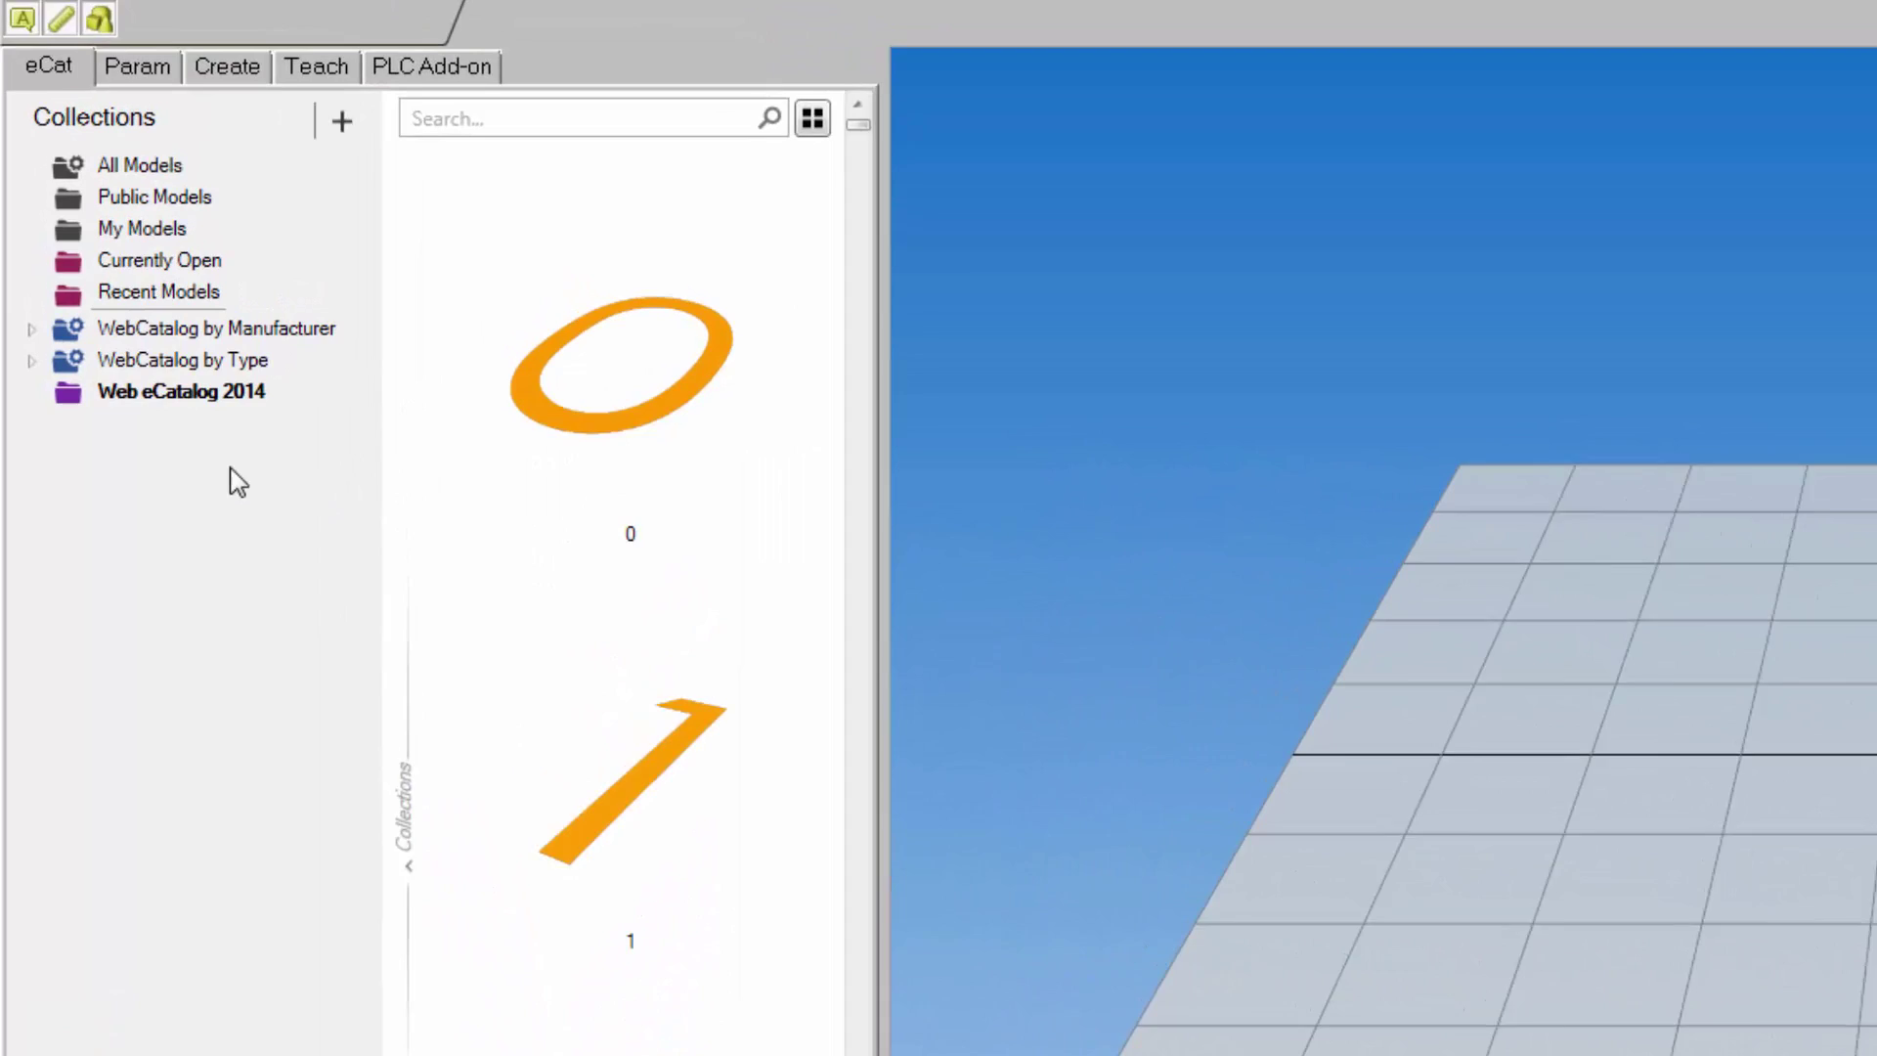
Step: Browse WebCatalog by Type > Processors and preview the Bladder stopper model
click(35, 375)
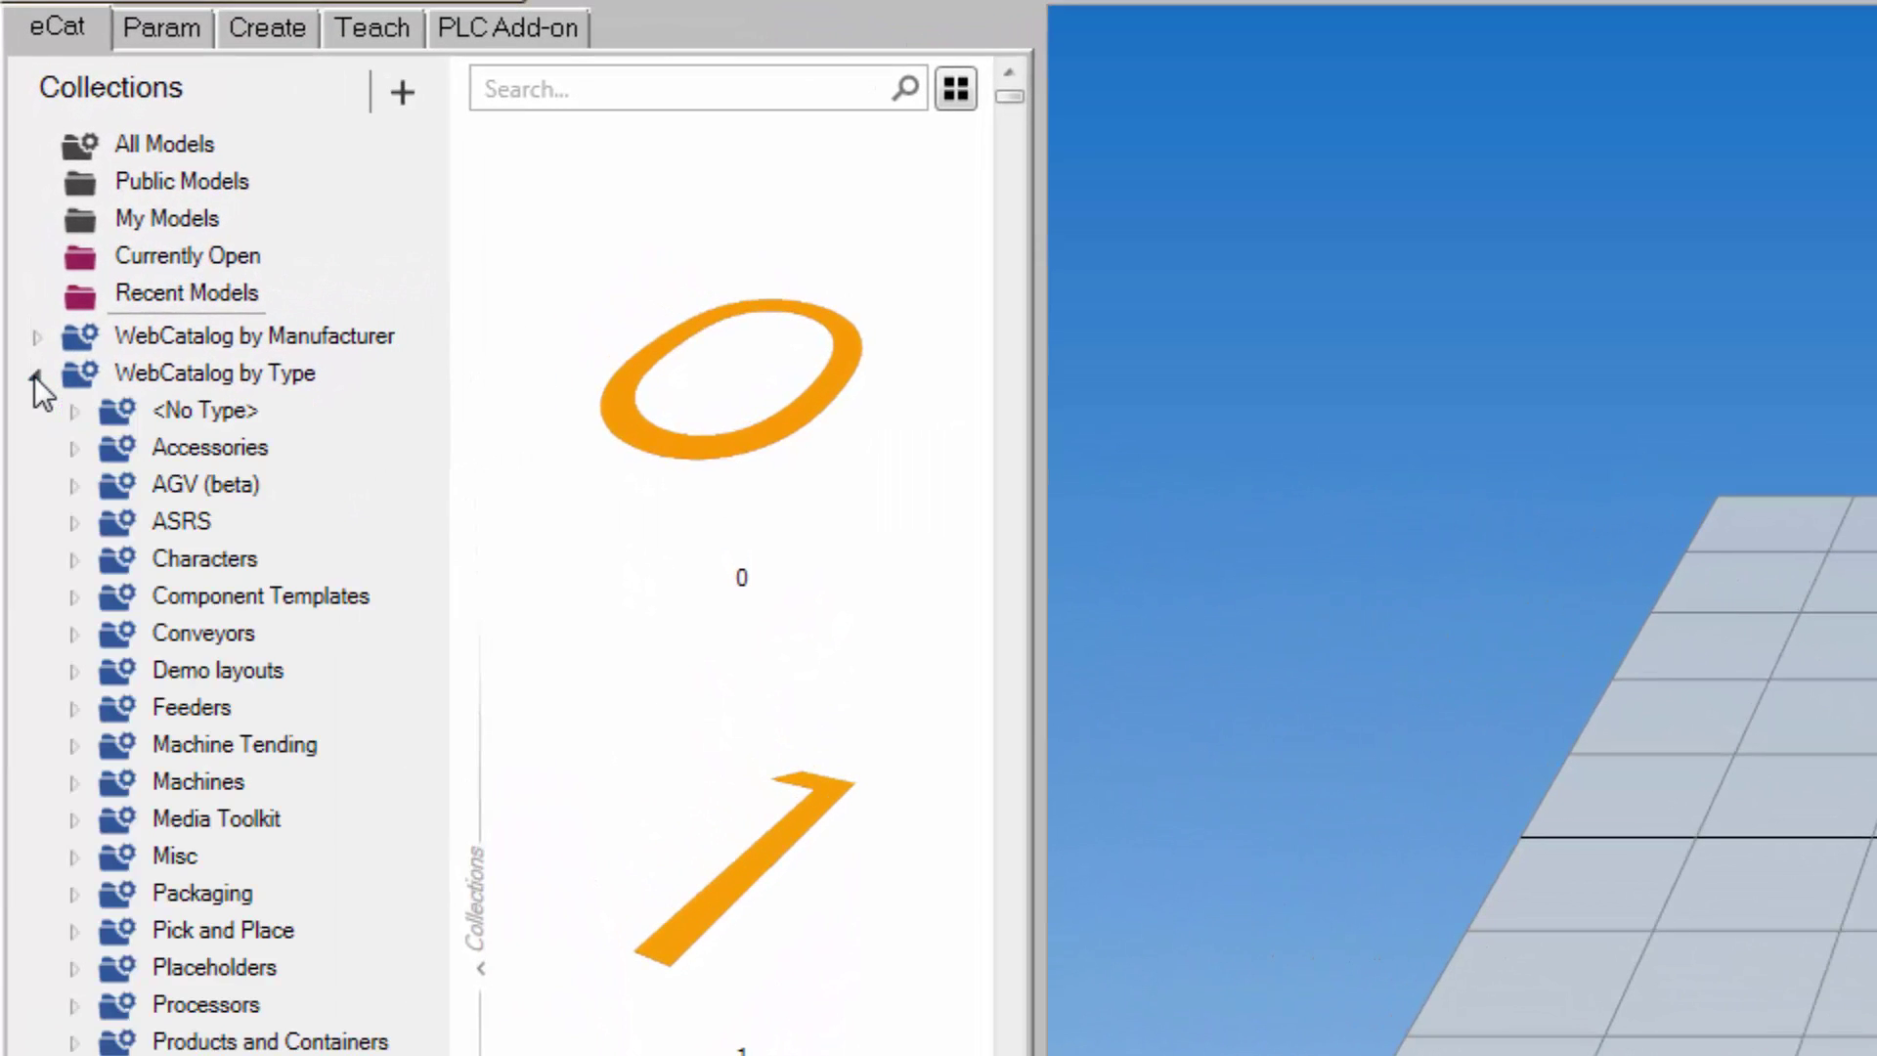
click(239, 1003)
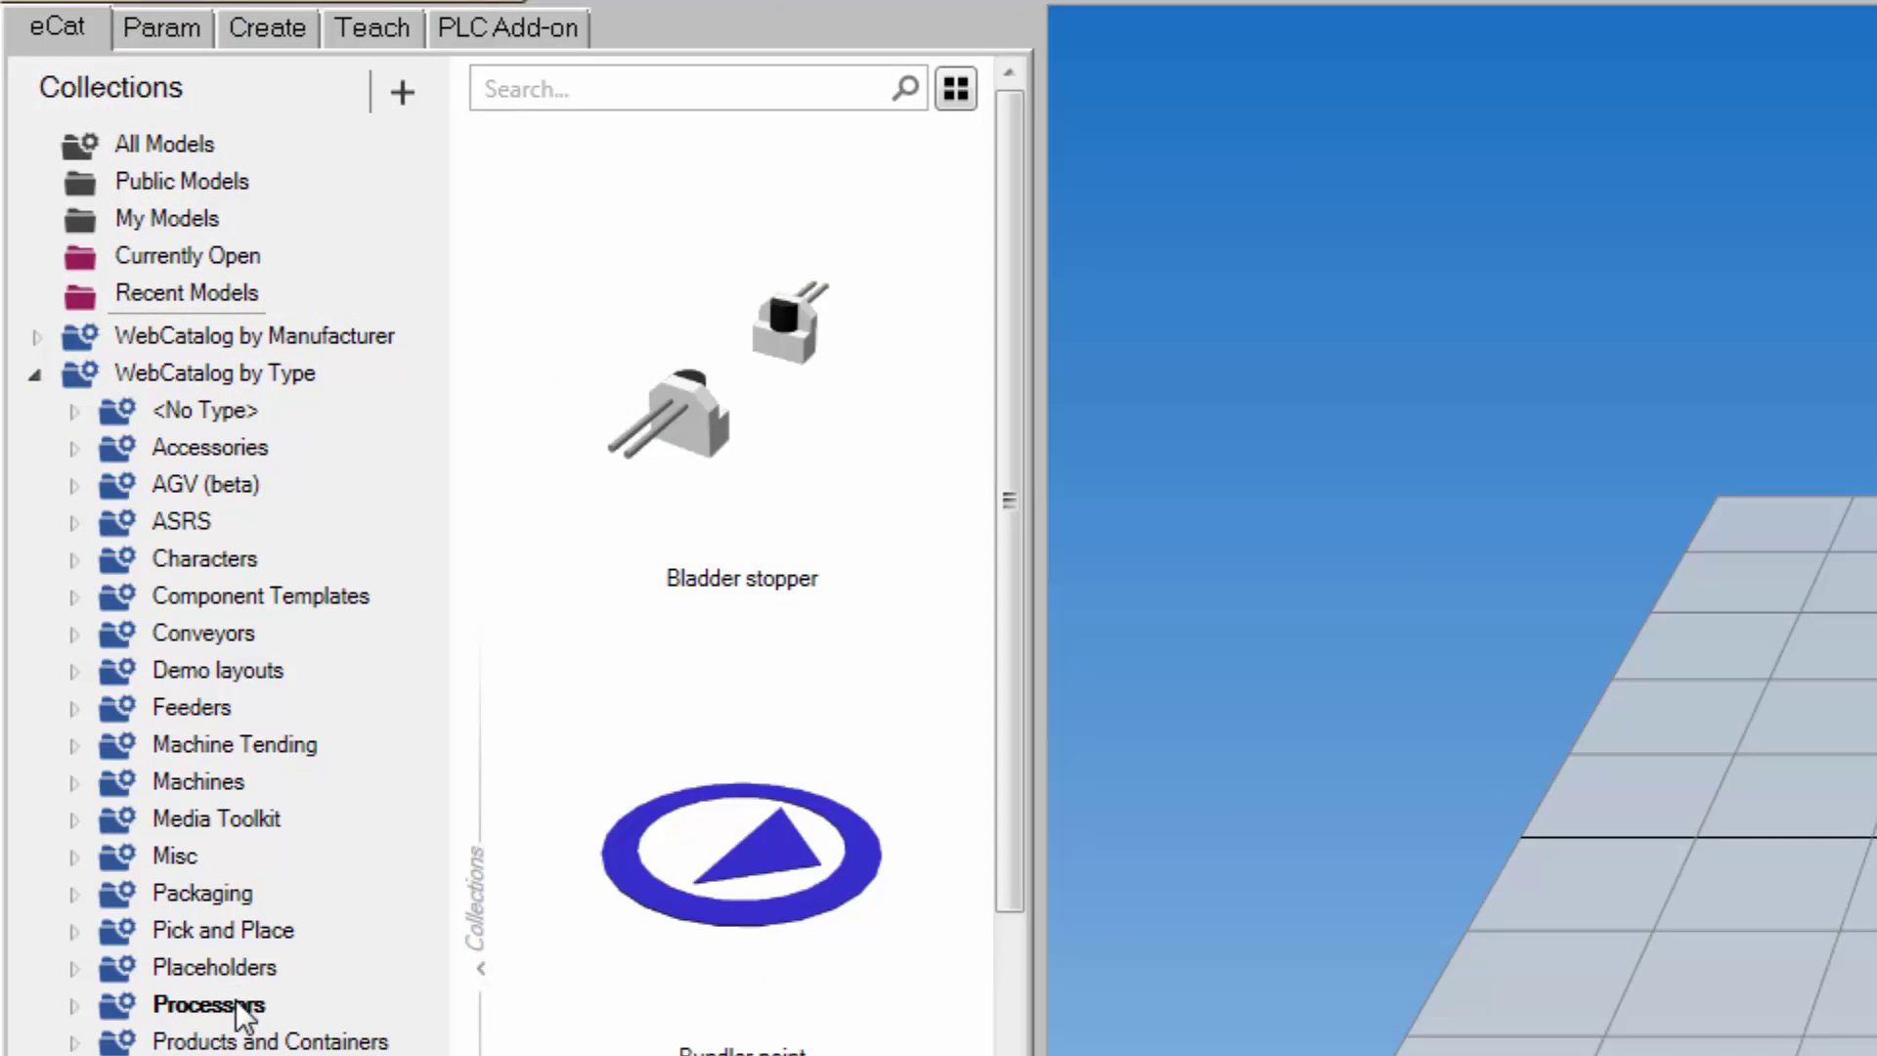
mouse_move(856, 454)
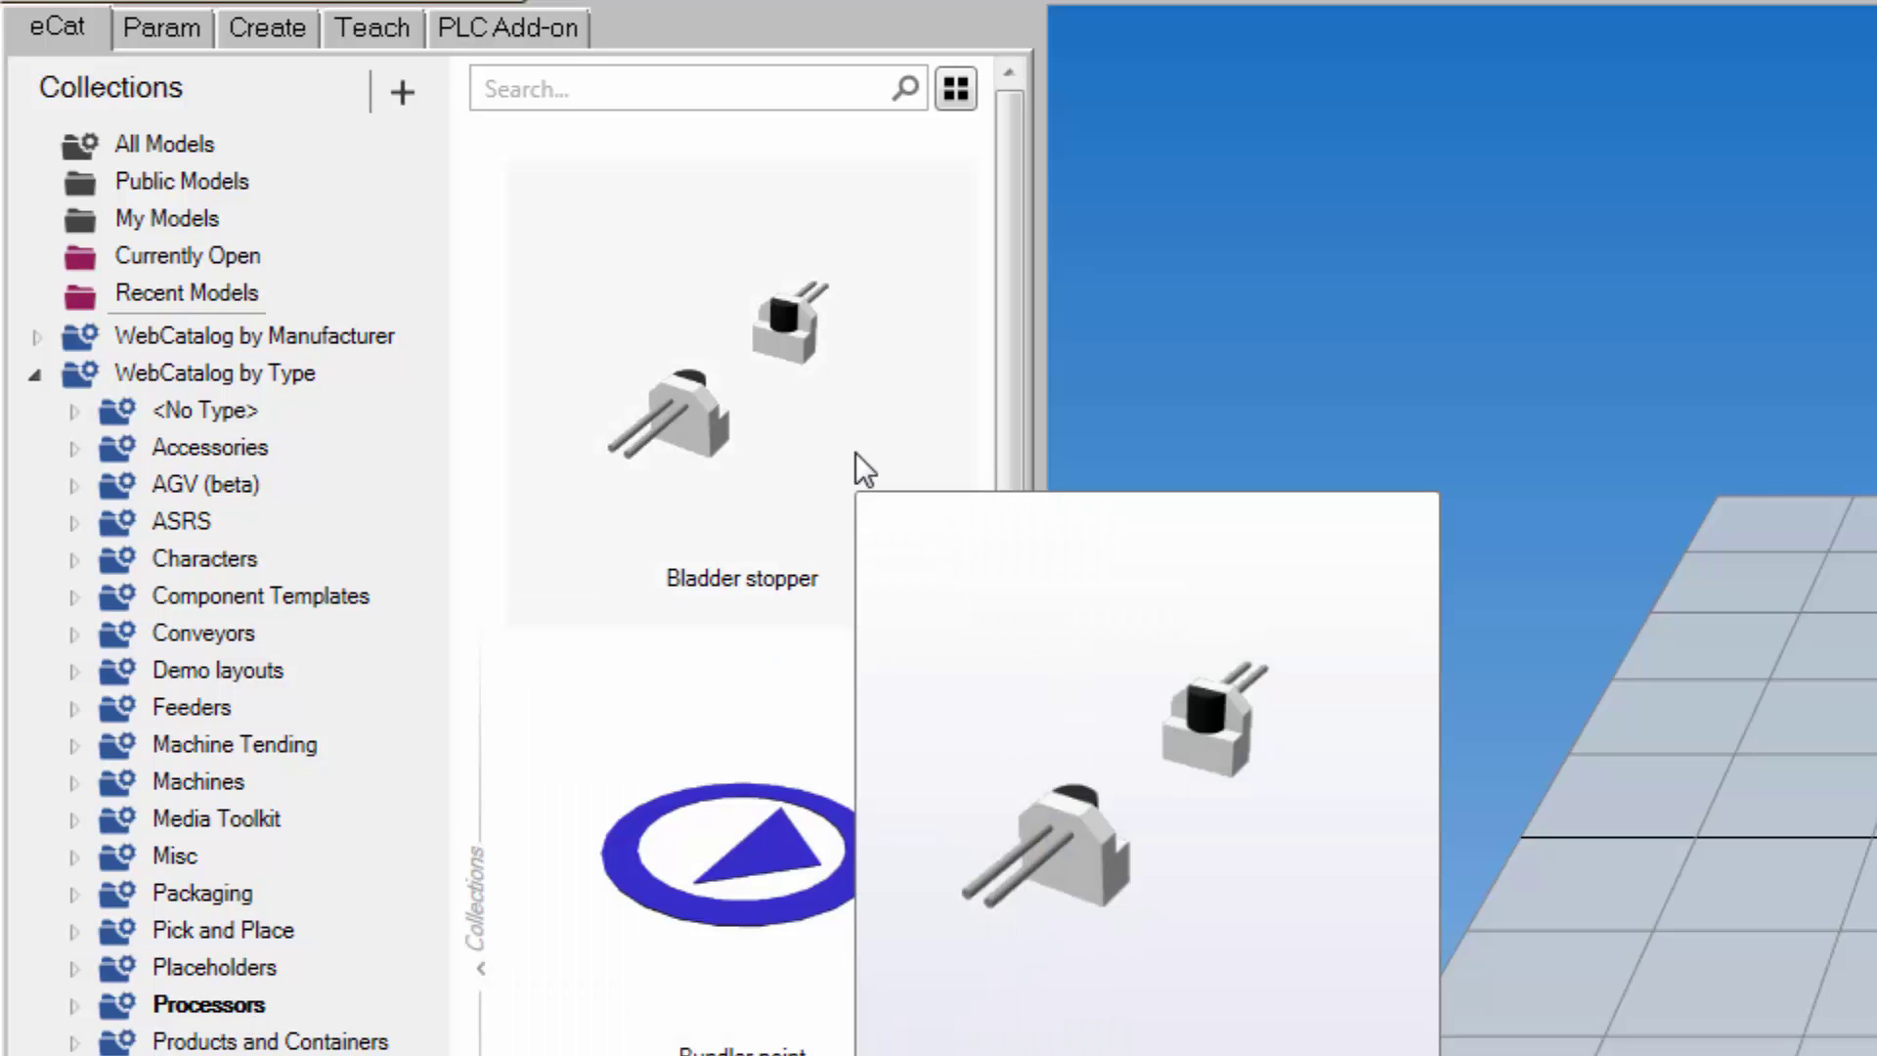
Step: Add a Basic Feeder from the Feeders category to the layout
click(193, 707)
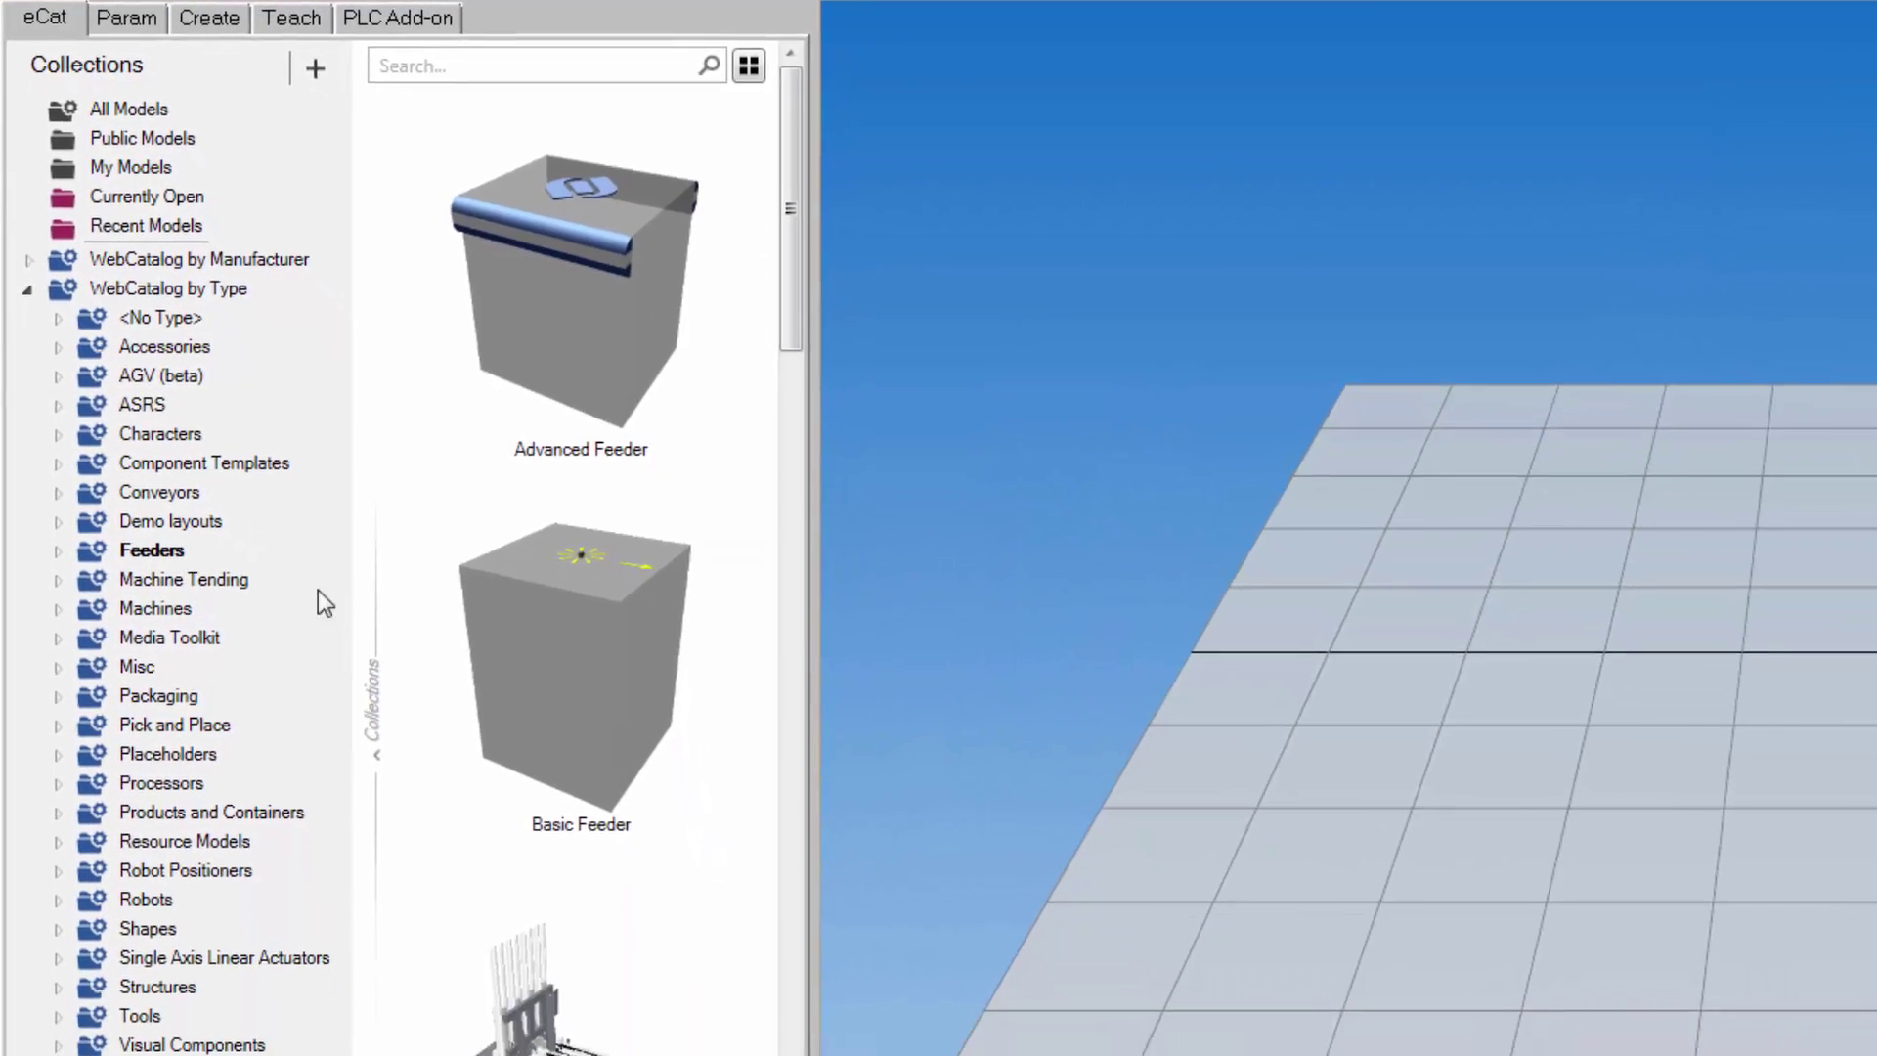
double_click(640, 720)
mouse_move(639, 720)
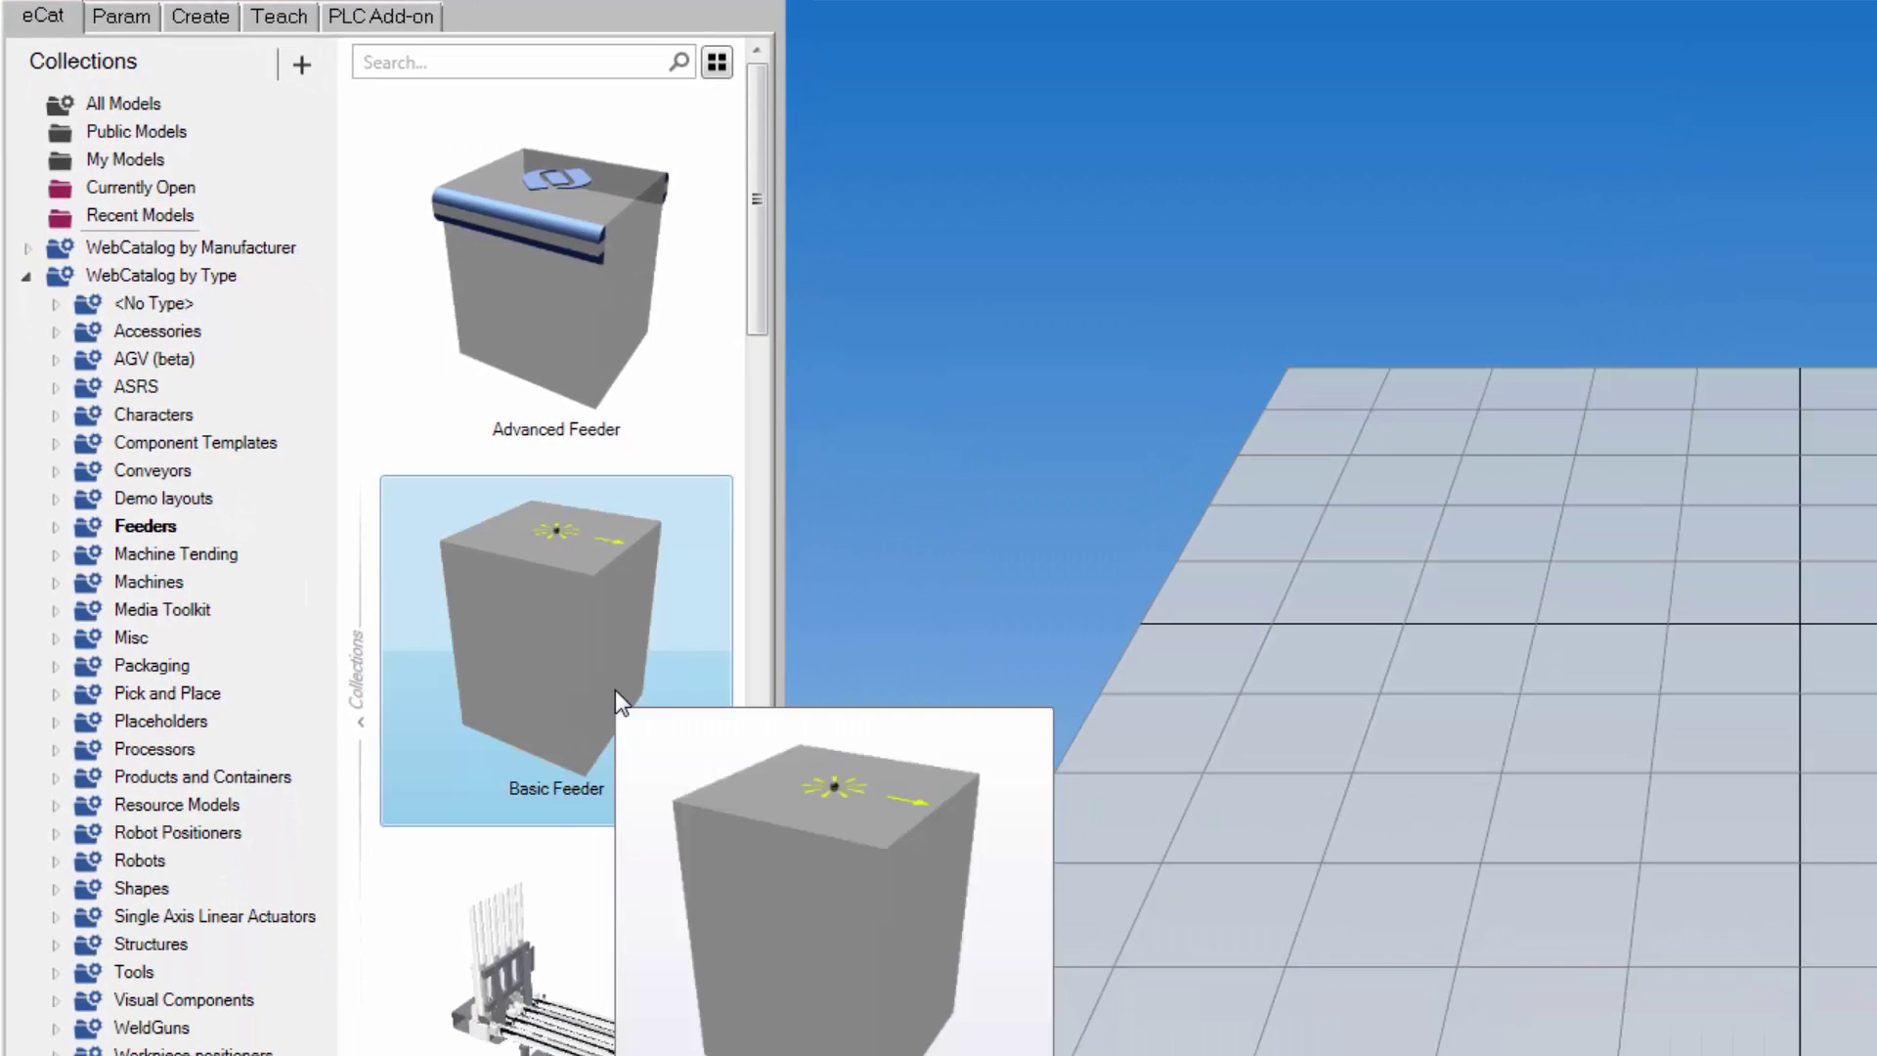
Step: Place a Conveyor from the Conveyors category beside the feeder and zoom in
click(156, 473)
drag(766, 107, 758, 268)
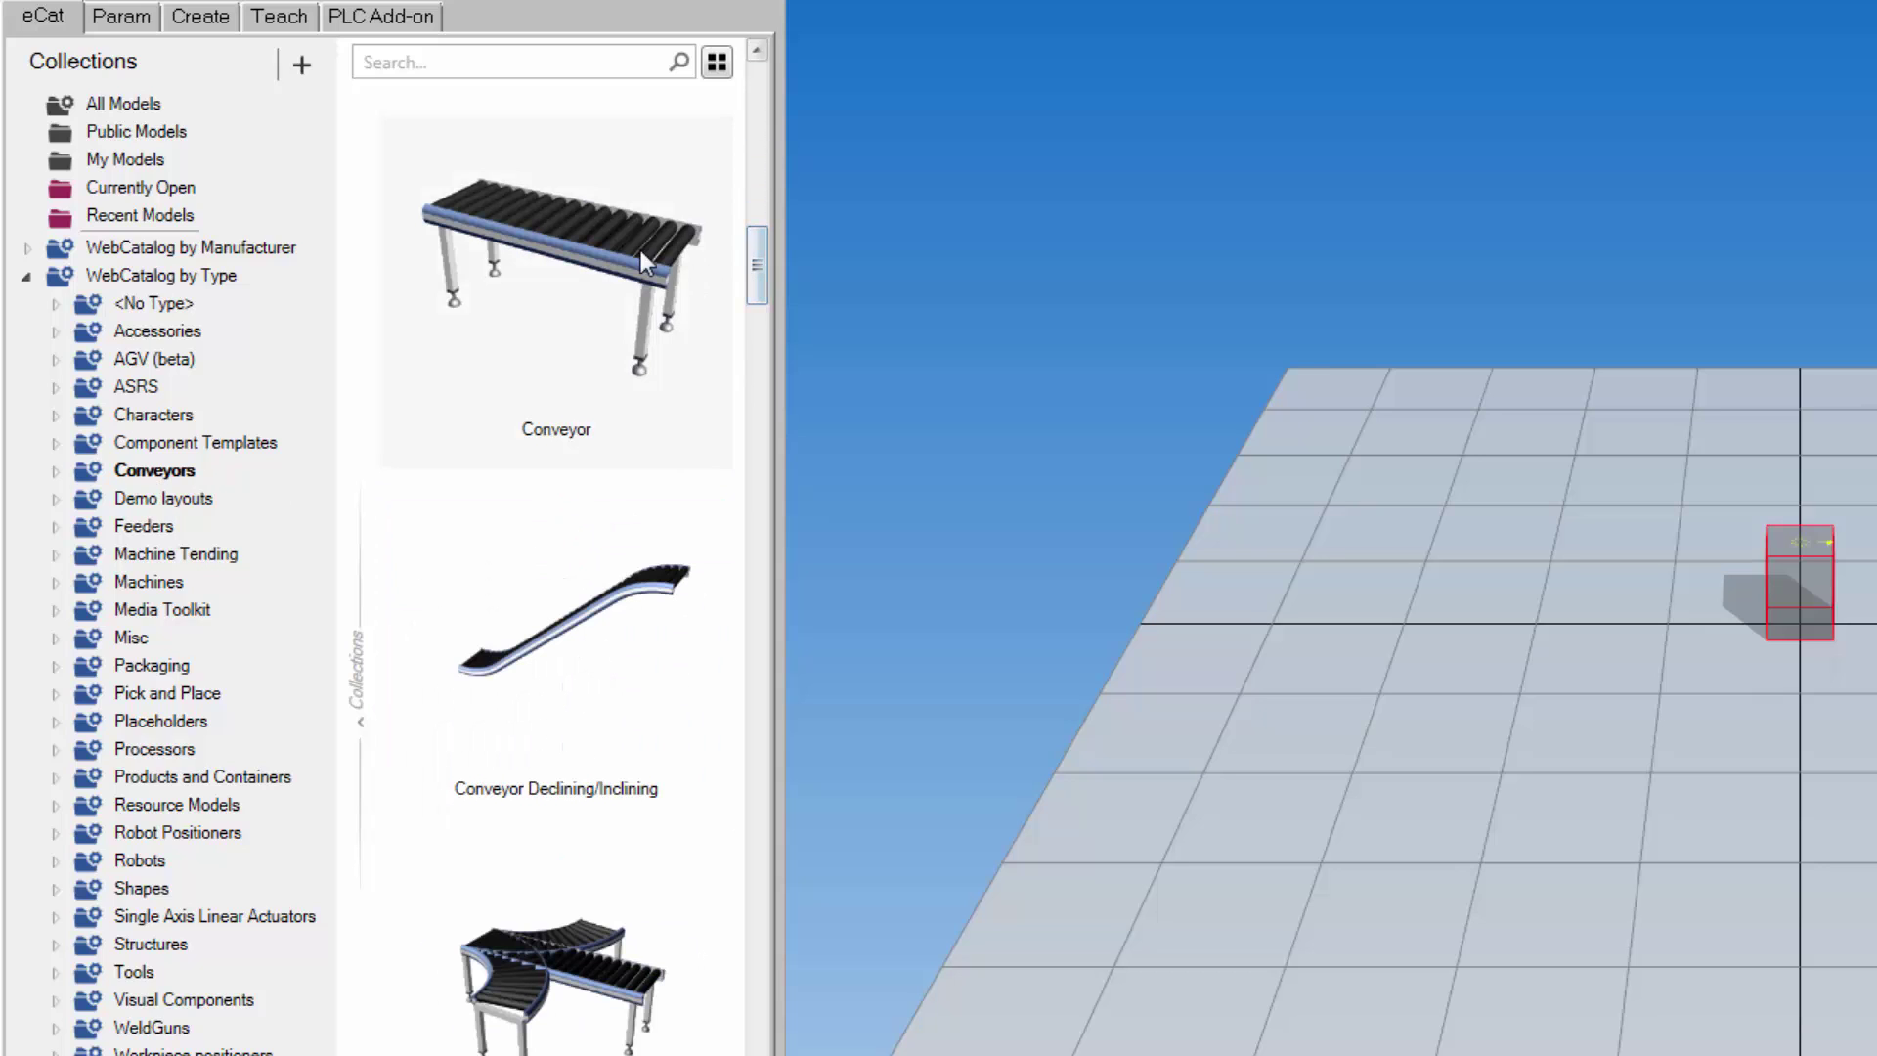
drag(607, 258, 1013, 497)
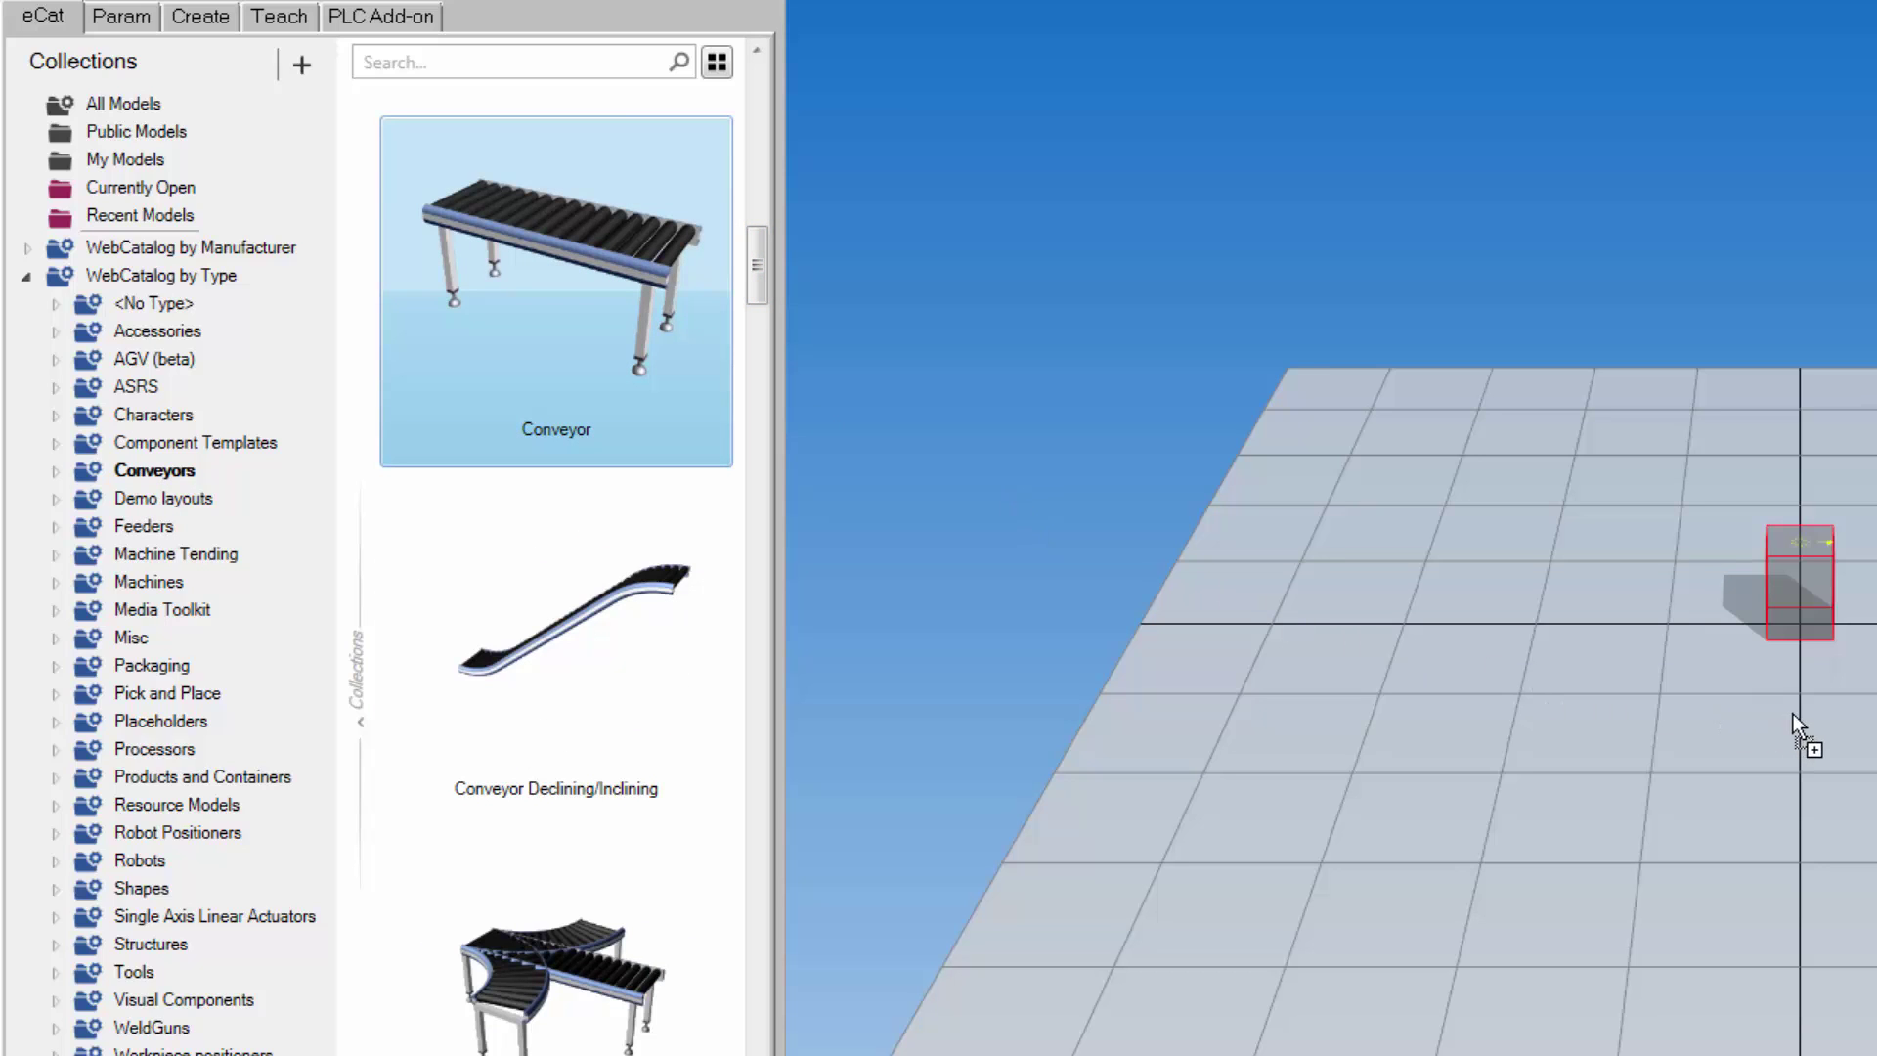
drag(1792, 713, 1792, 714)
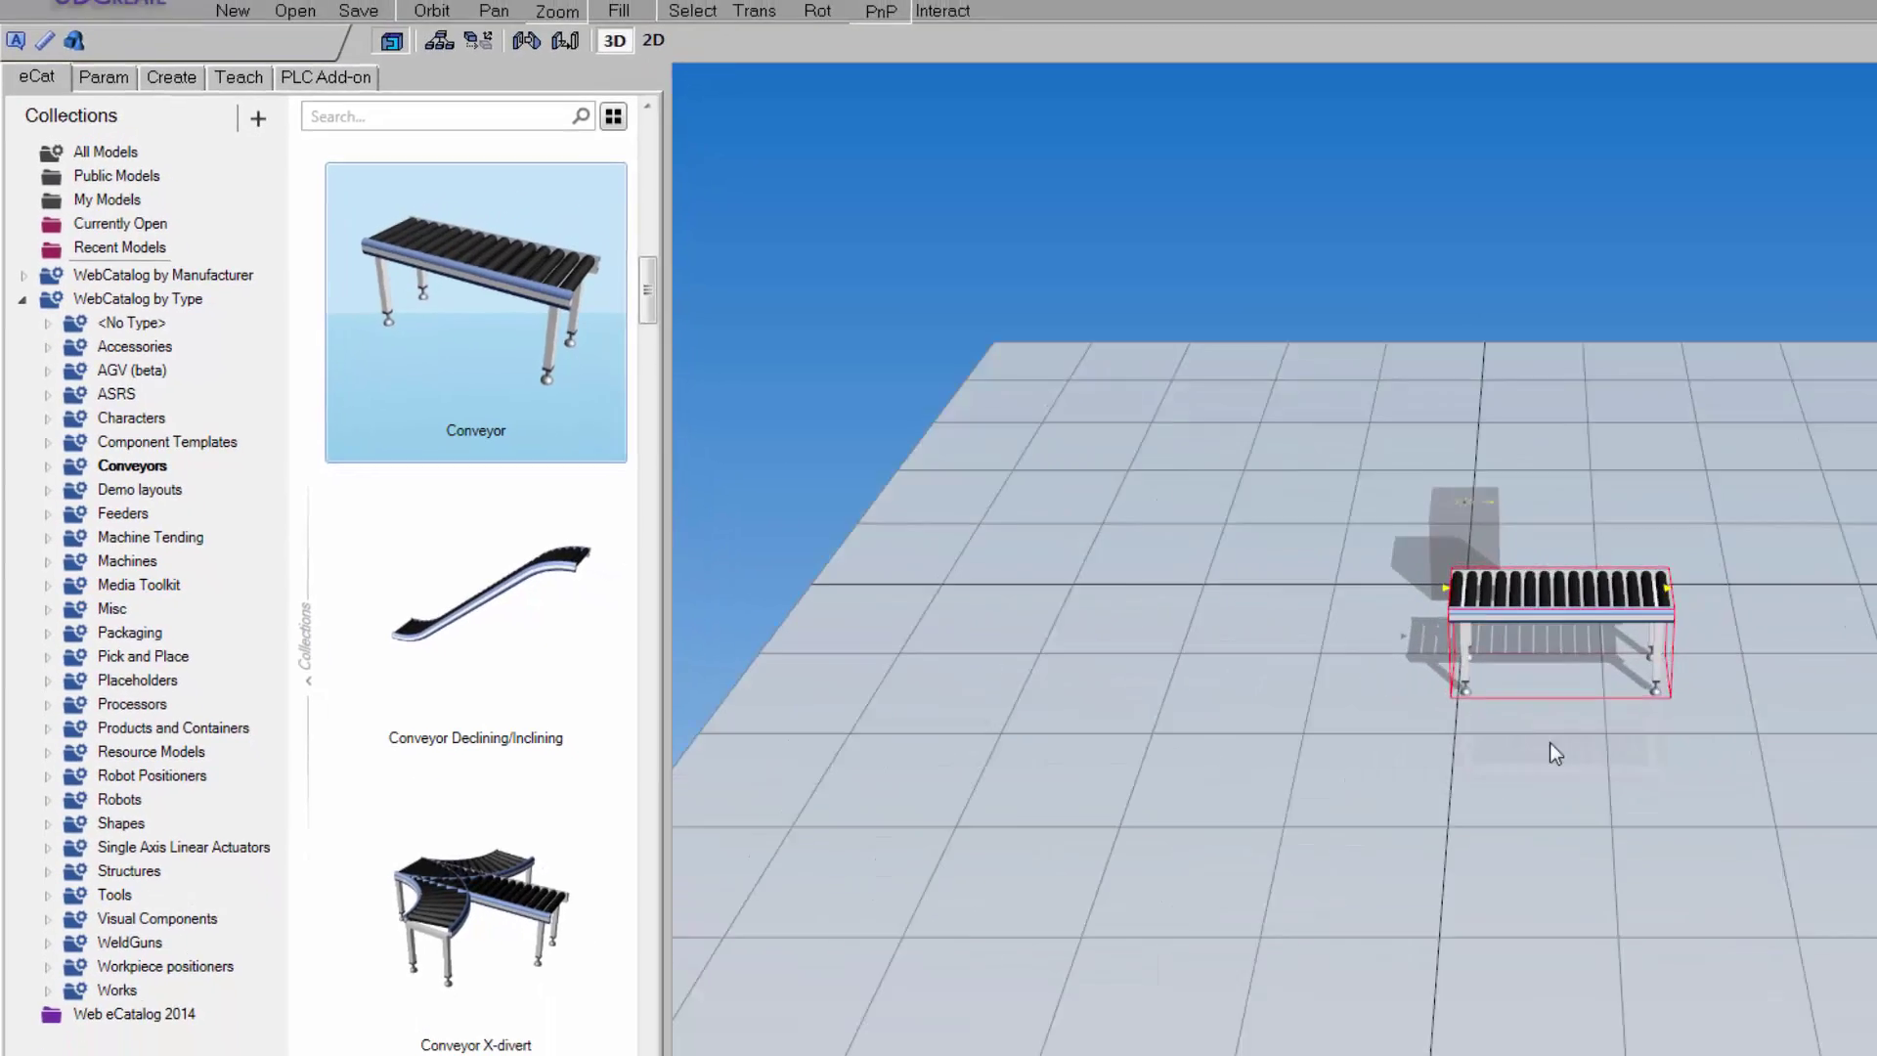
scroll(1554, 651, up, 5)
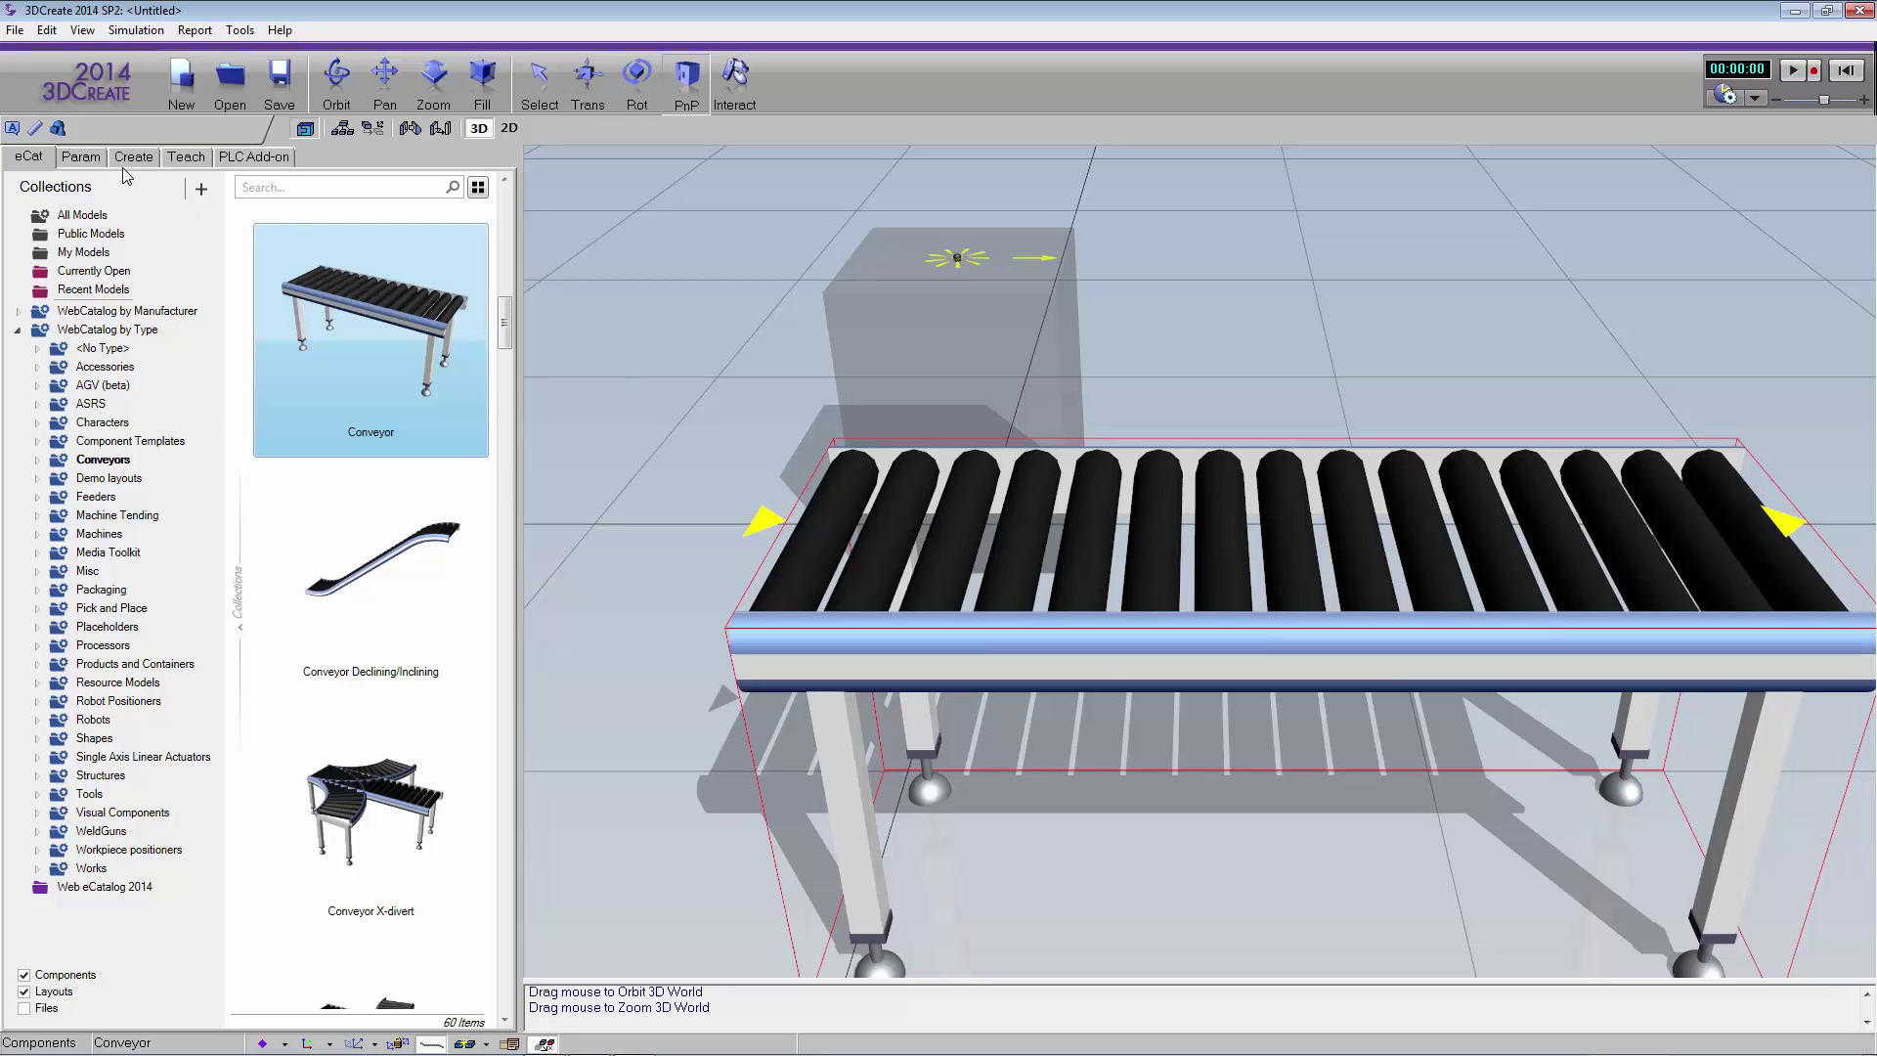
Step: Set the conveyor's ConveyorType parameter to BeltConveyor
click(81, 157)
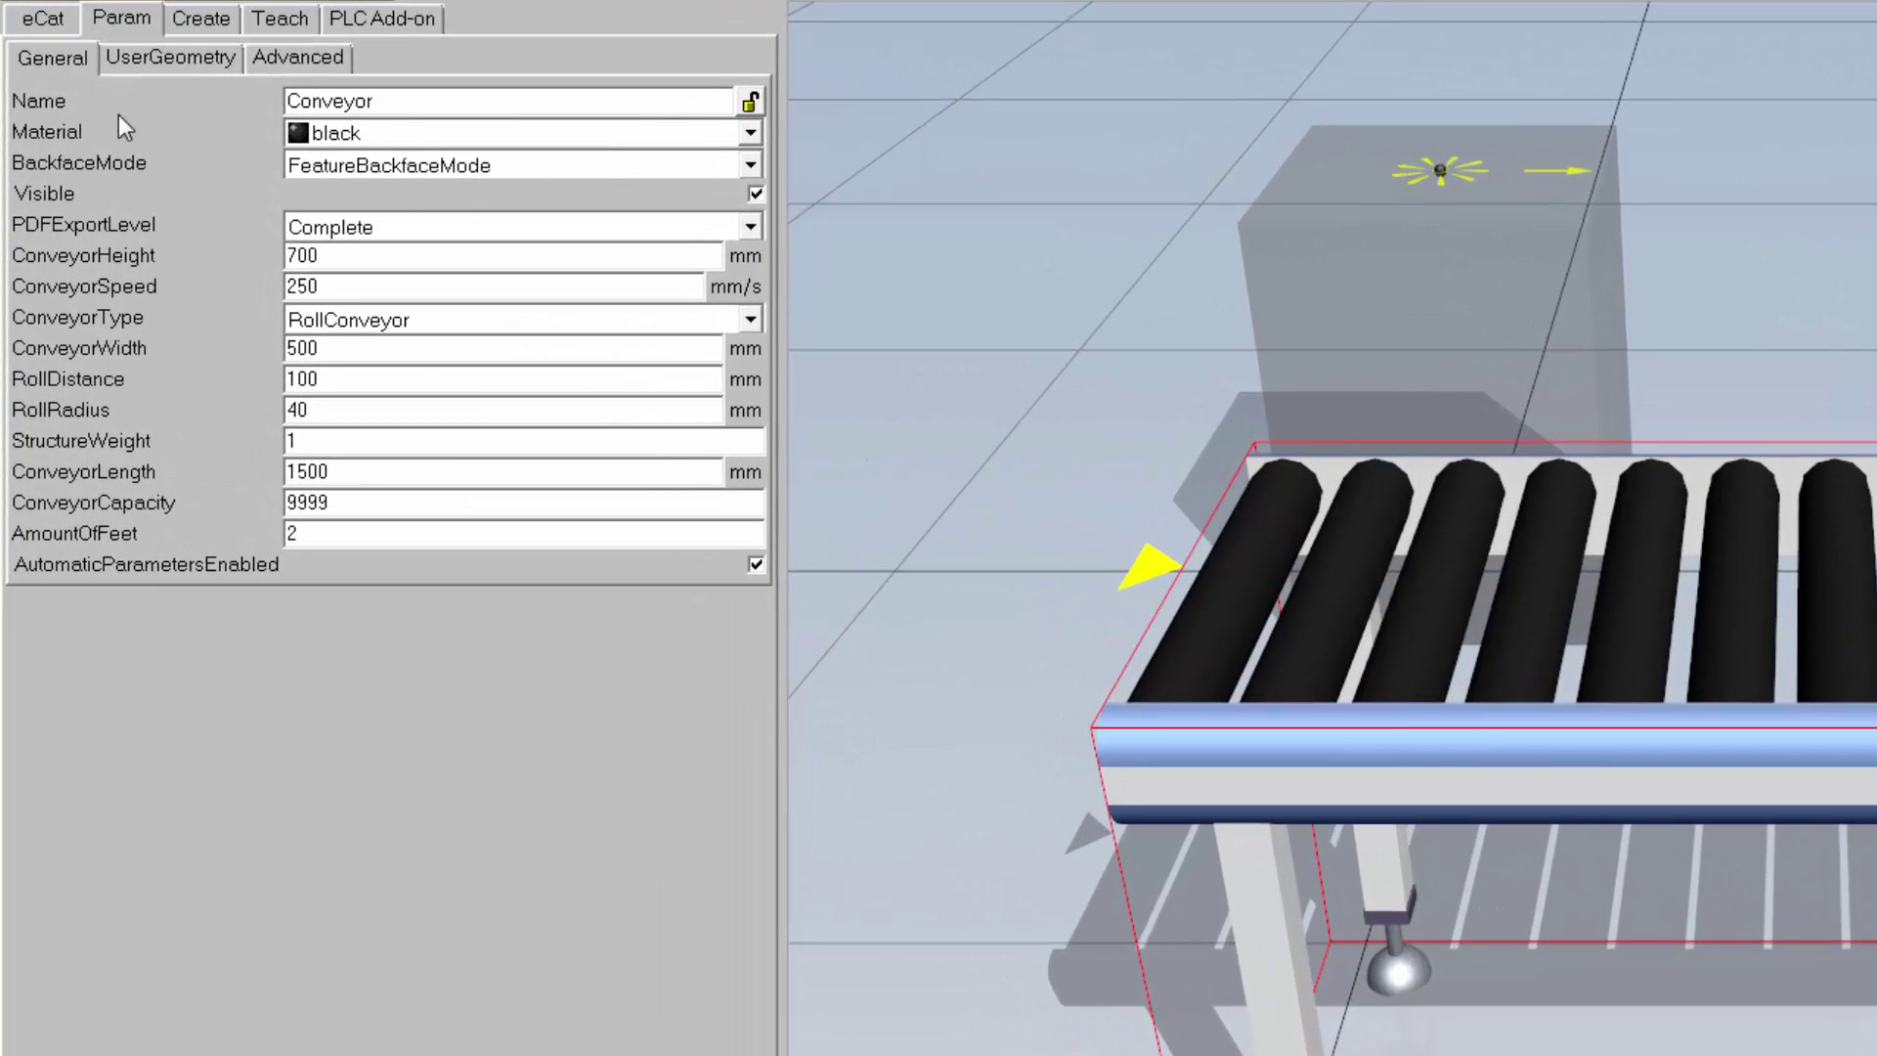
click(751, 321)
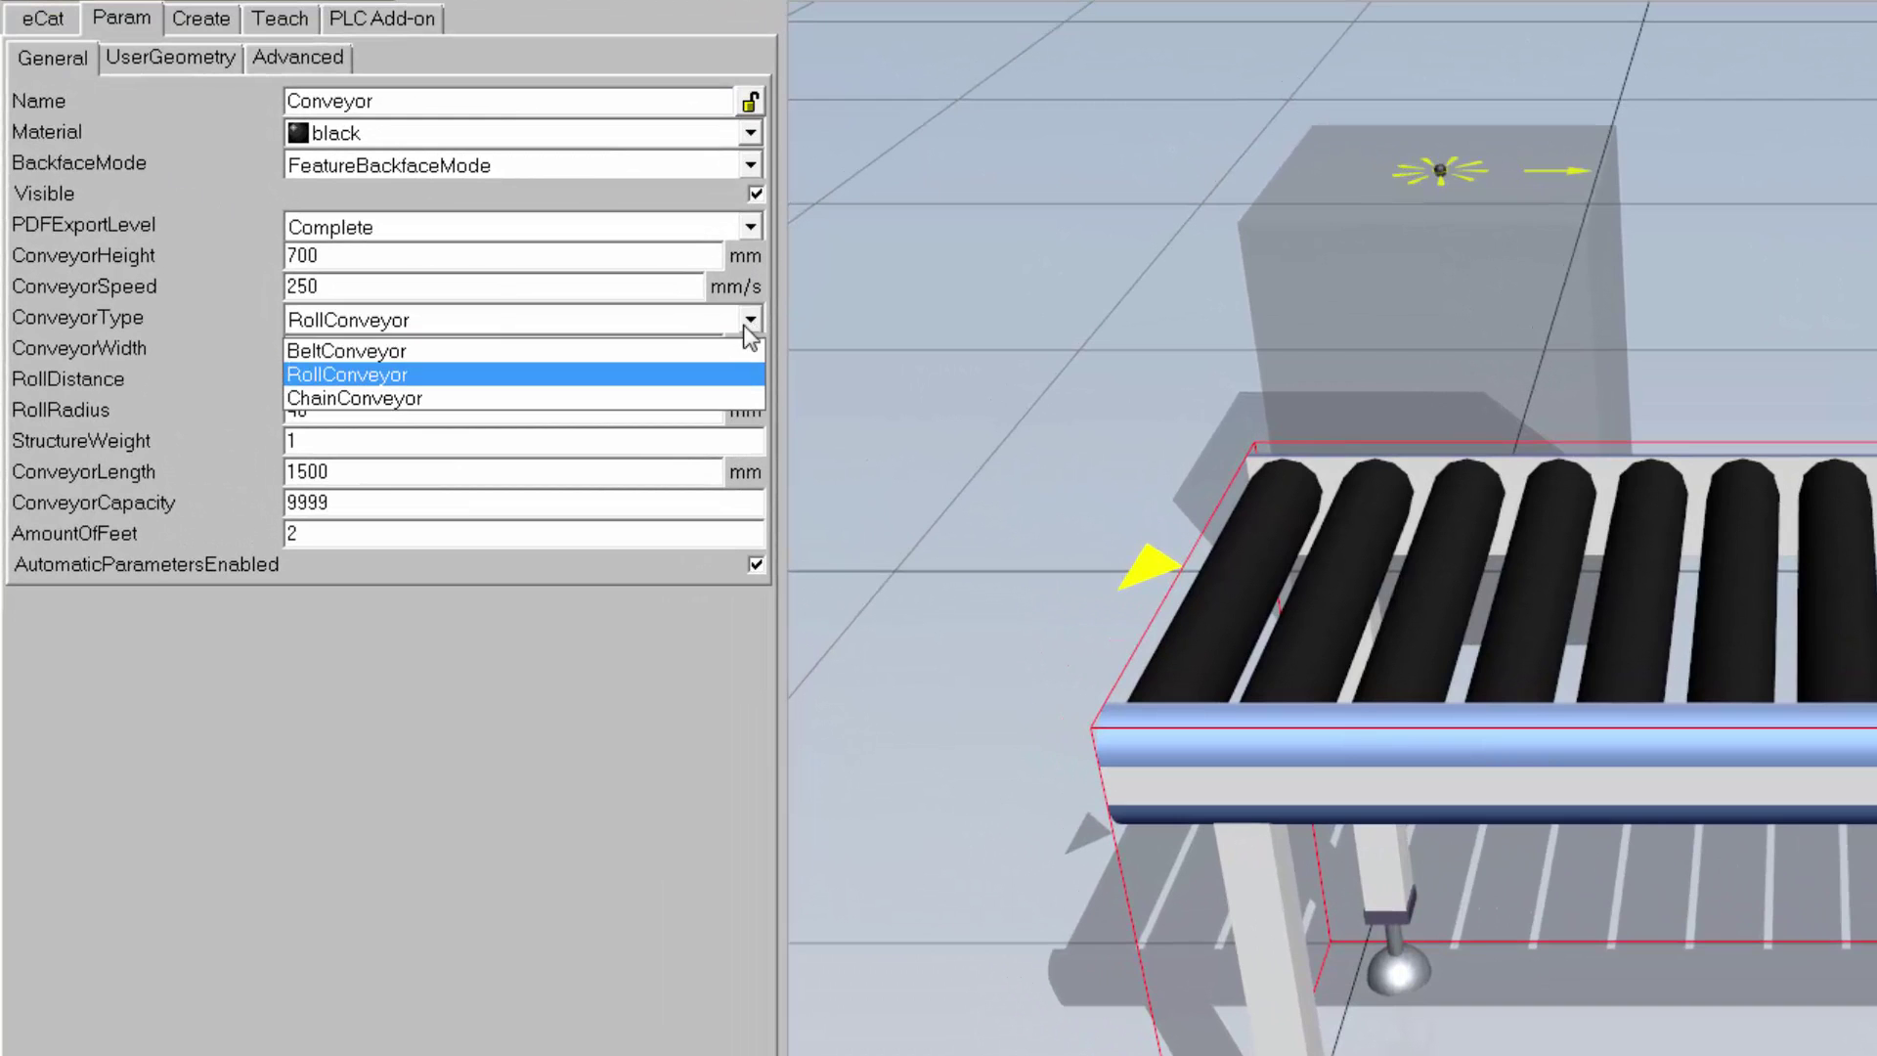
click(705, 349)
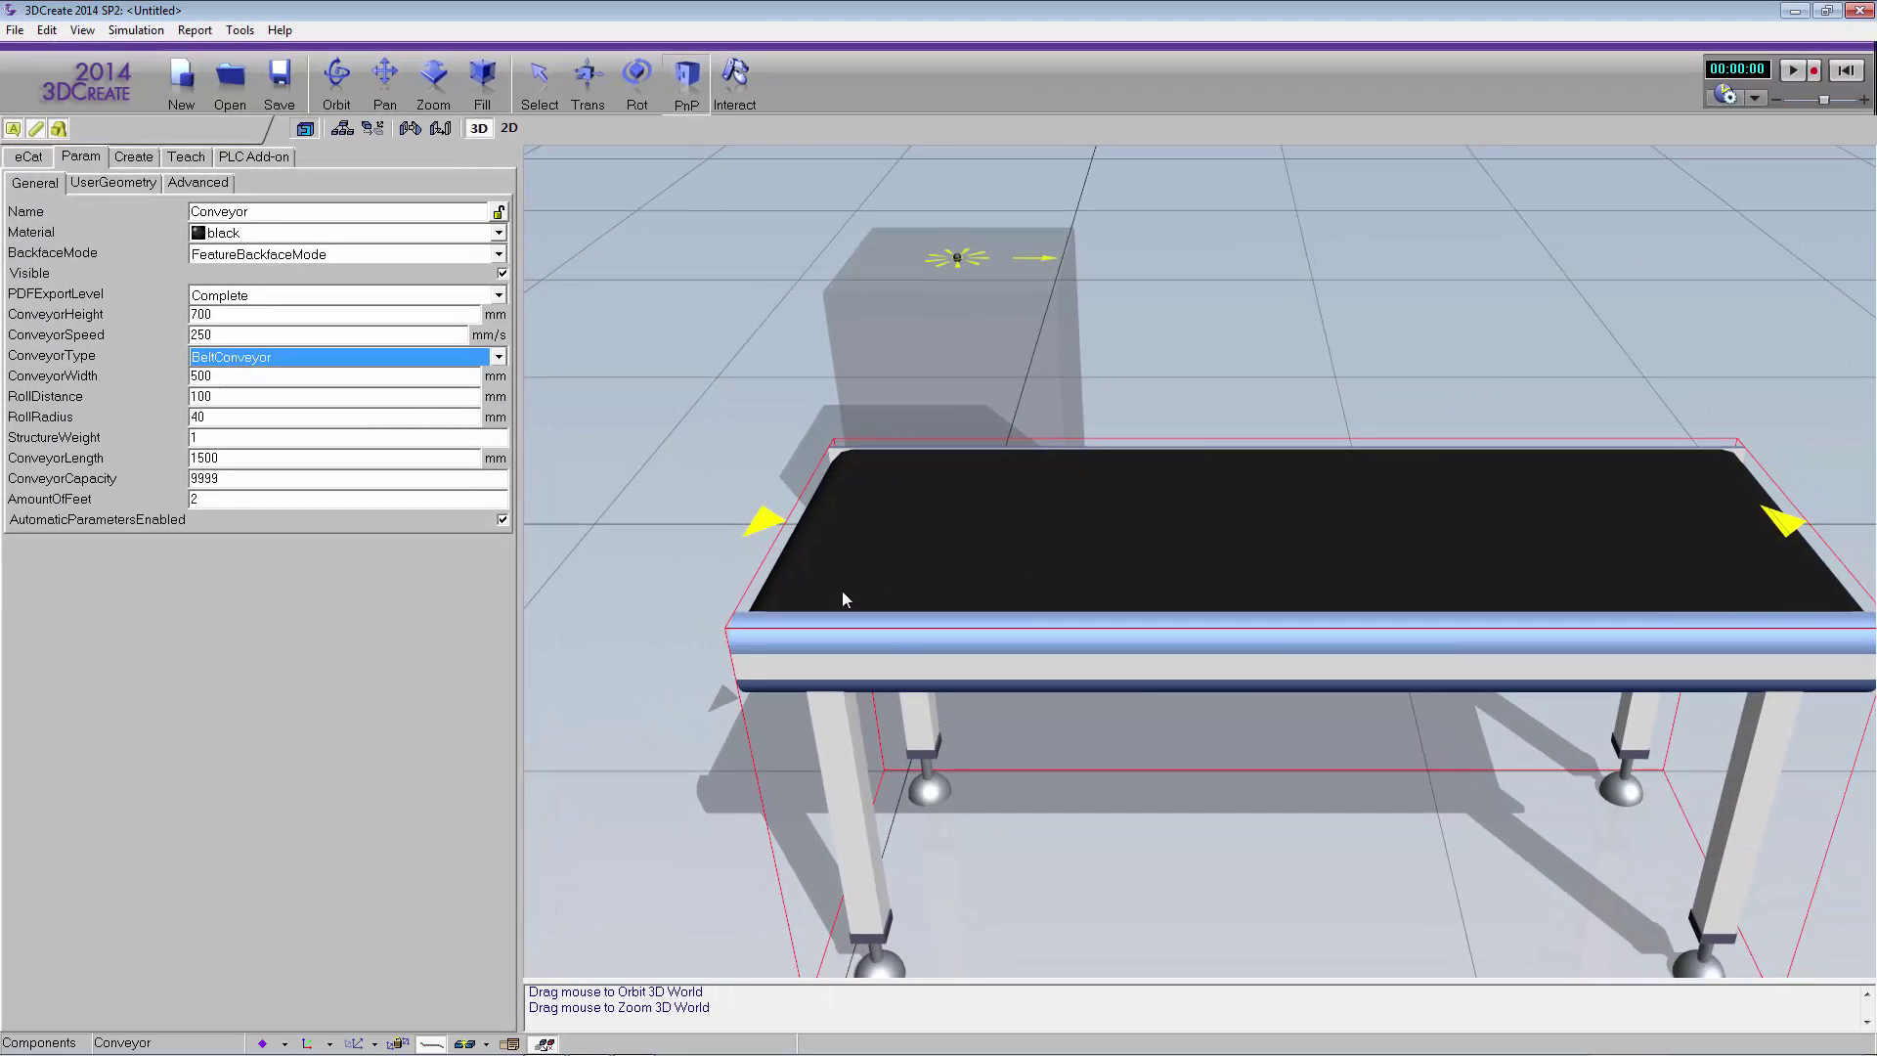
Step: Attach the belt conveyor to the feeder's output and fit the scene in view
right_drag(842, 591, 937, 578)
scroll(1083, 455, up, 3)
drag(1084, 456, 1035, 396)
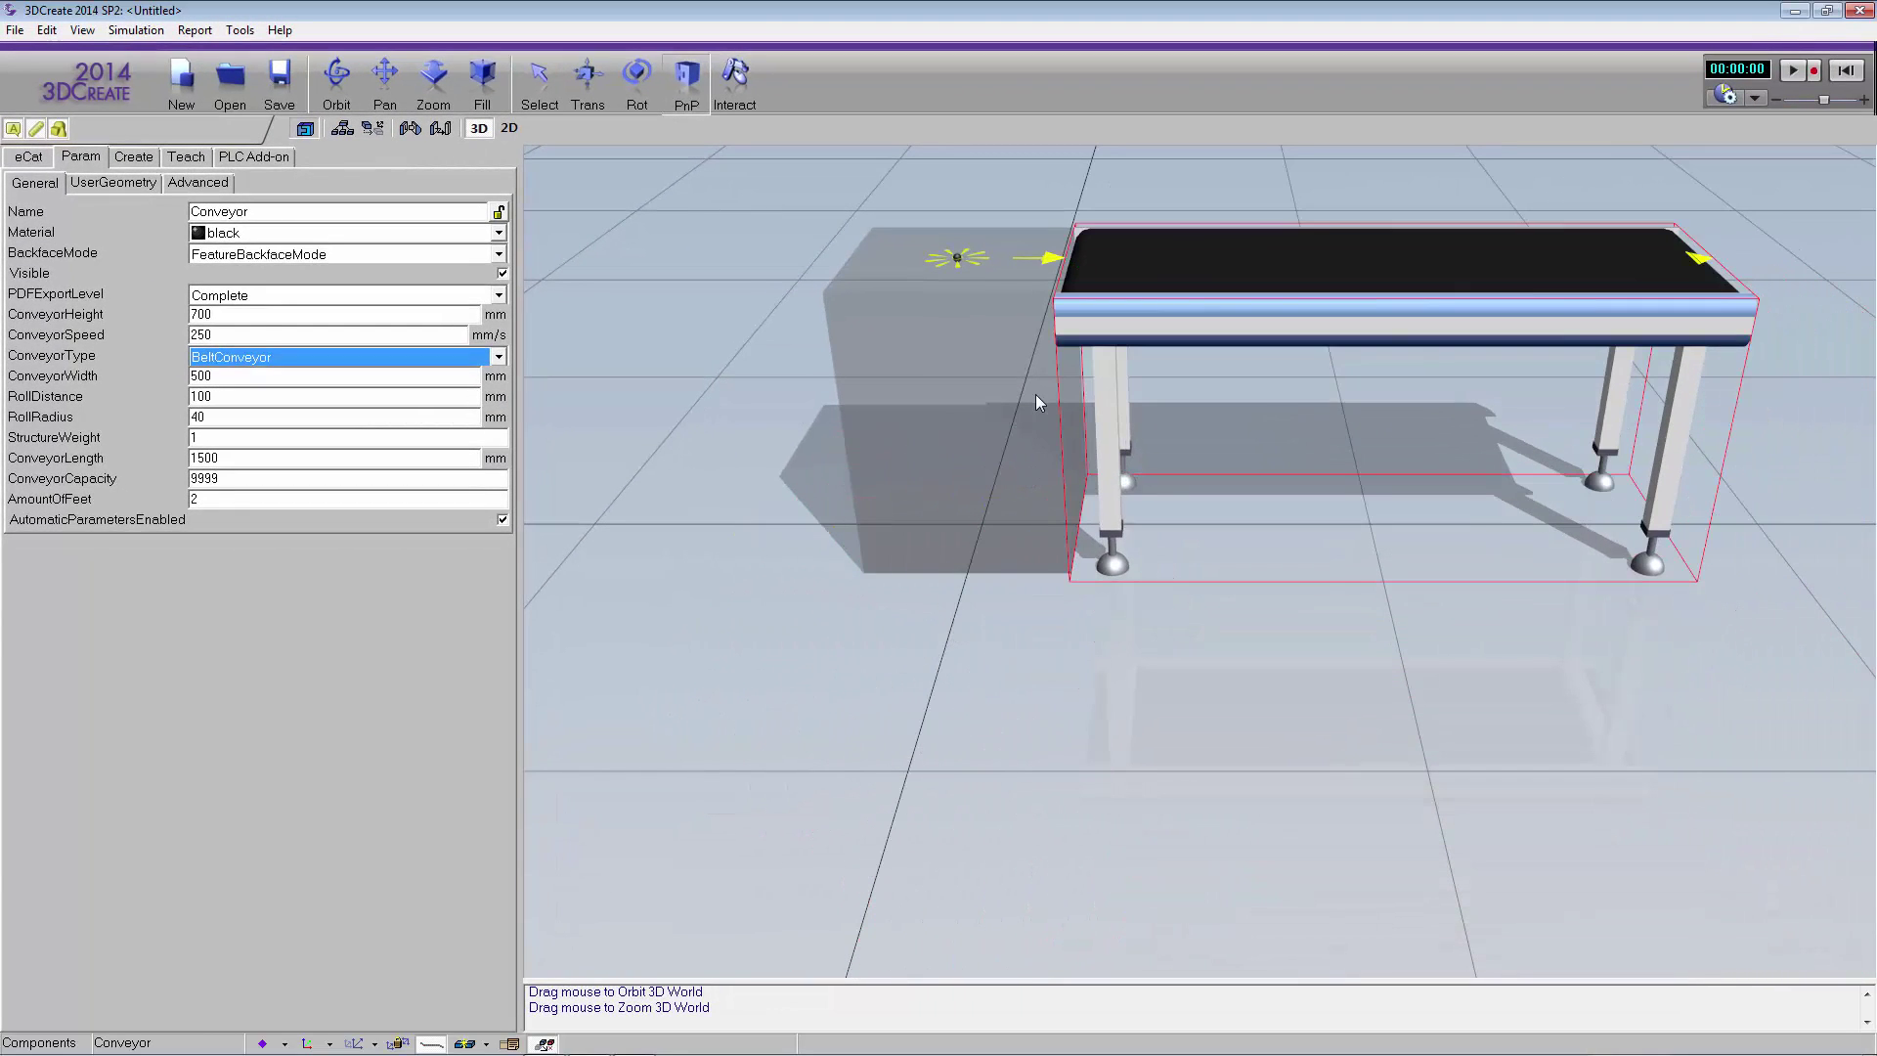
click(488, 86)
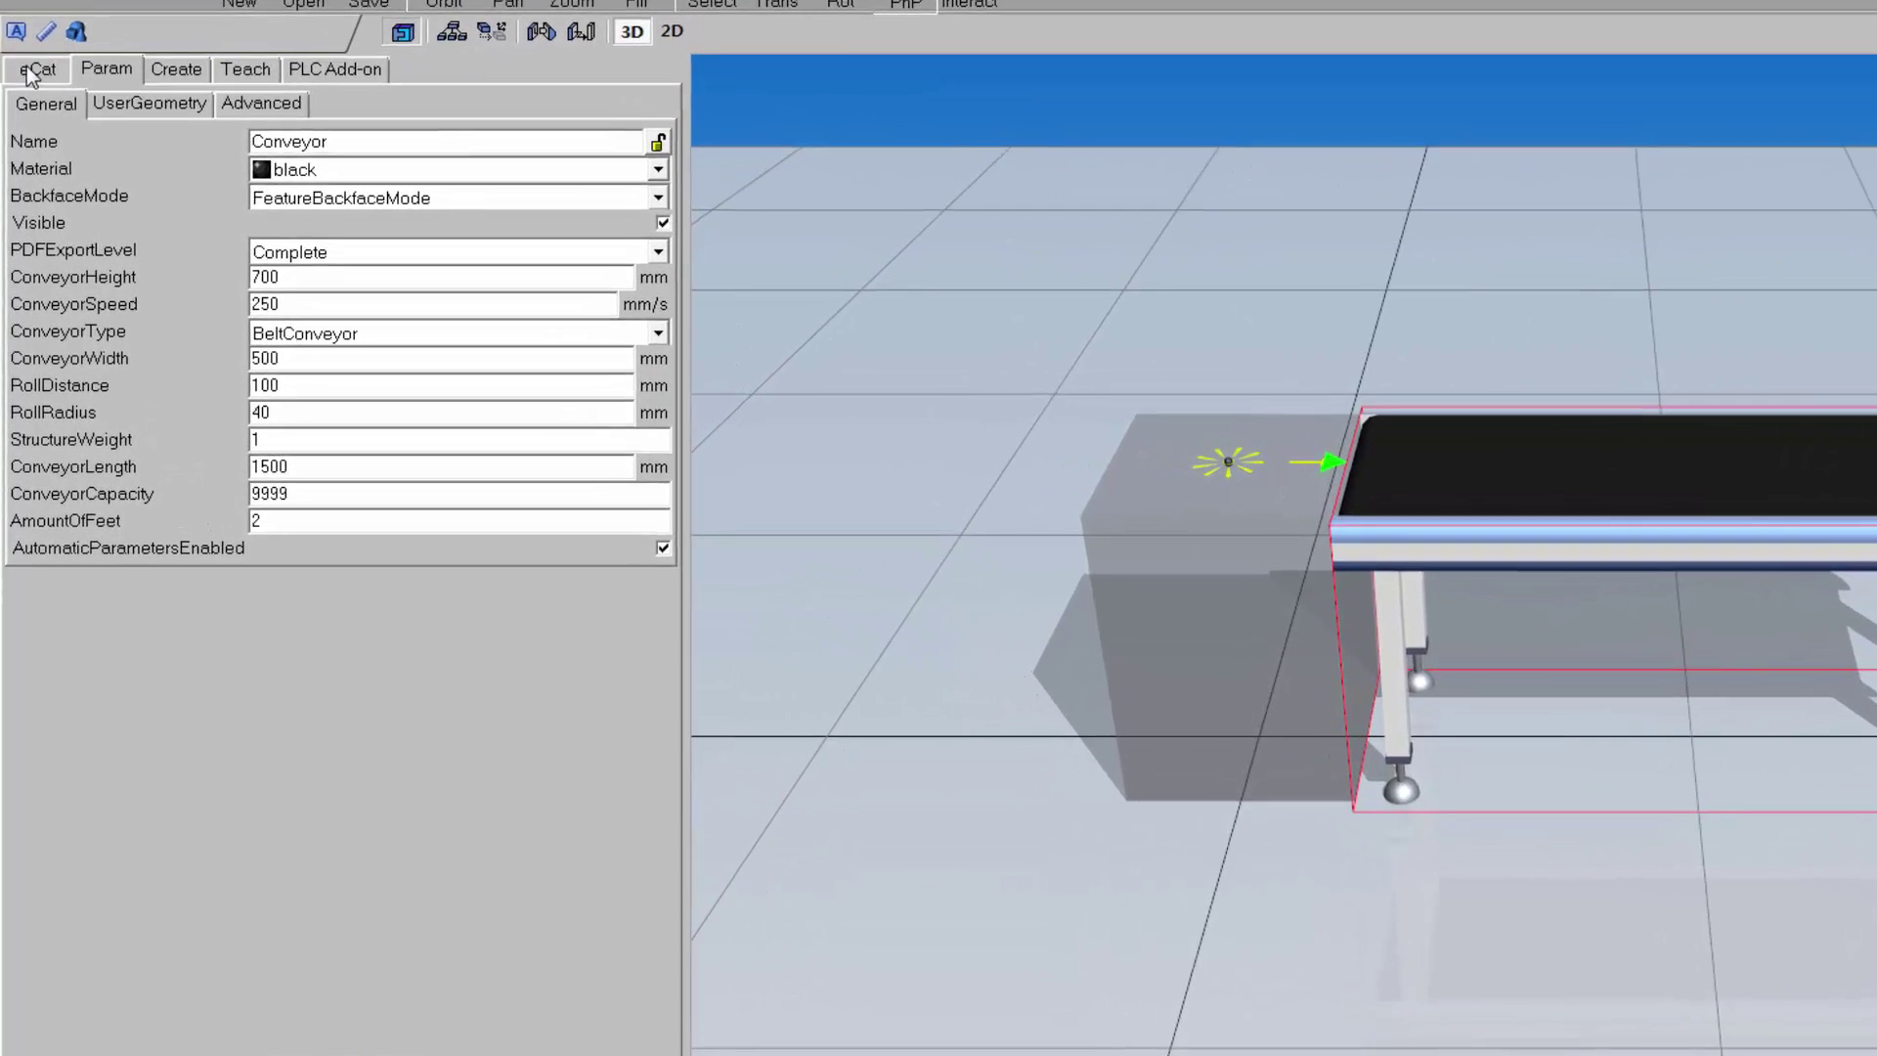
Step: Add a Bladder stopper from the Processors catalog to the scene
click(28, 156)
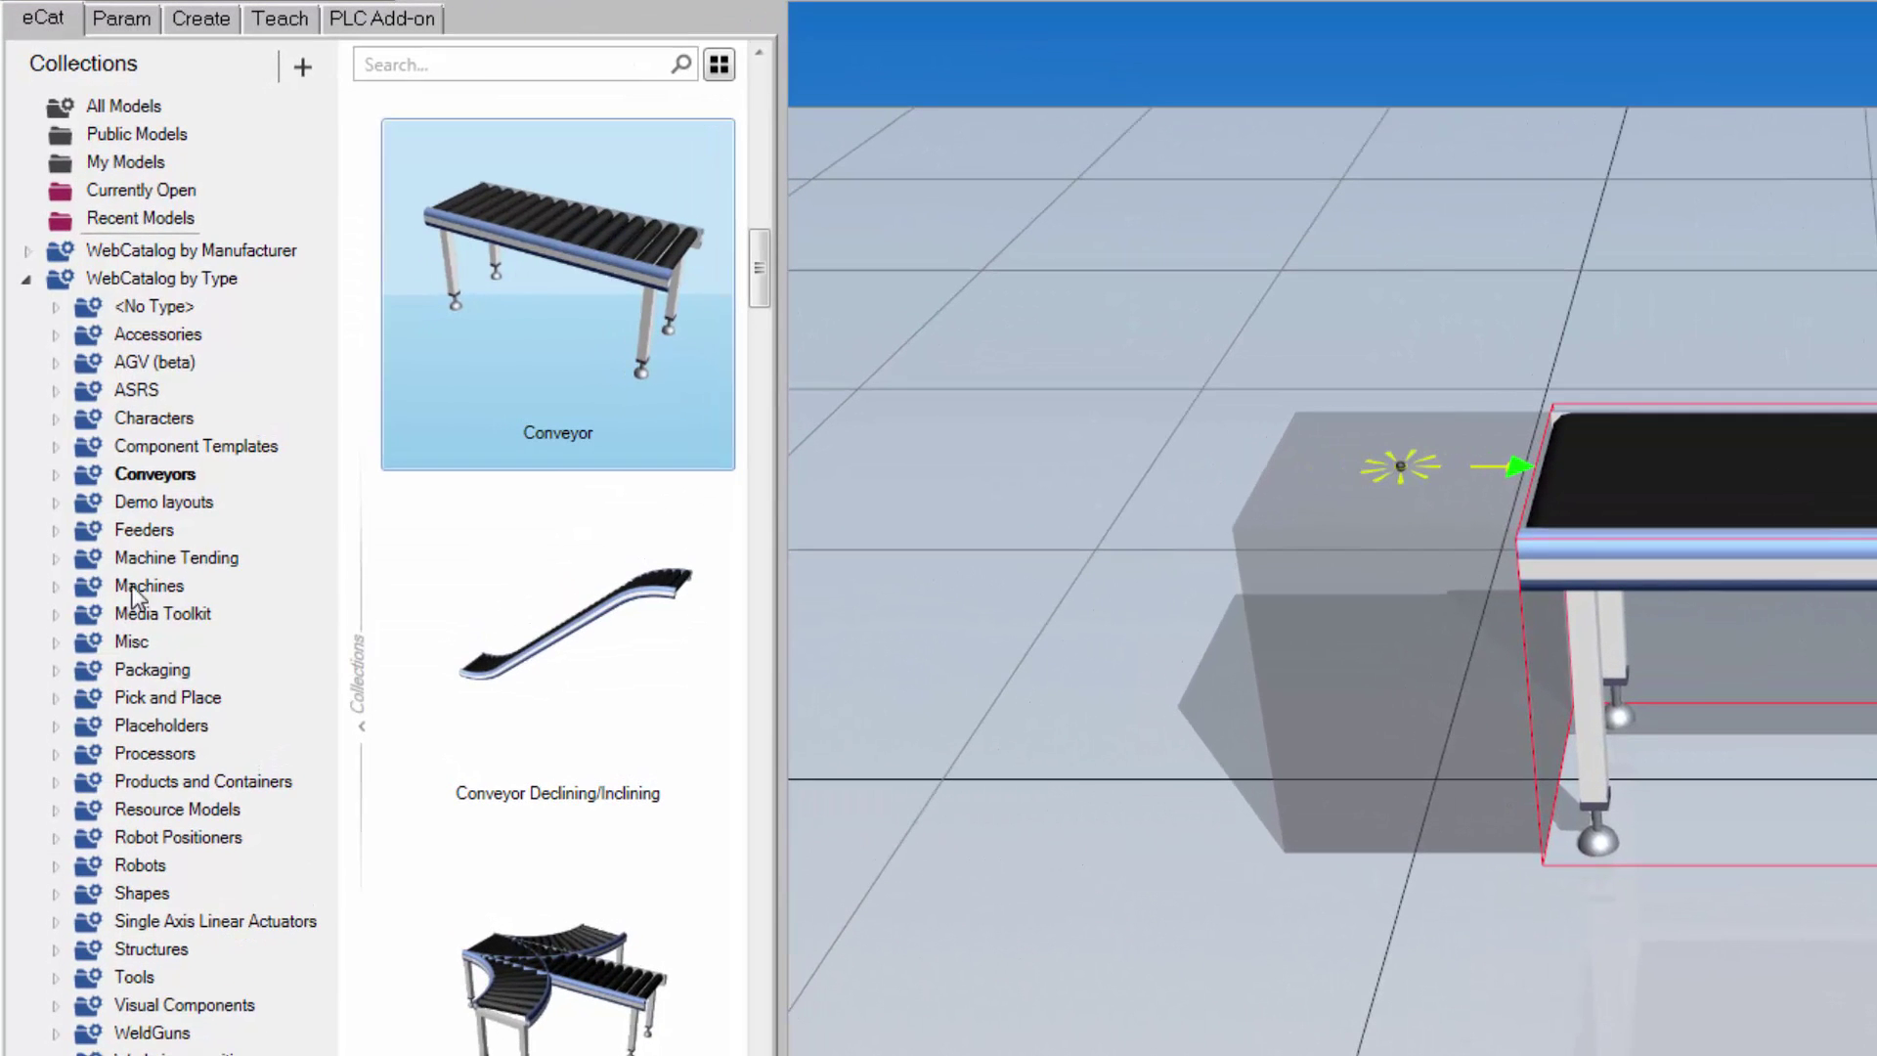
click(157, 752)
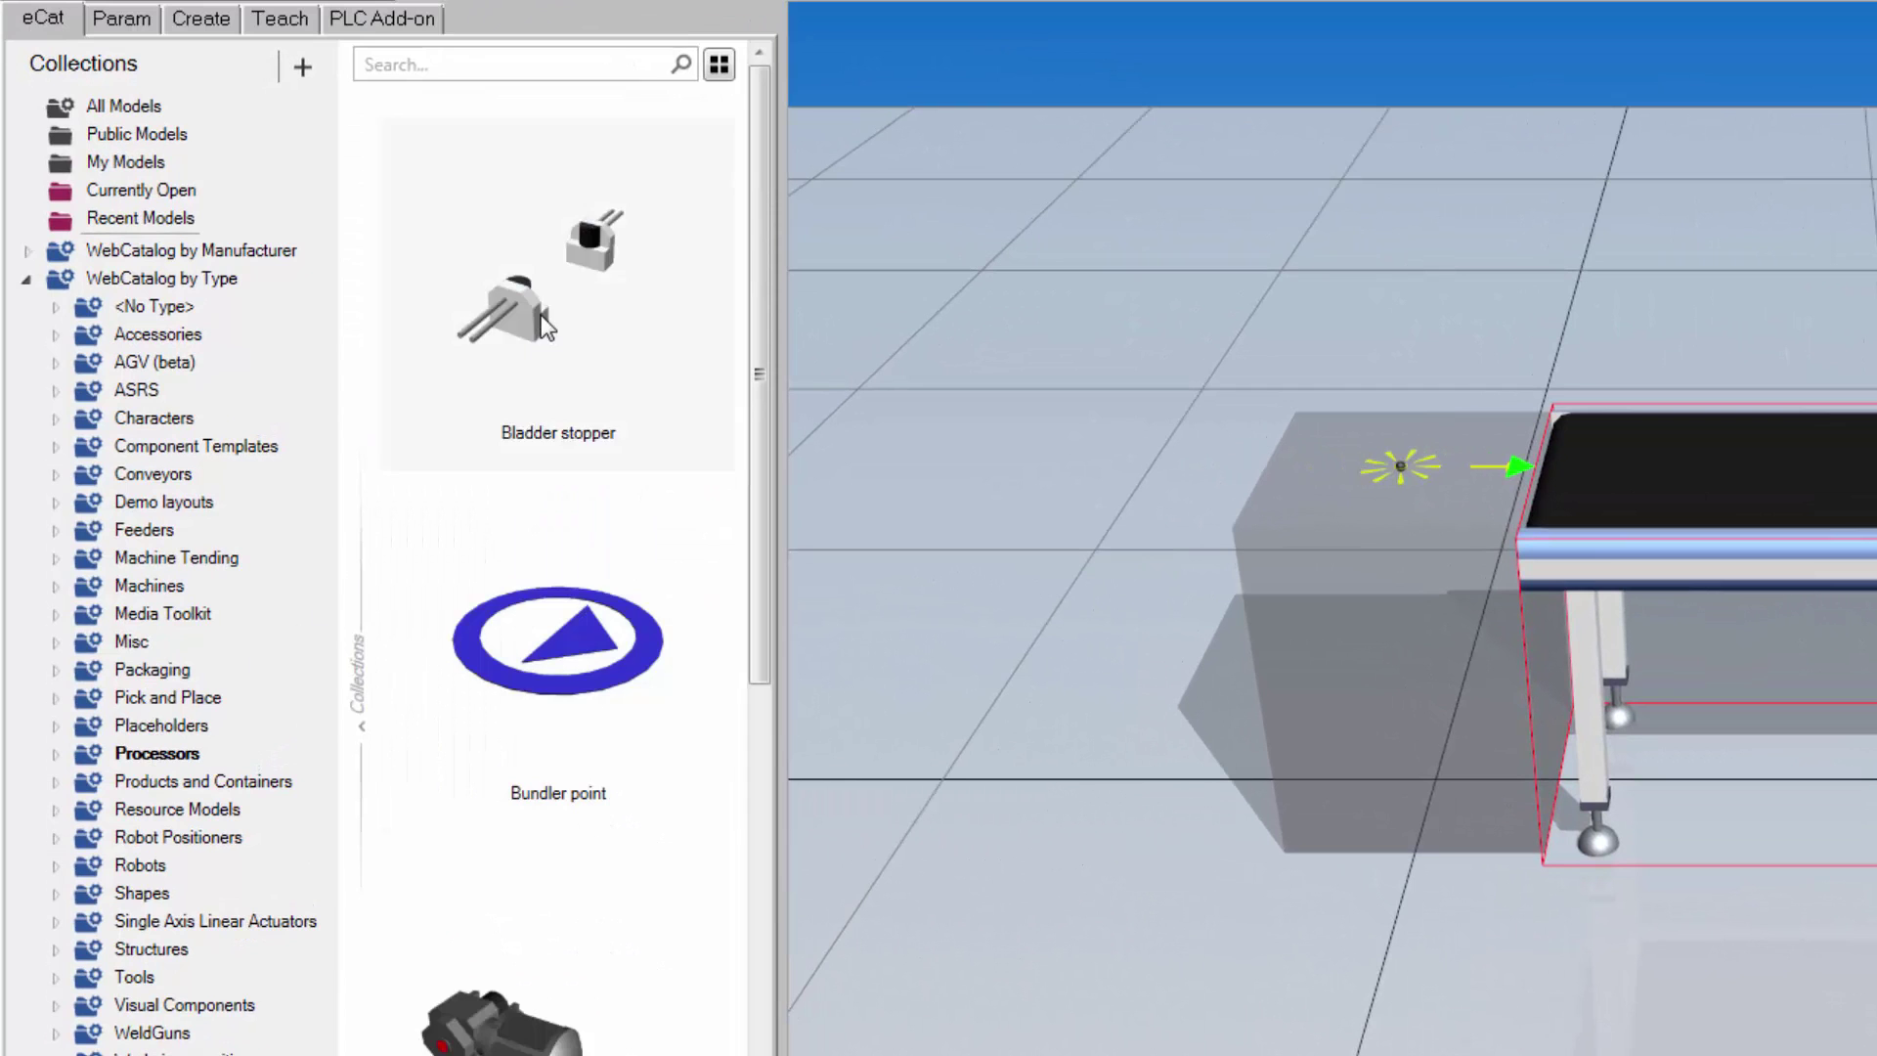
drag(498, 422, 1608, 342)
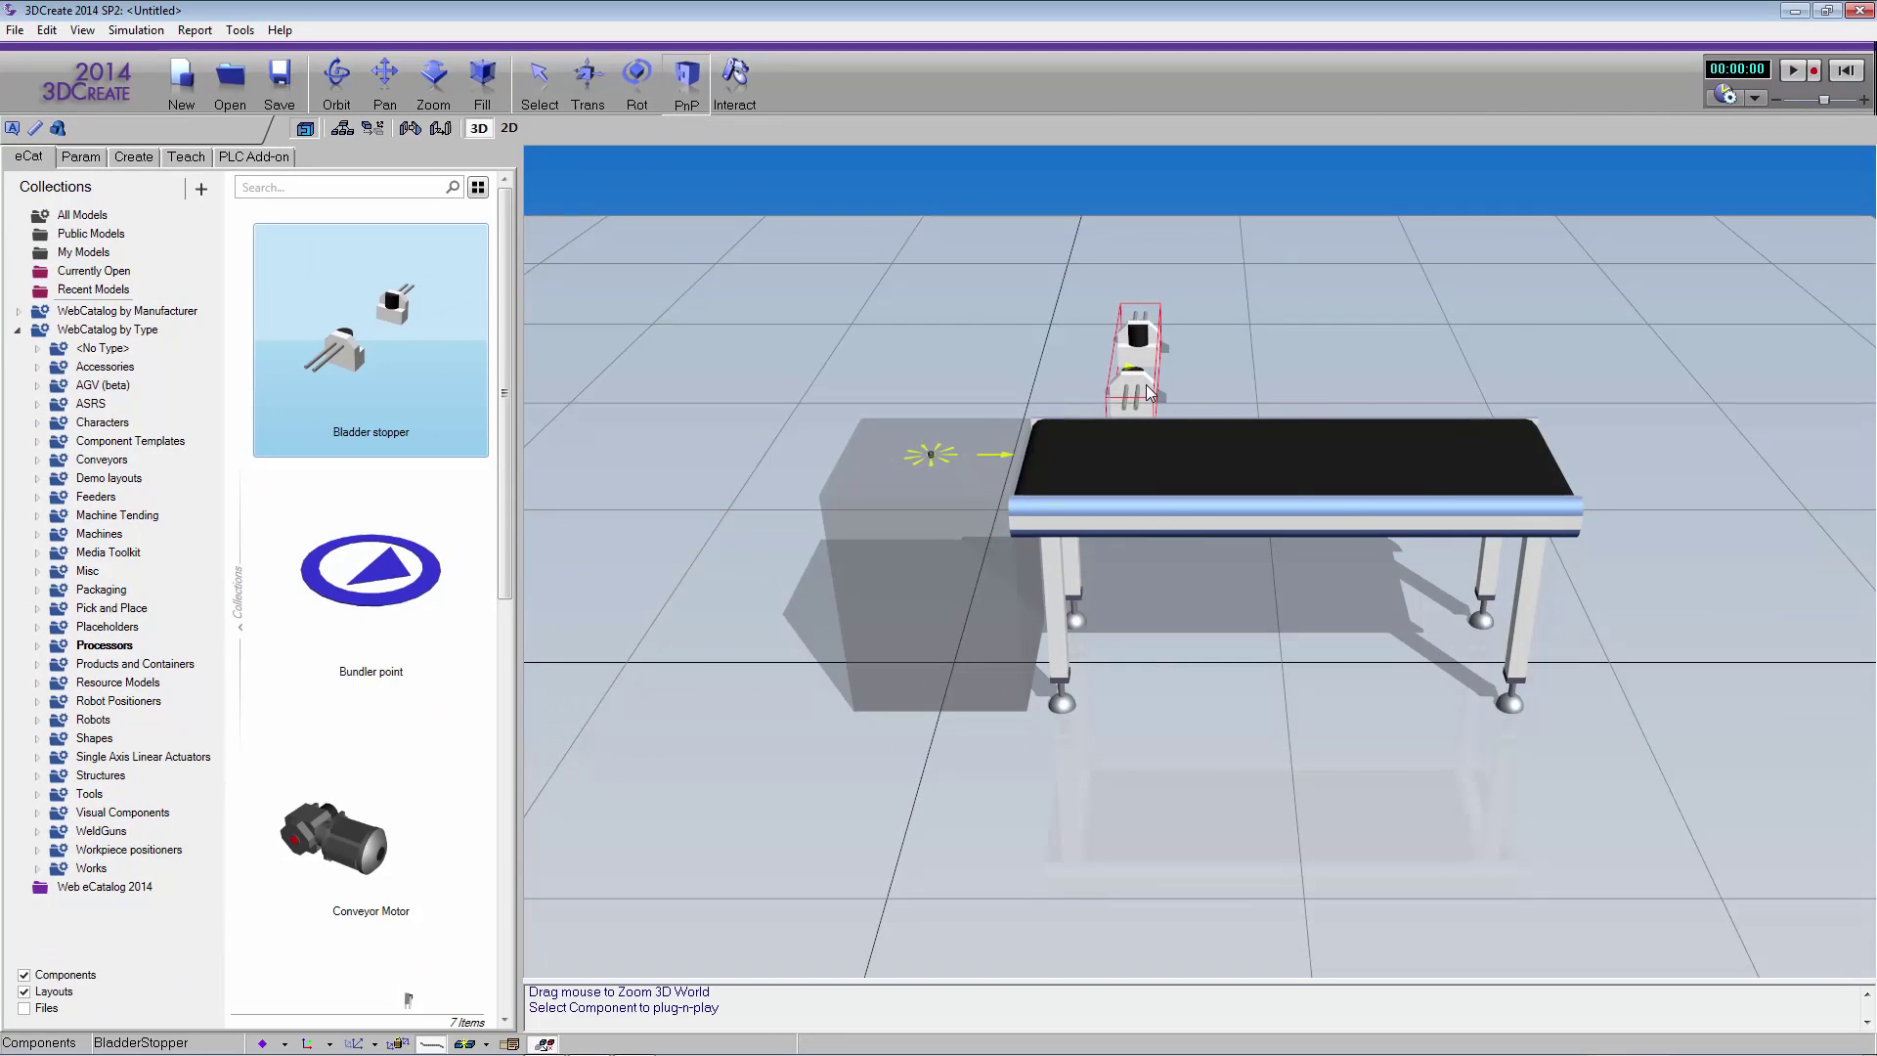
Step: Move the Bladder stopper onto the belt conveyor and fine-tune its position along it
drag(1150, 392, 1332, 675)
mouse_move(1331, 674)
right_down()
mouse_move(1302, 665)
mouse_move(1293, 741)
mouse_move(1312, 689)
right_up()
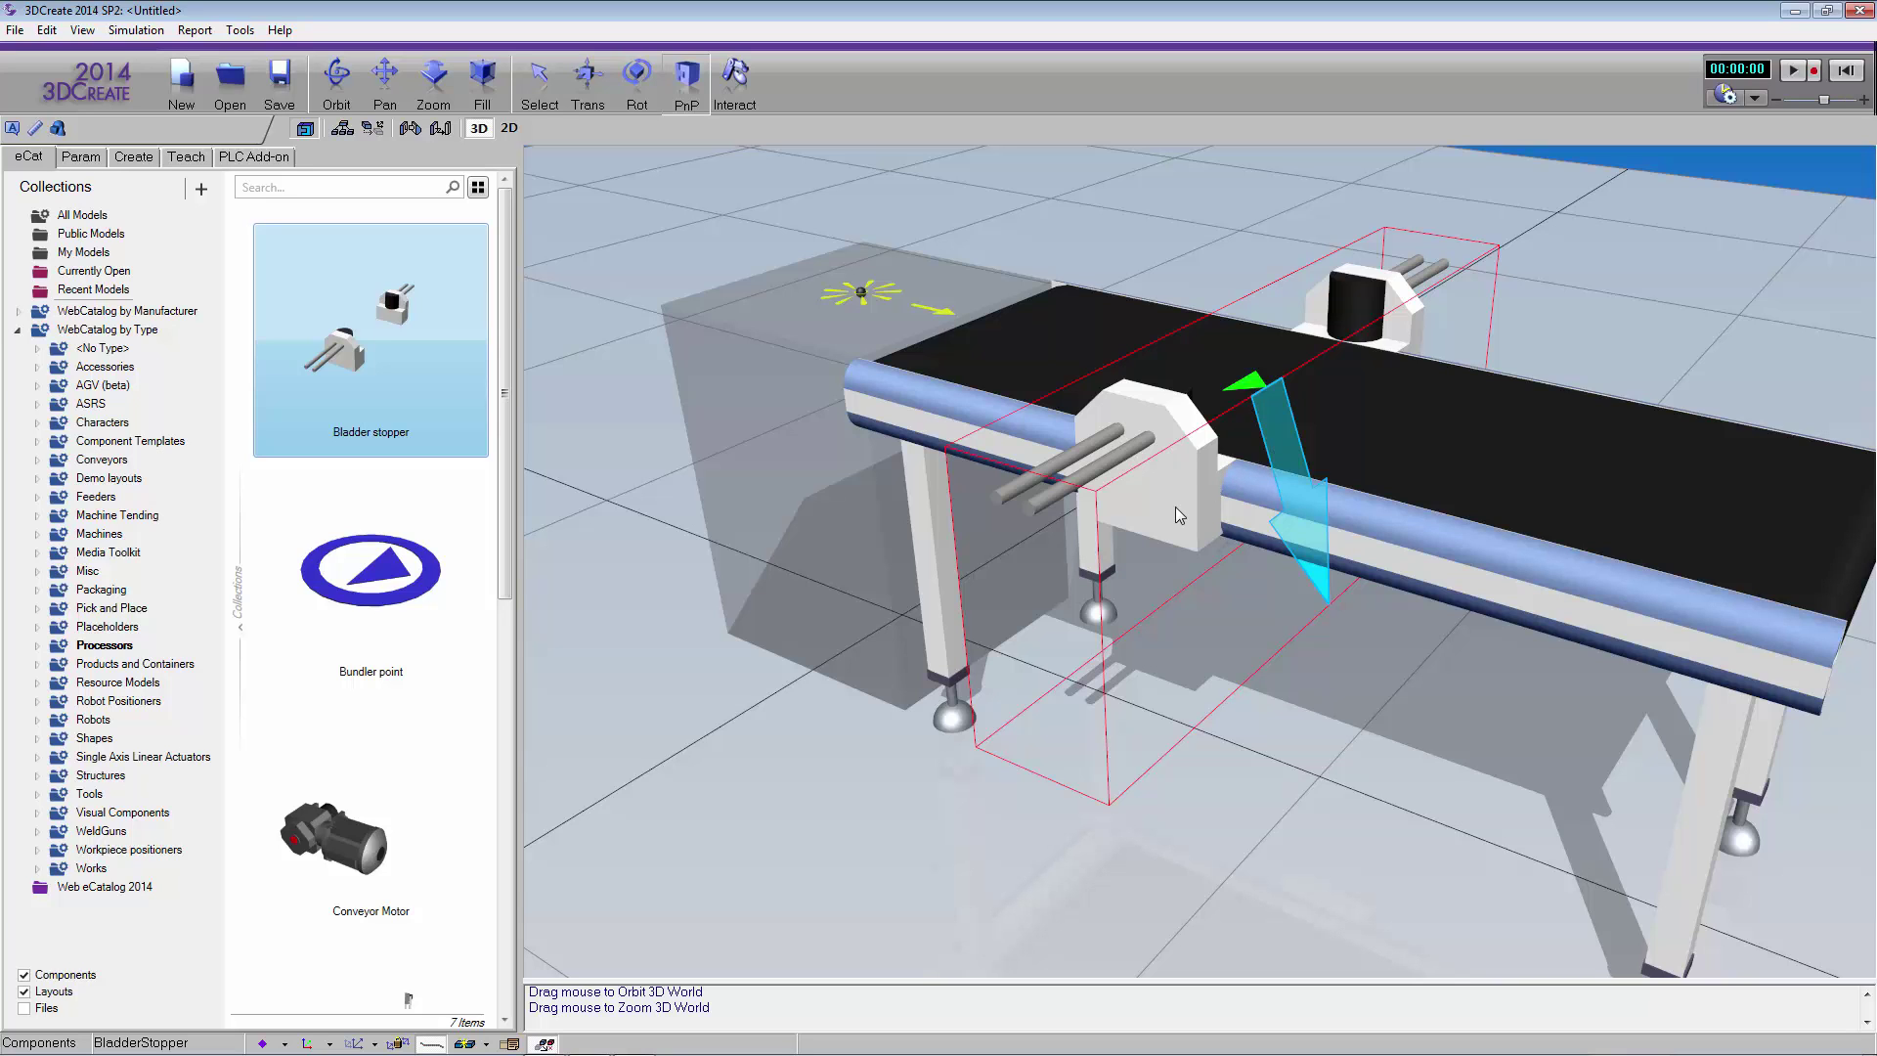
drag(1175, 507, 1232, 524)
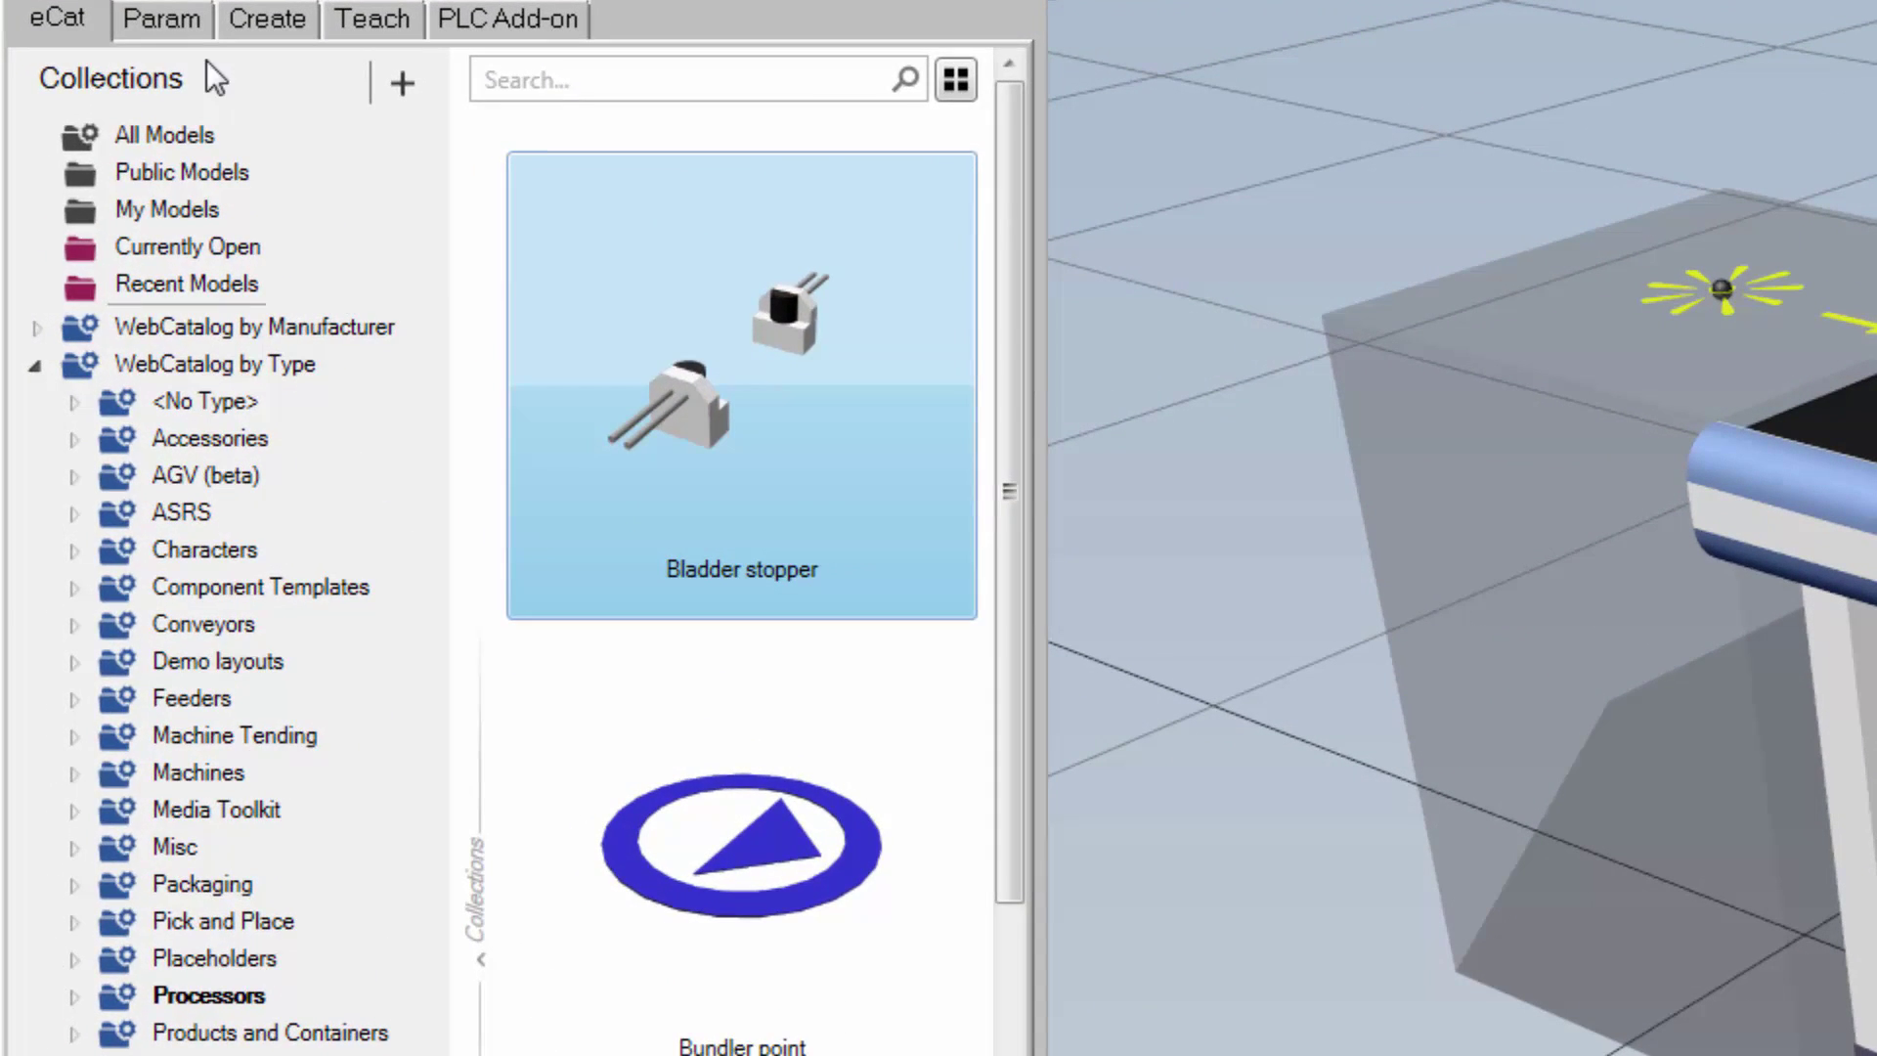
Step: Set the BladderStopper Task to Stop Parts During Delay with a 1 s delay, then run the simulation
click(87, 160)
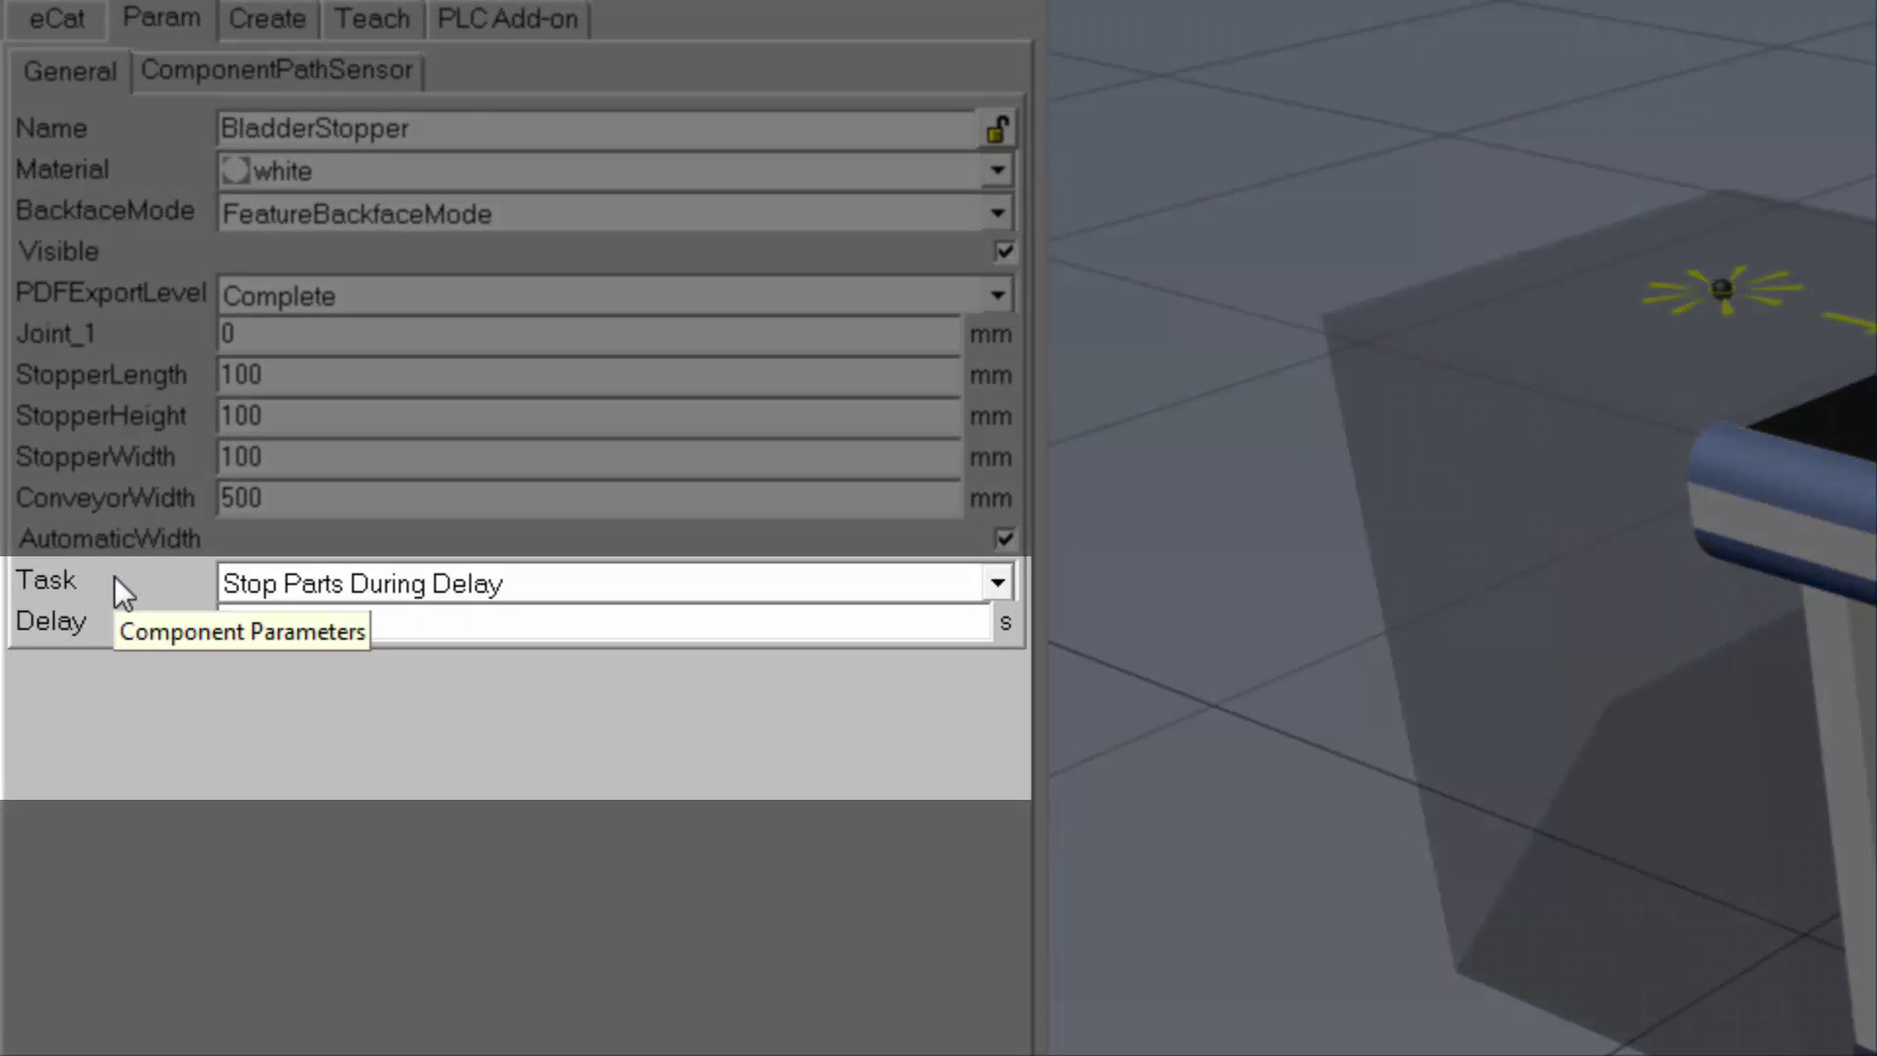
click(998, 583)
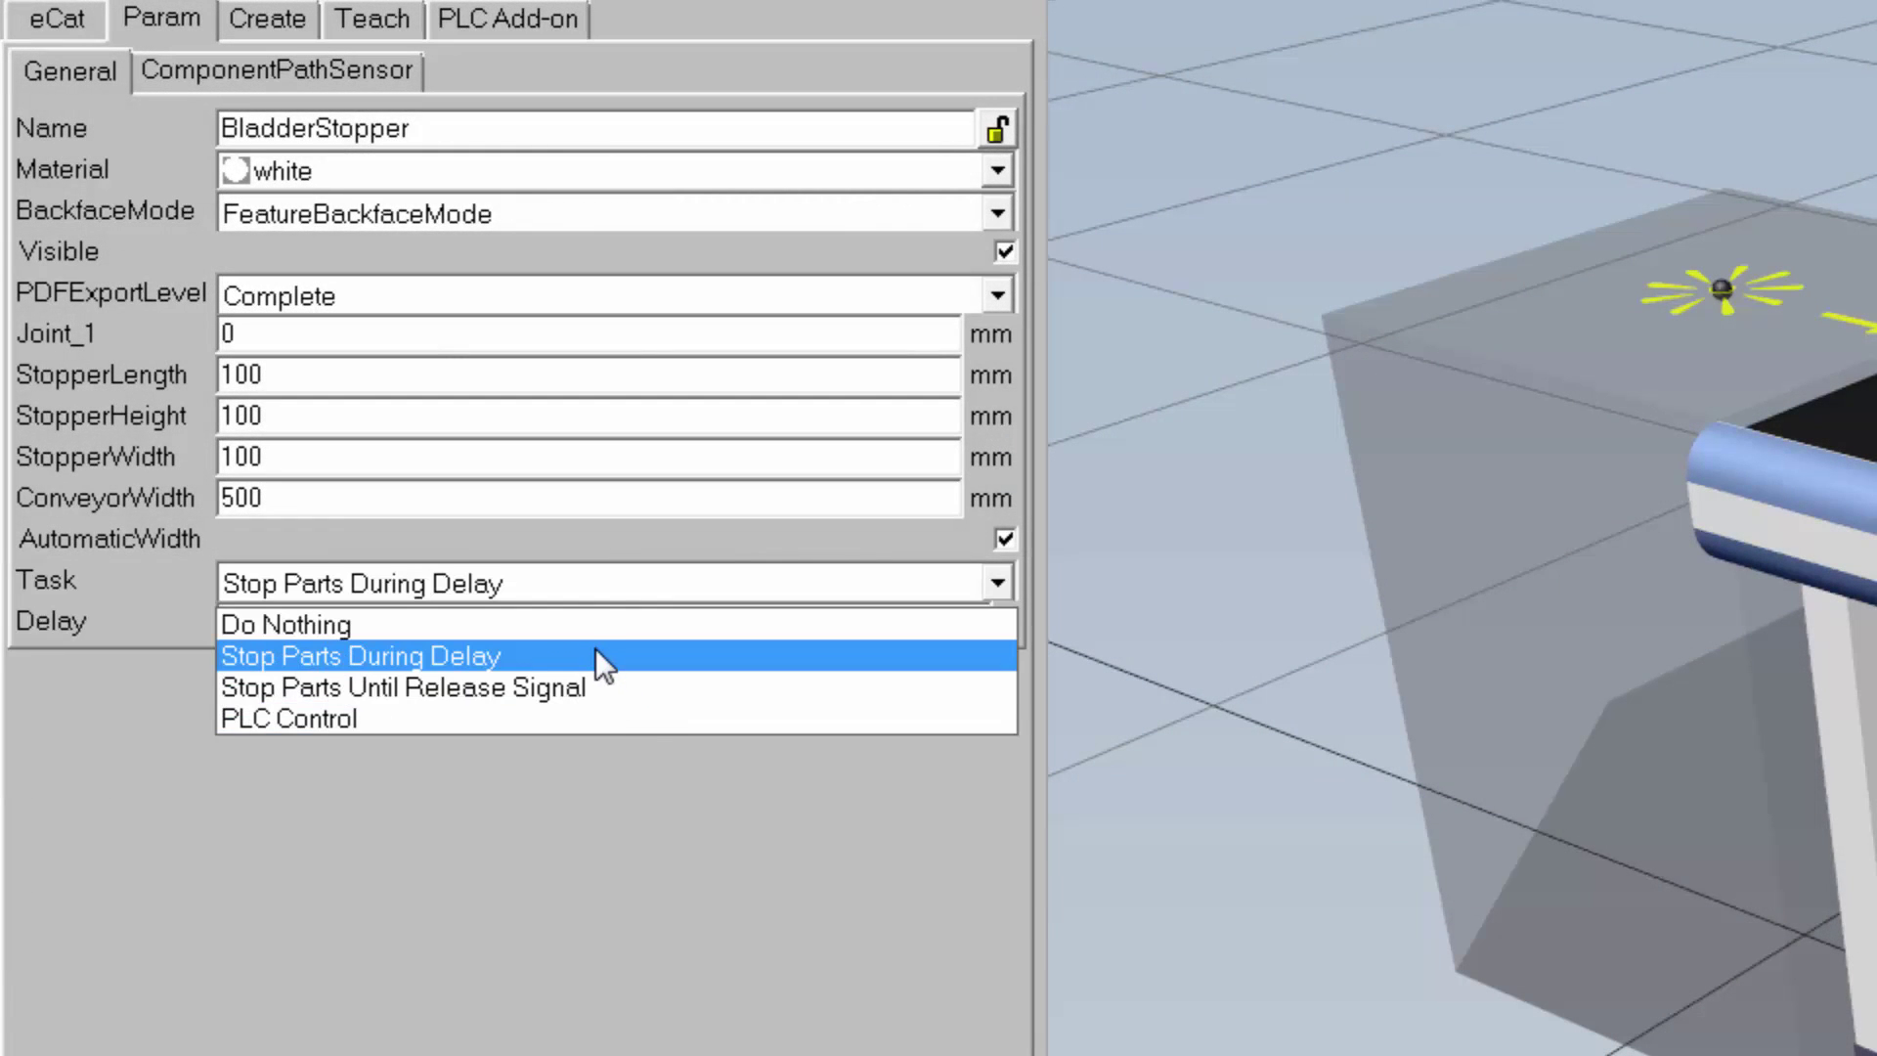
click(594, 649)
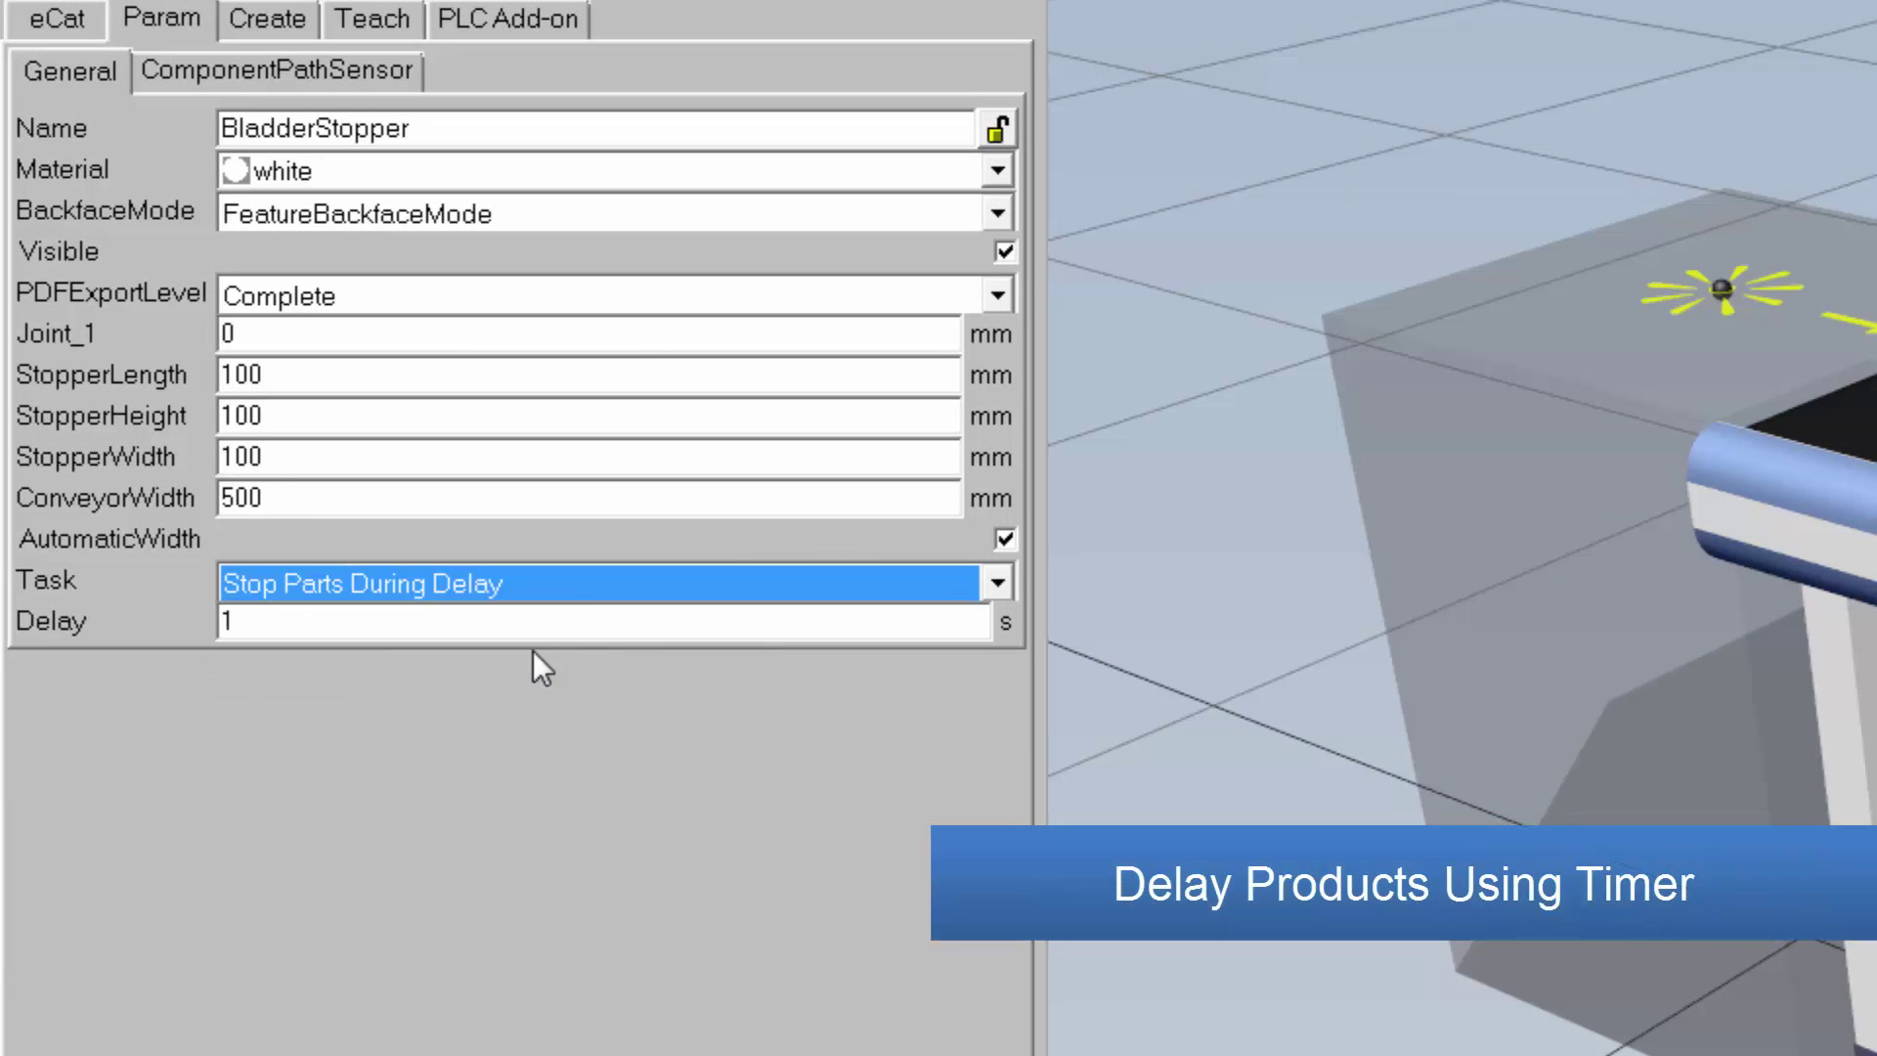
double_click(243, 622)
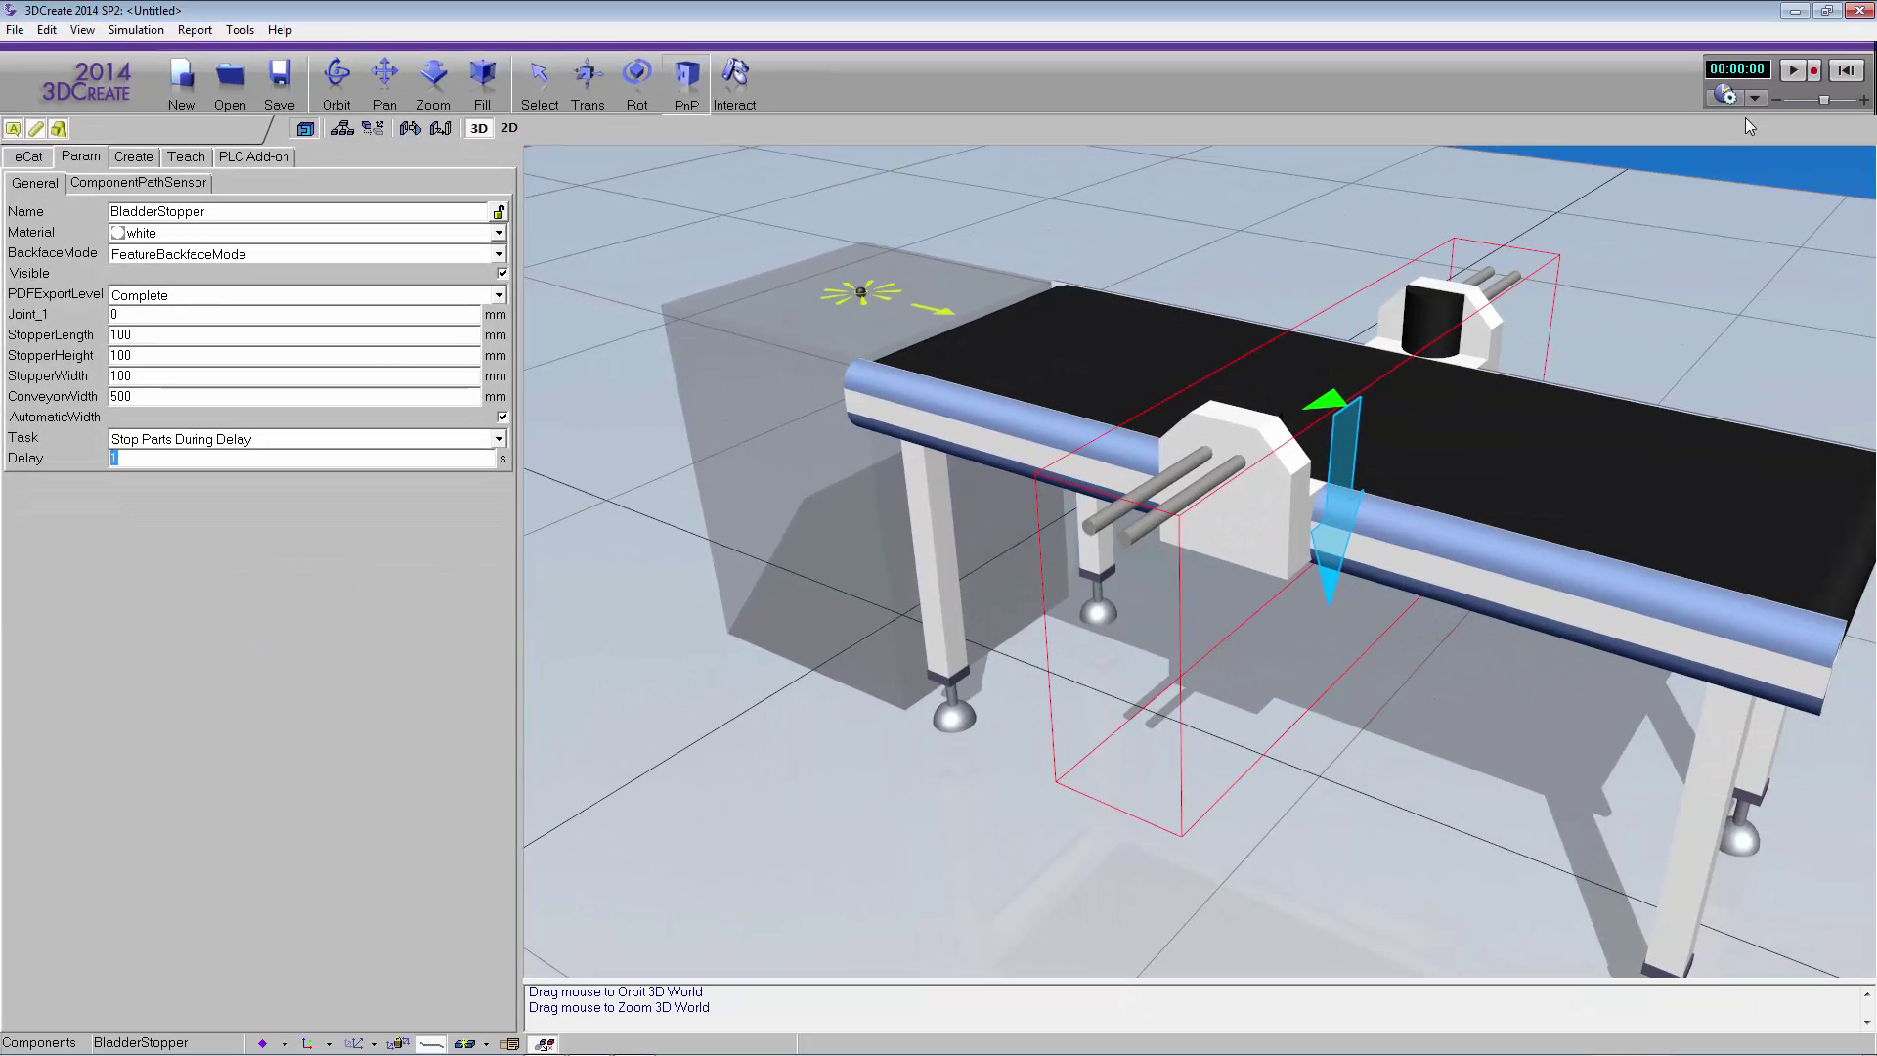
click(1792, 70)
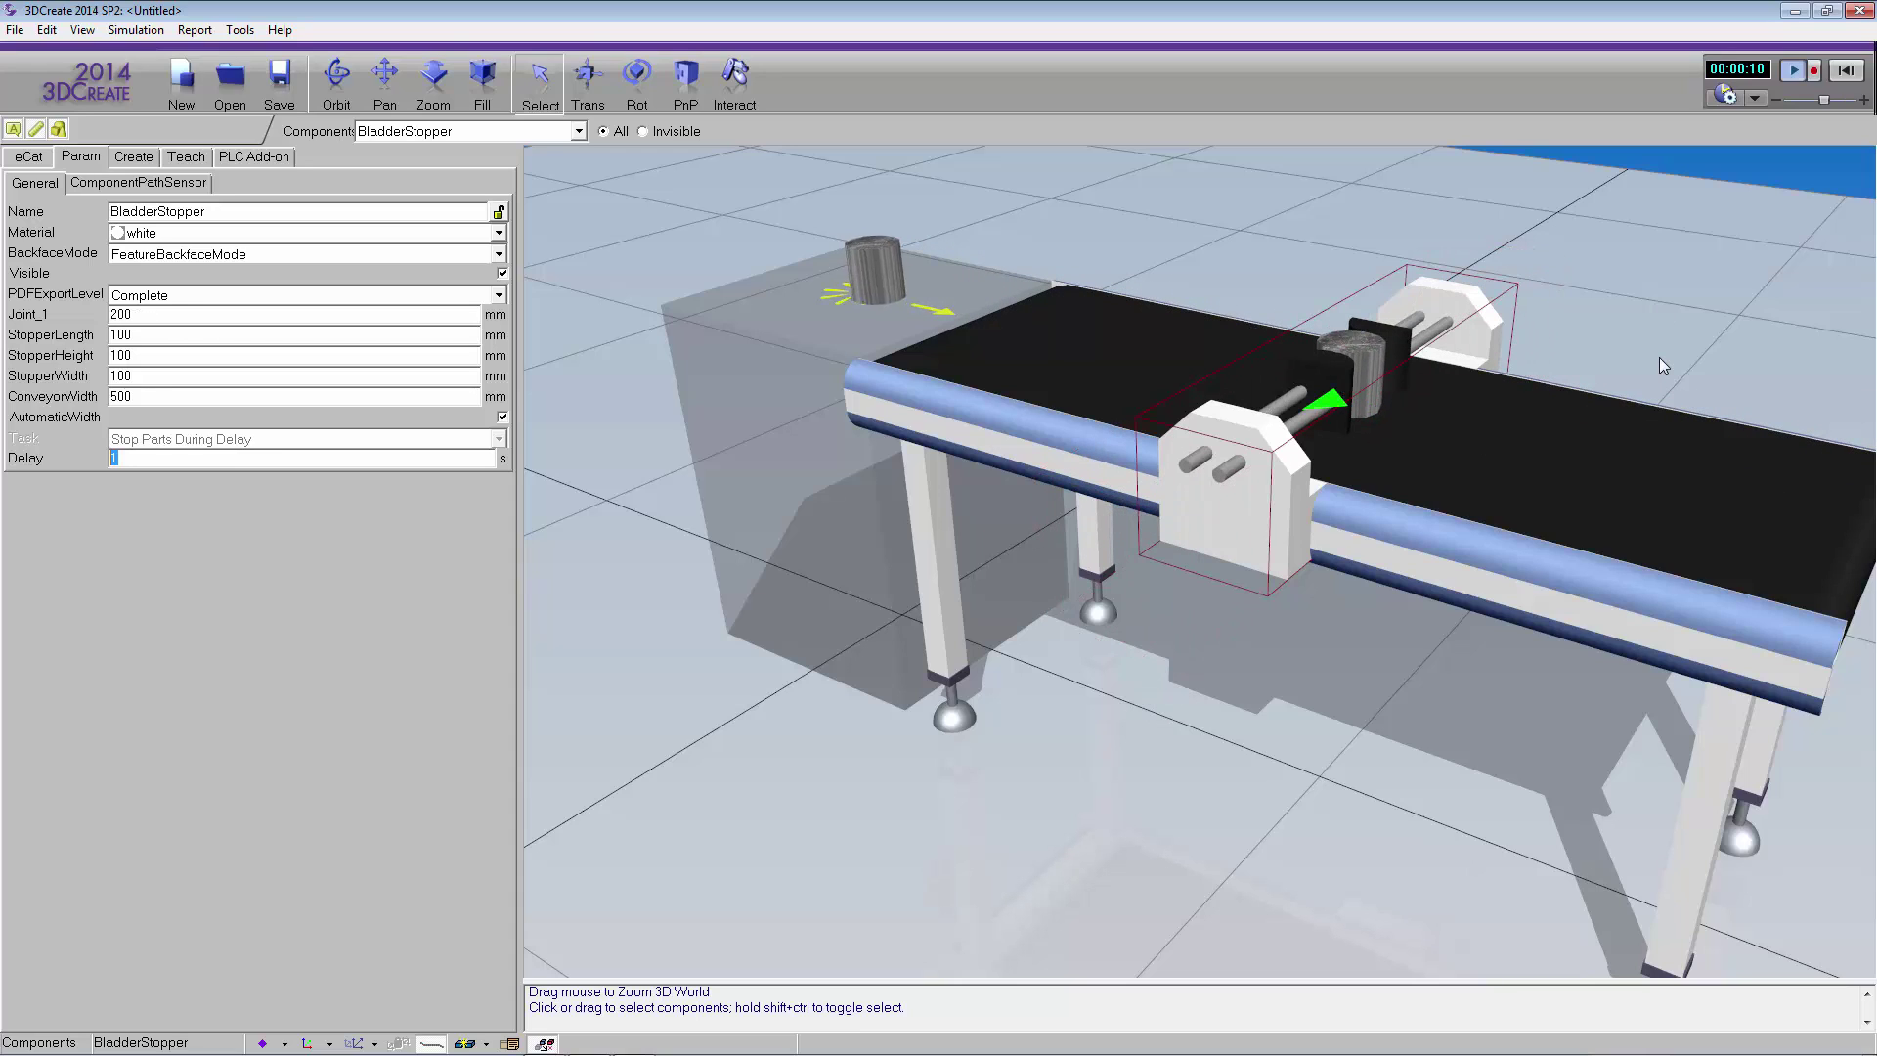
Step: Reset the simulation and change the BladderStopper Task to Stop Parts Until Release Signal
click(1848, 72)
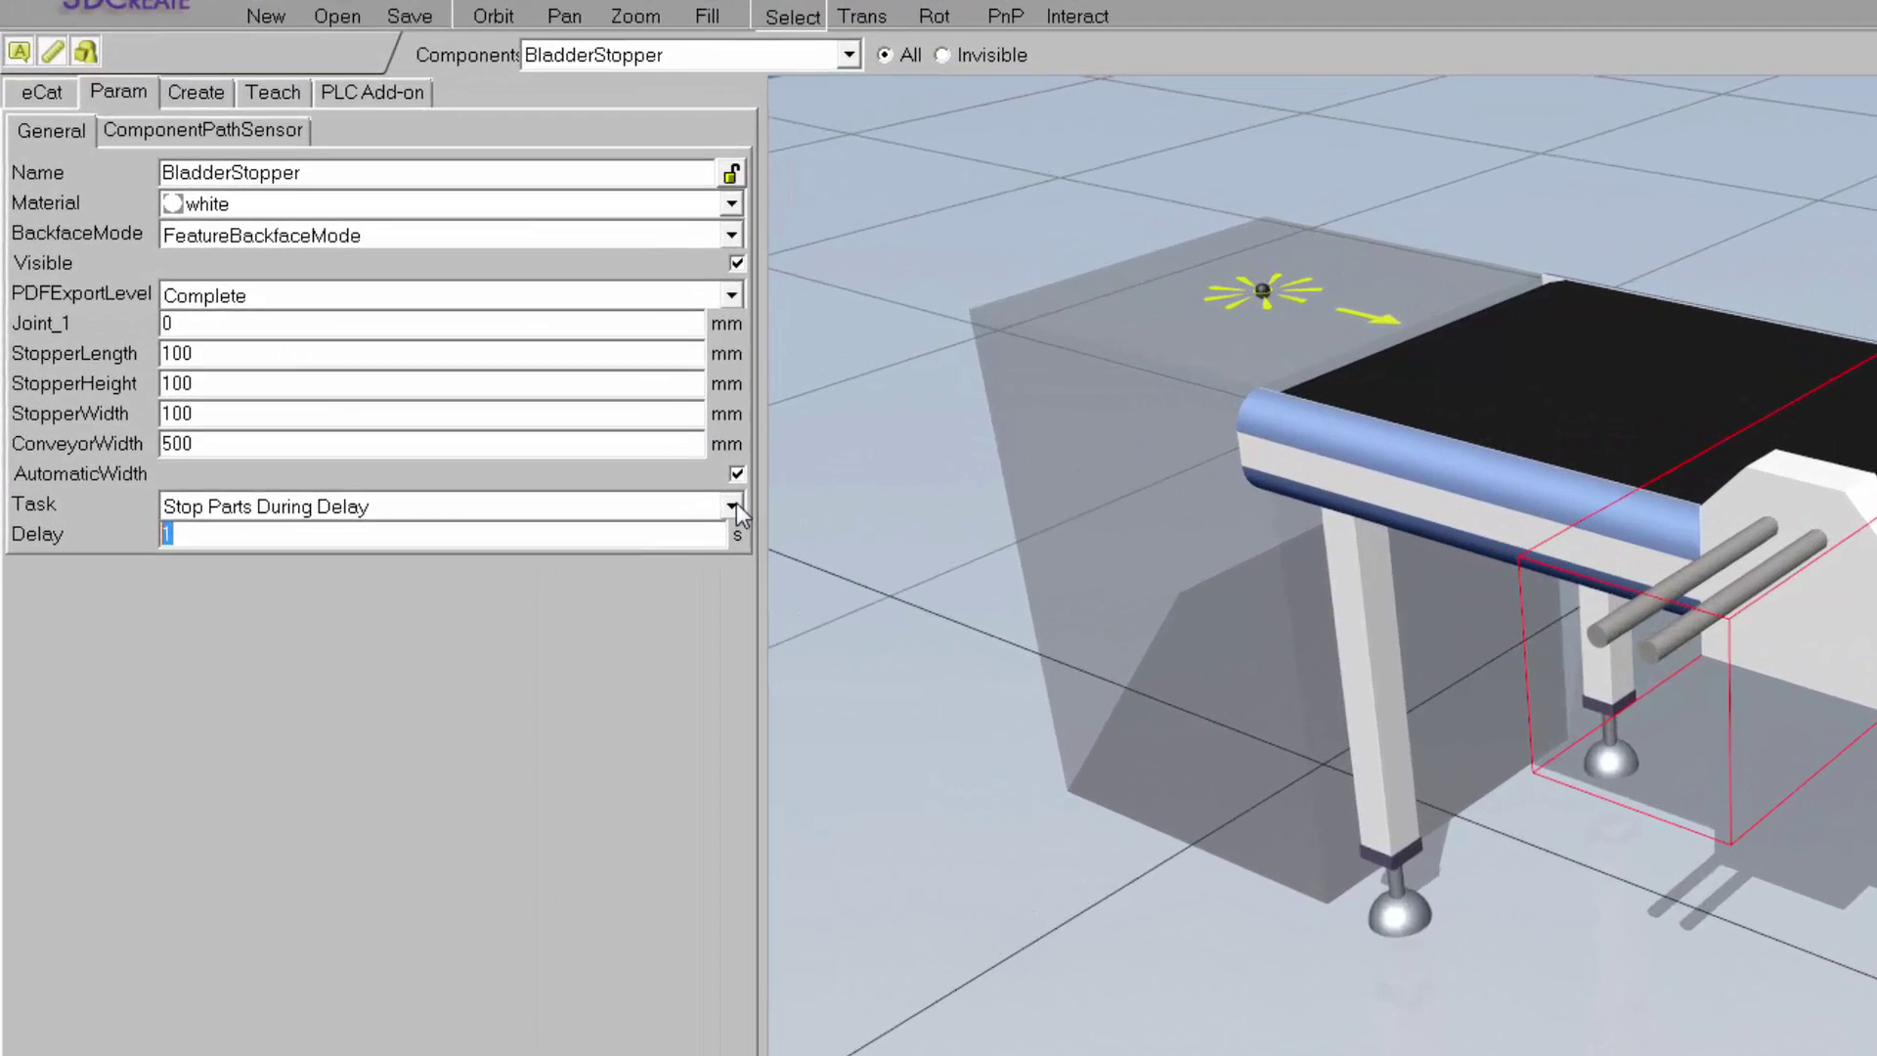
click(499, 439)
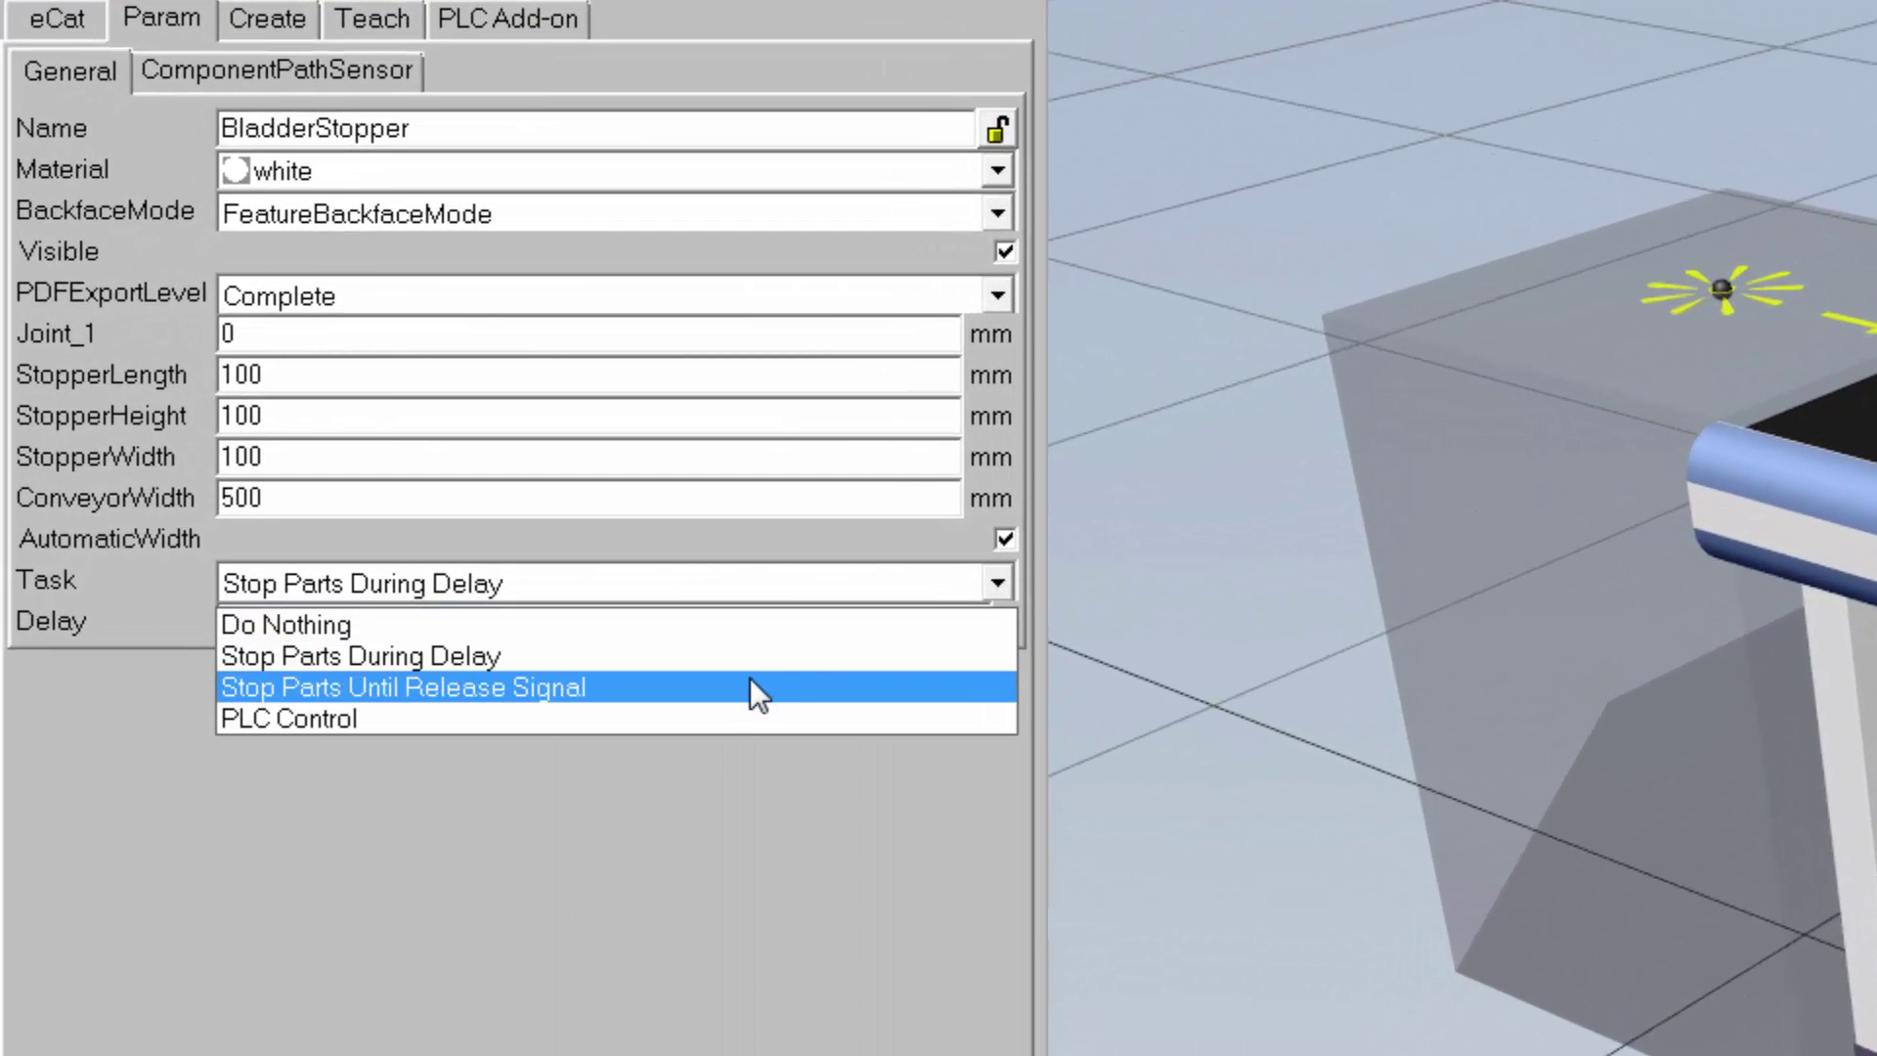
click(748, 687)
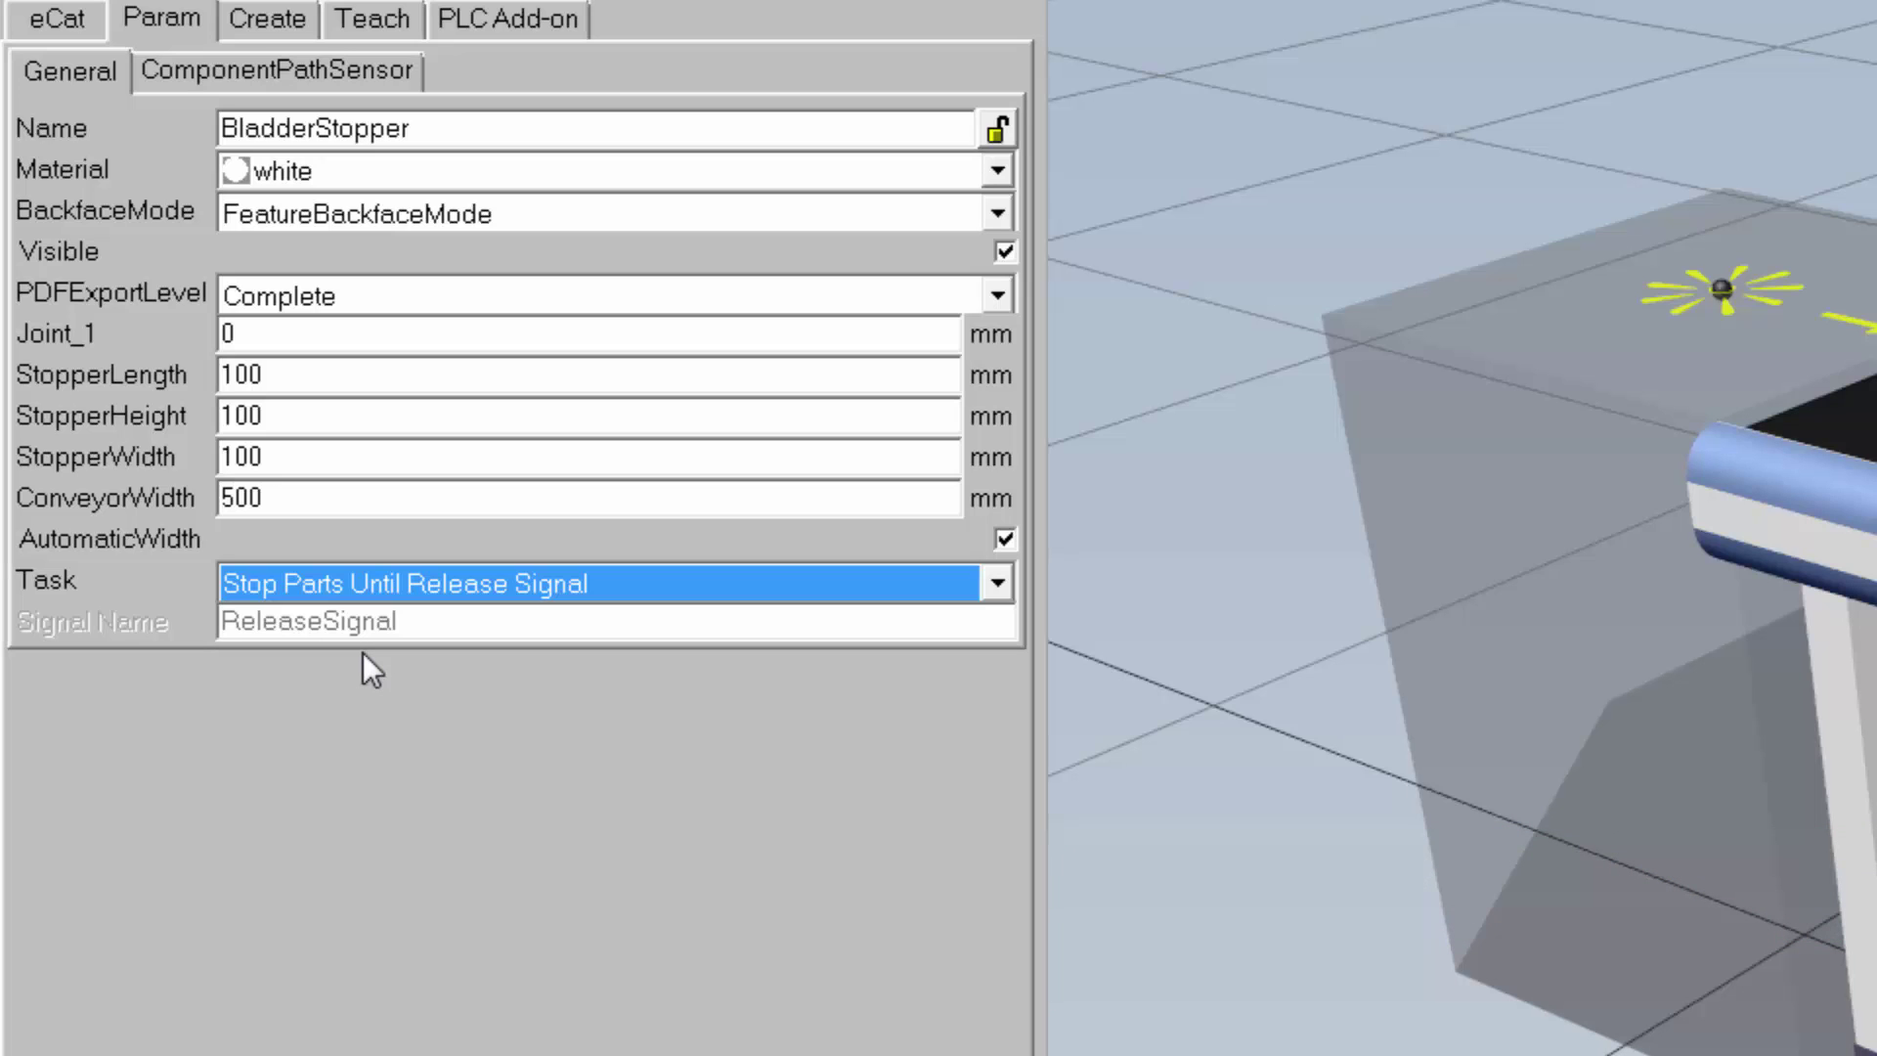
click(72, 26)
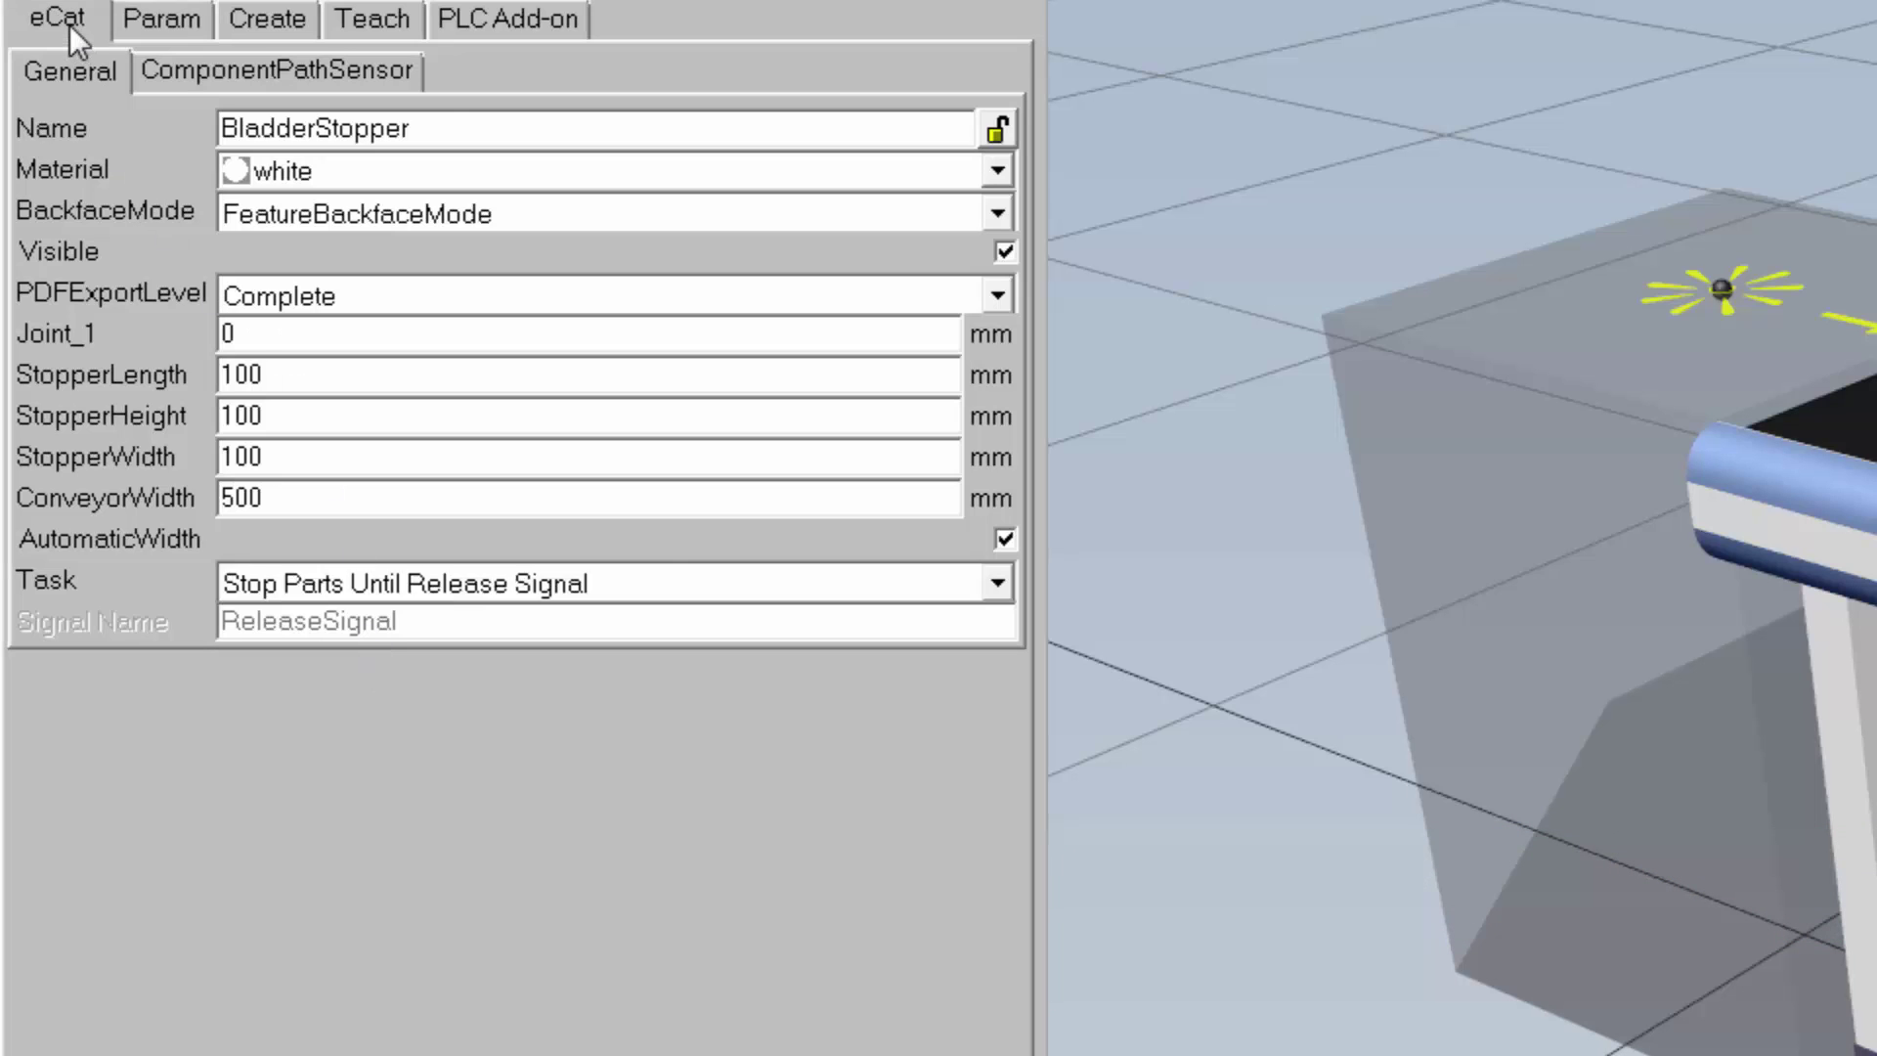
Step: Search the catalog for 'sensor' and place a Sensor Conveyor beyond the stopper conveyor
click(202, 627)
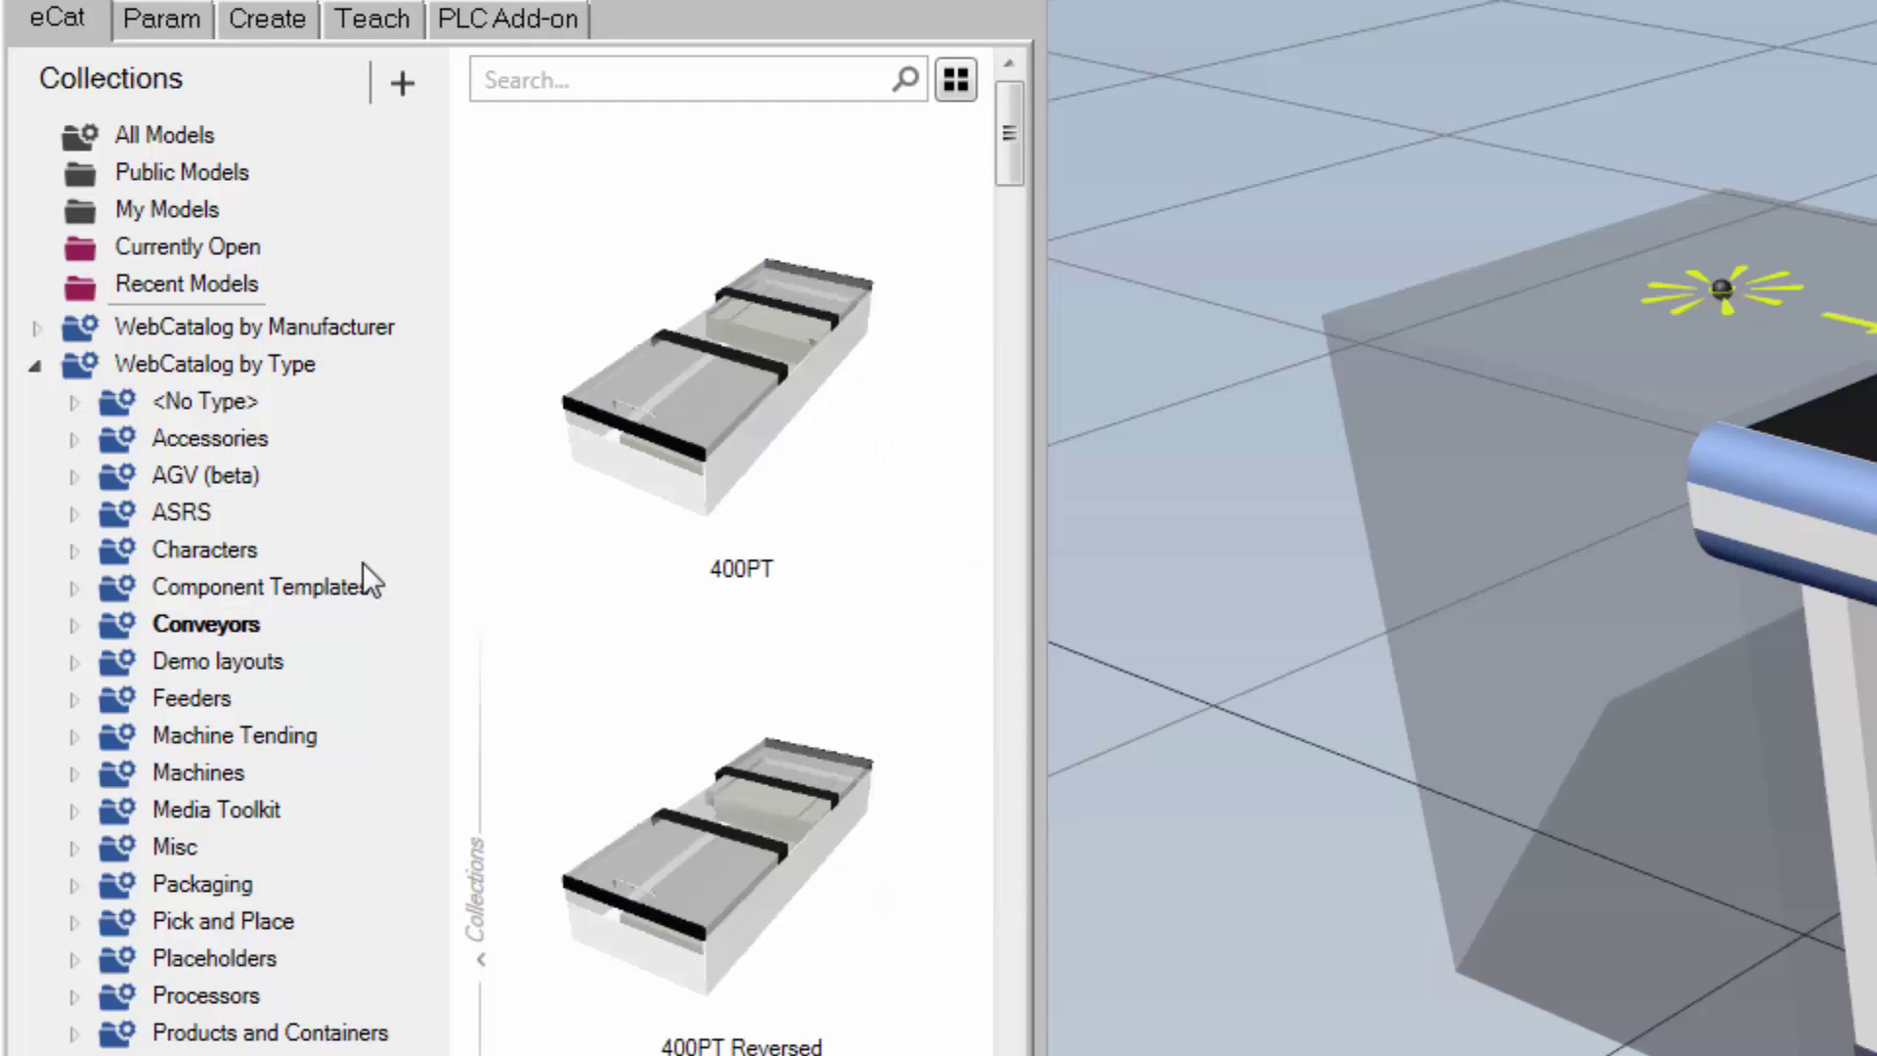
click(640, 83)
text(sensor)
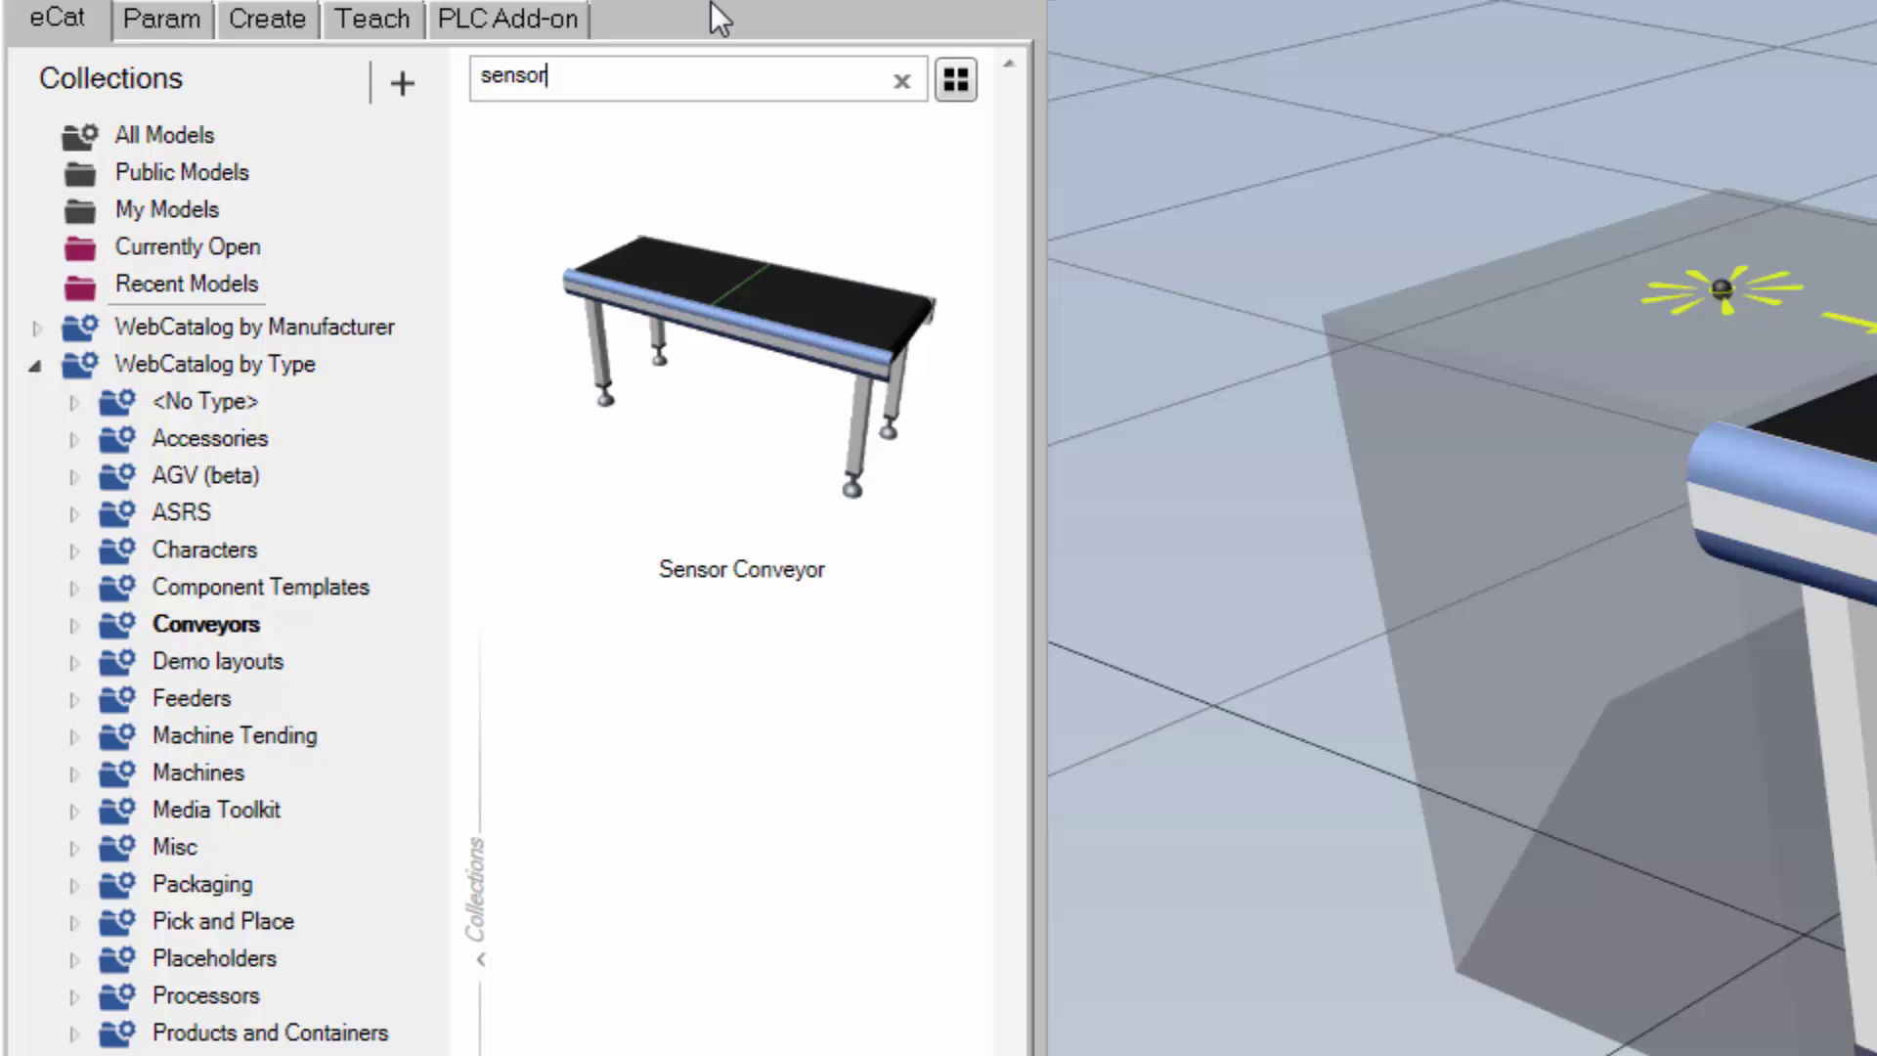
click(766, 324)
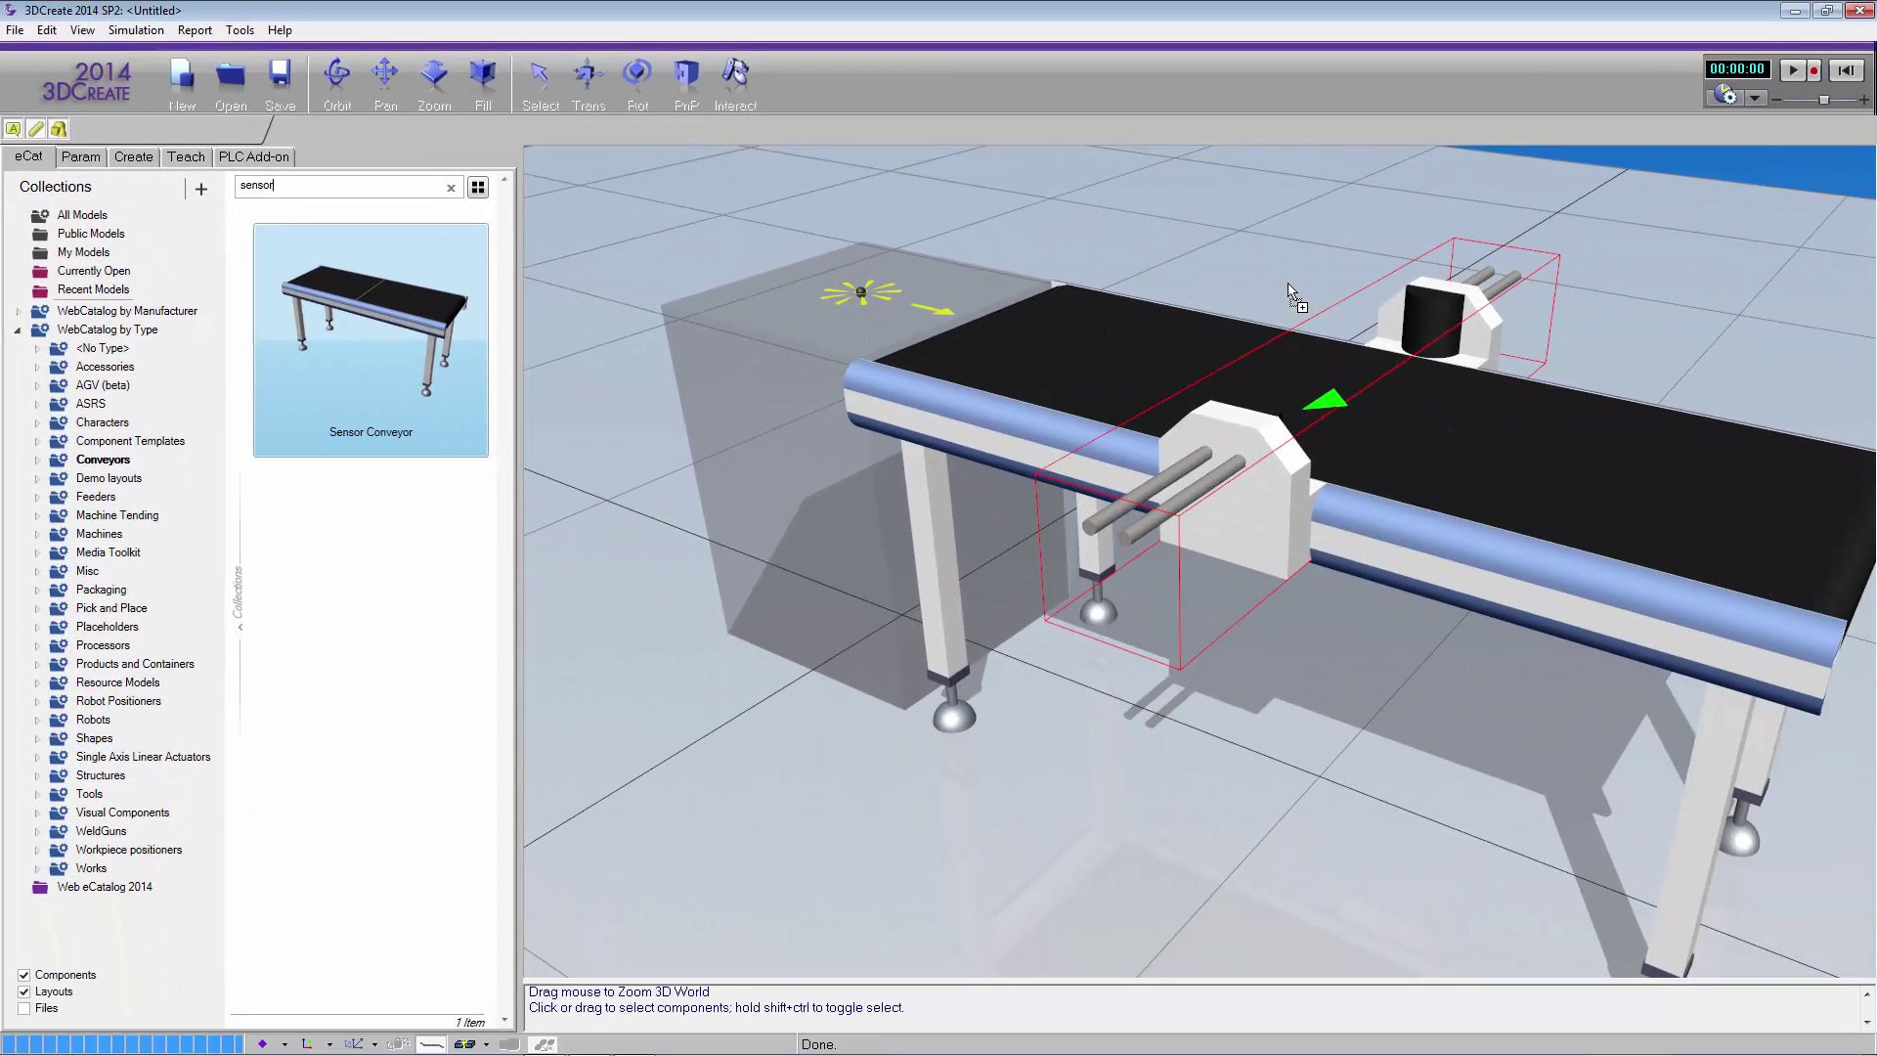
drag(1288, 291, 1290, 293)
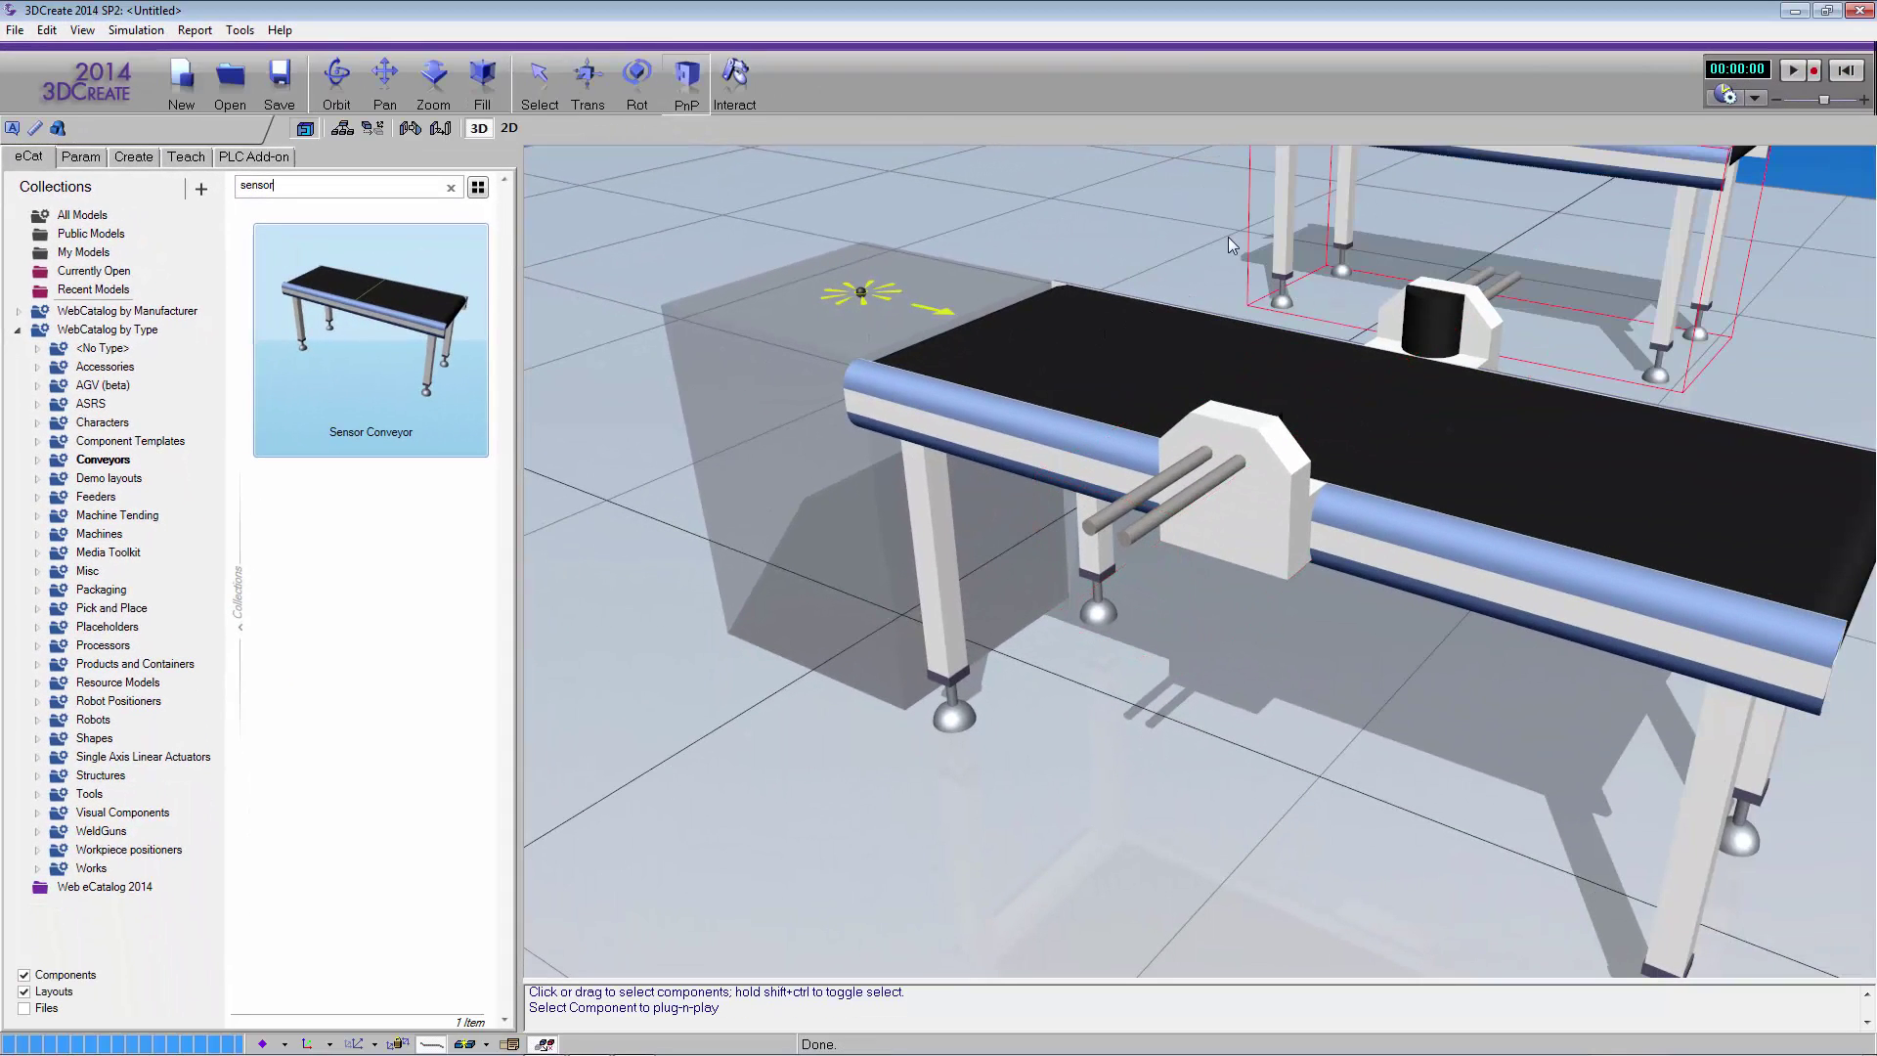
click(483, 78)
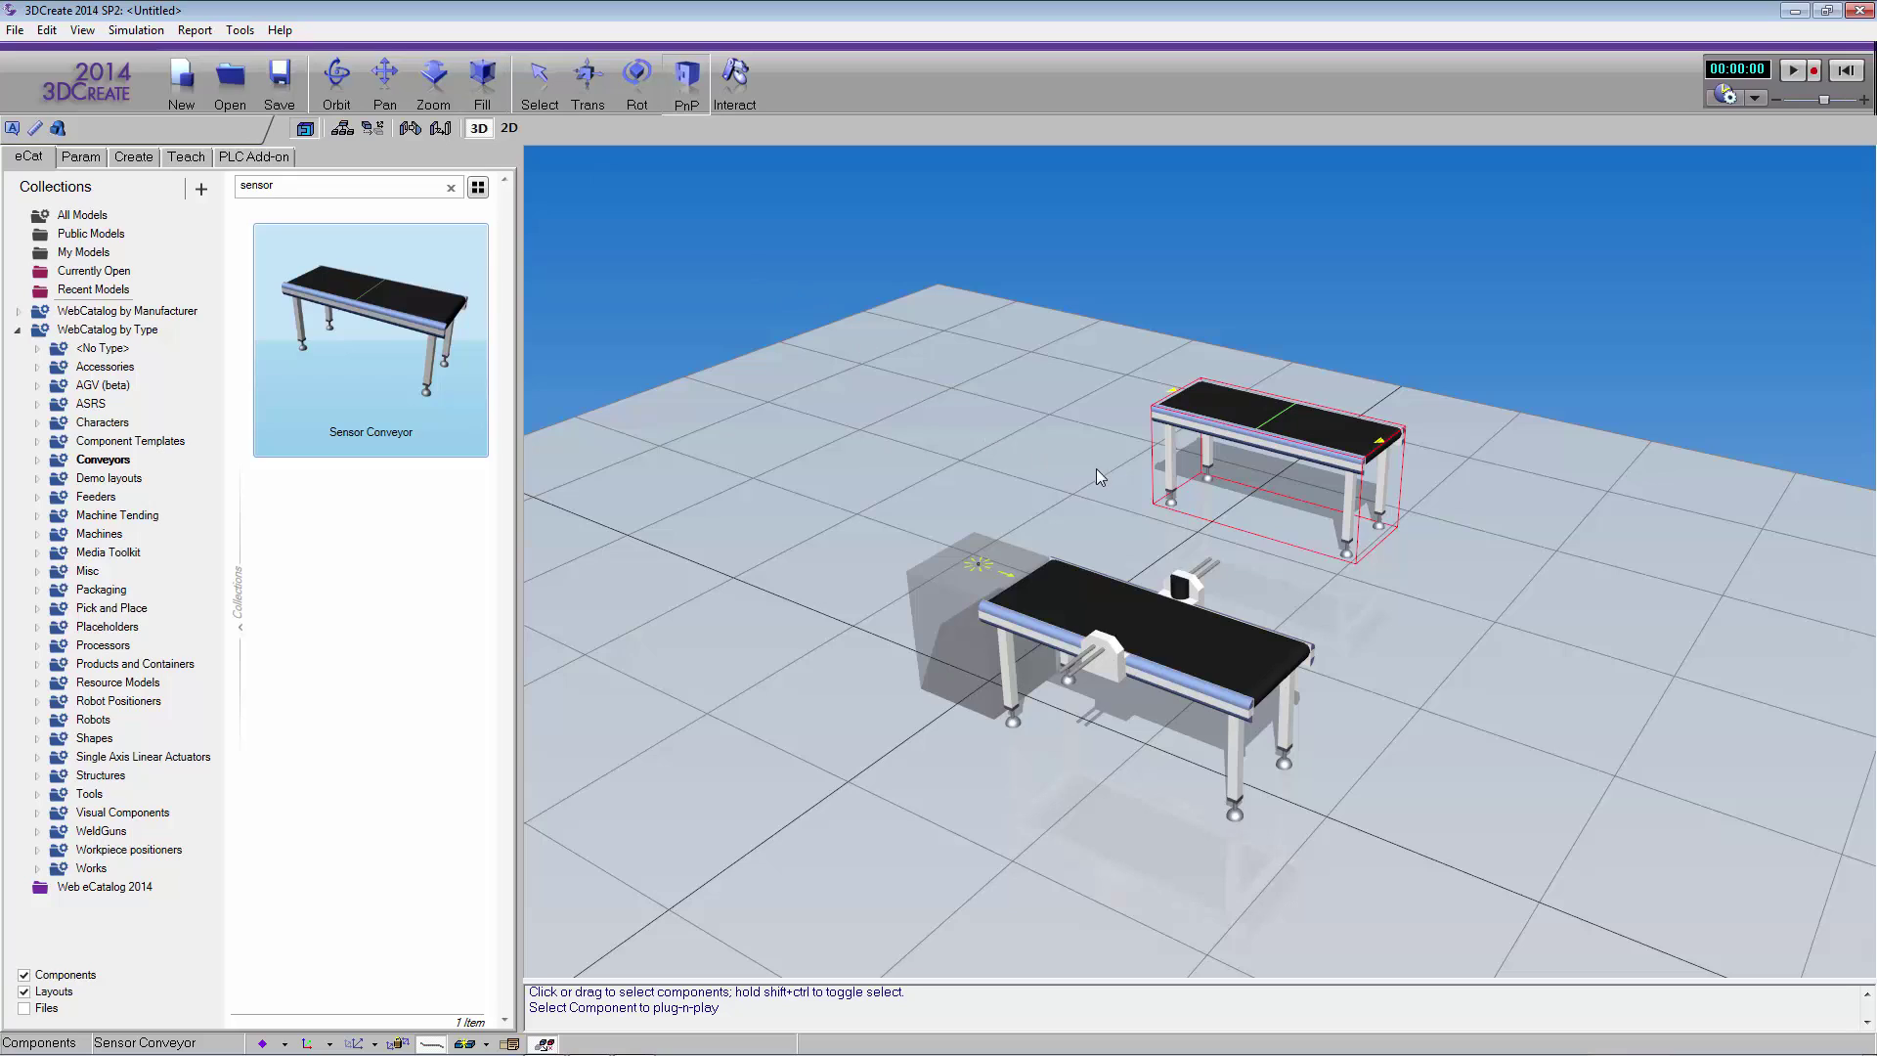
shift+right_drag(1094, 467, 1085, 403)
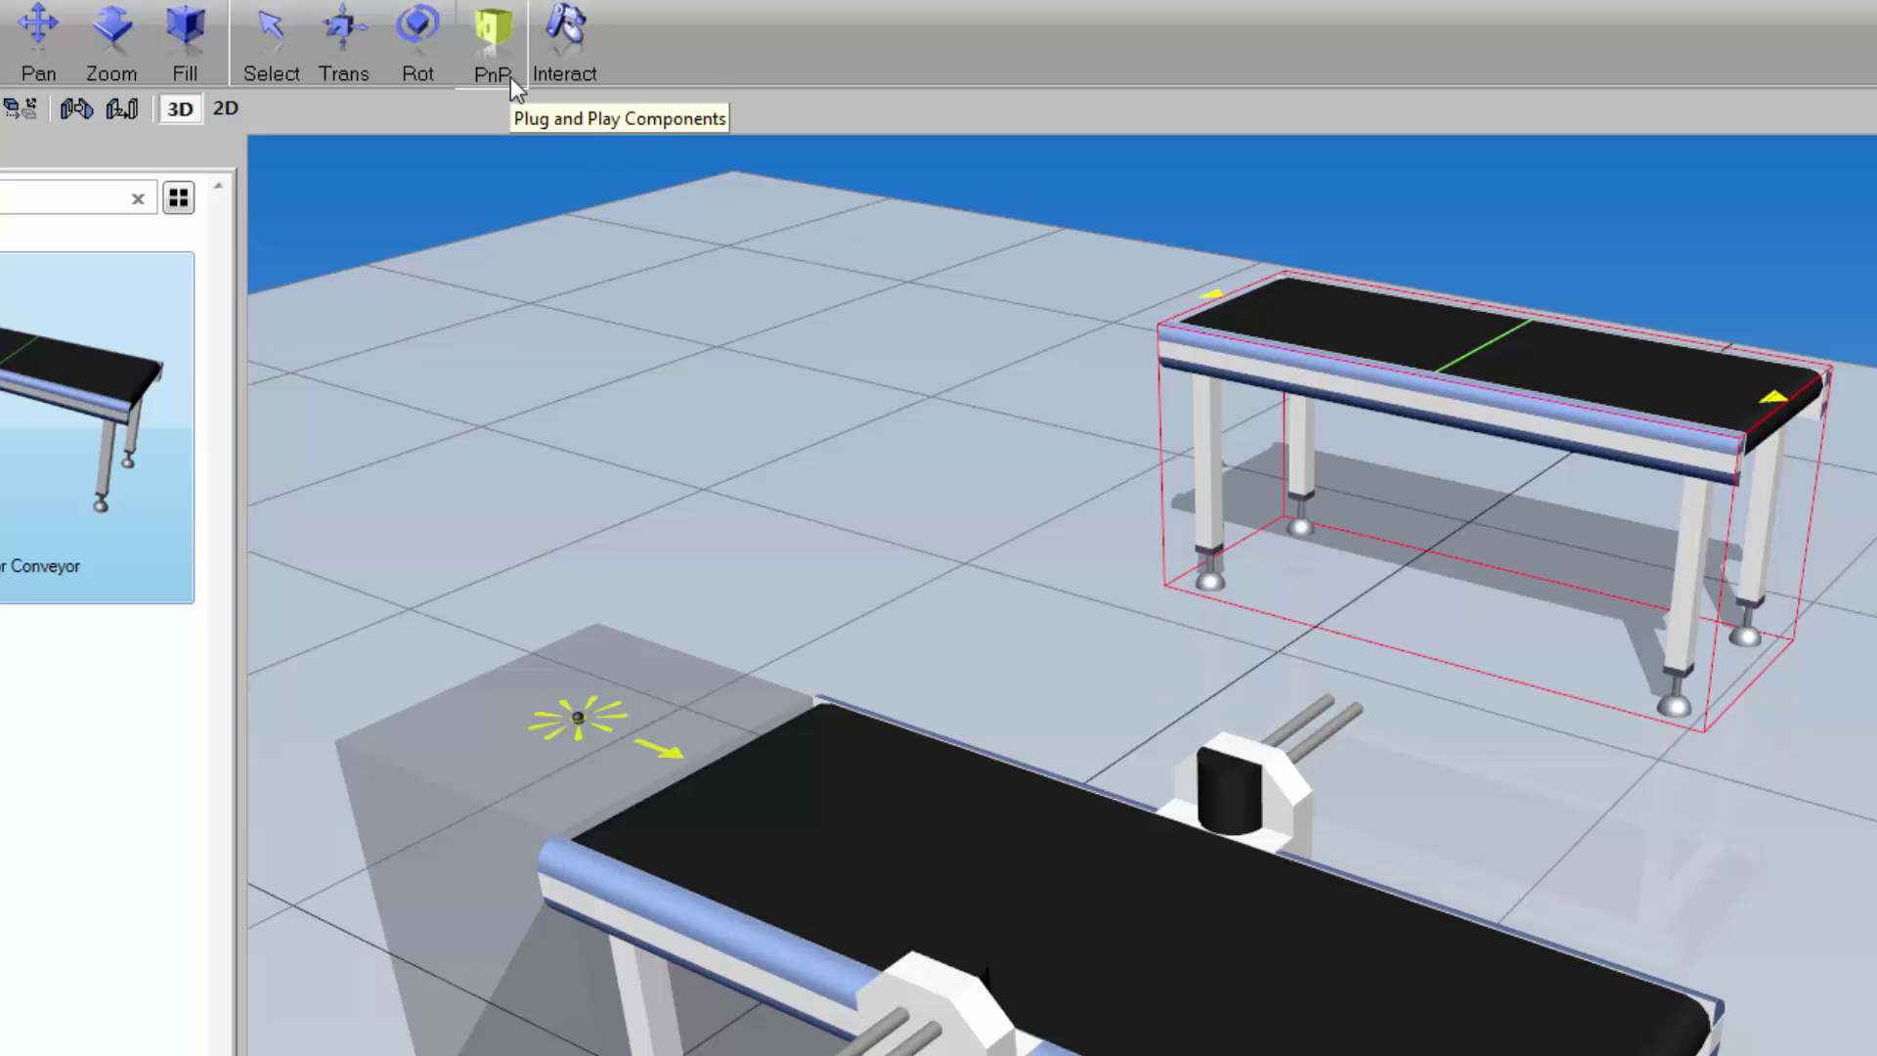
Step: Open the Sensor Conveyor's Connection Editor and select SensorBooleanSignal
click(123, 109)
drag(790, 443, 799, 184)
double_click(664, 239)
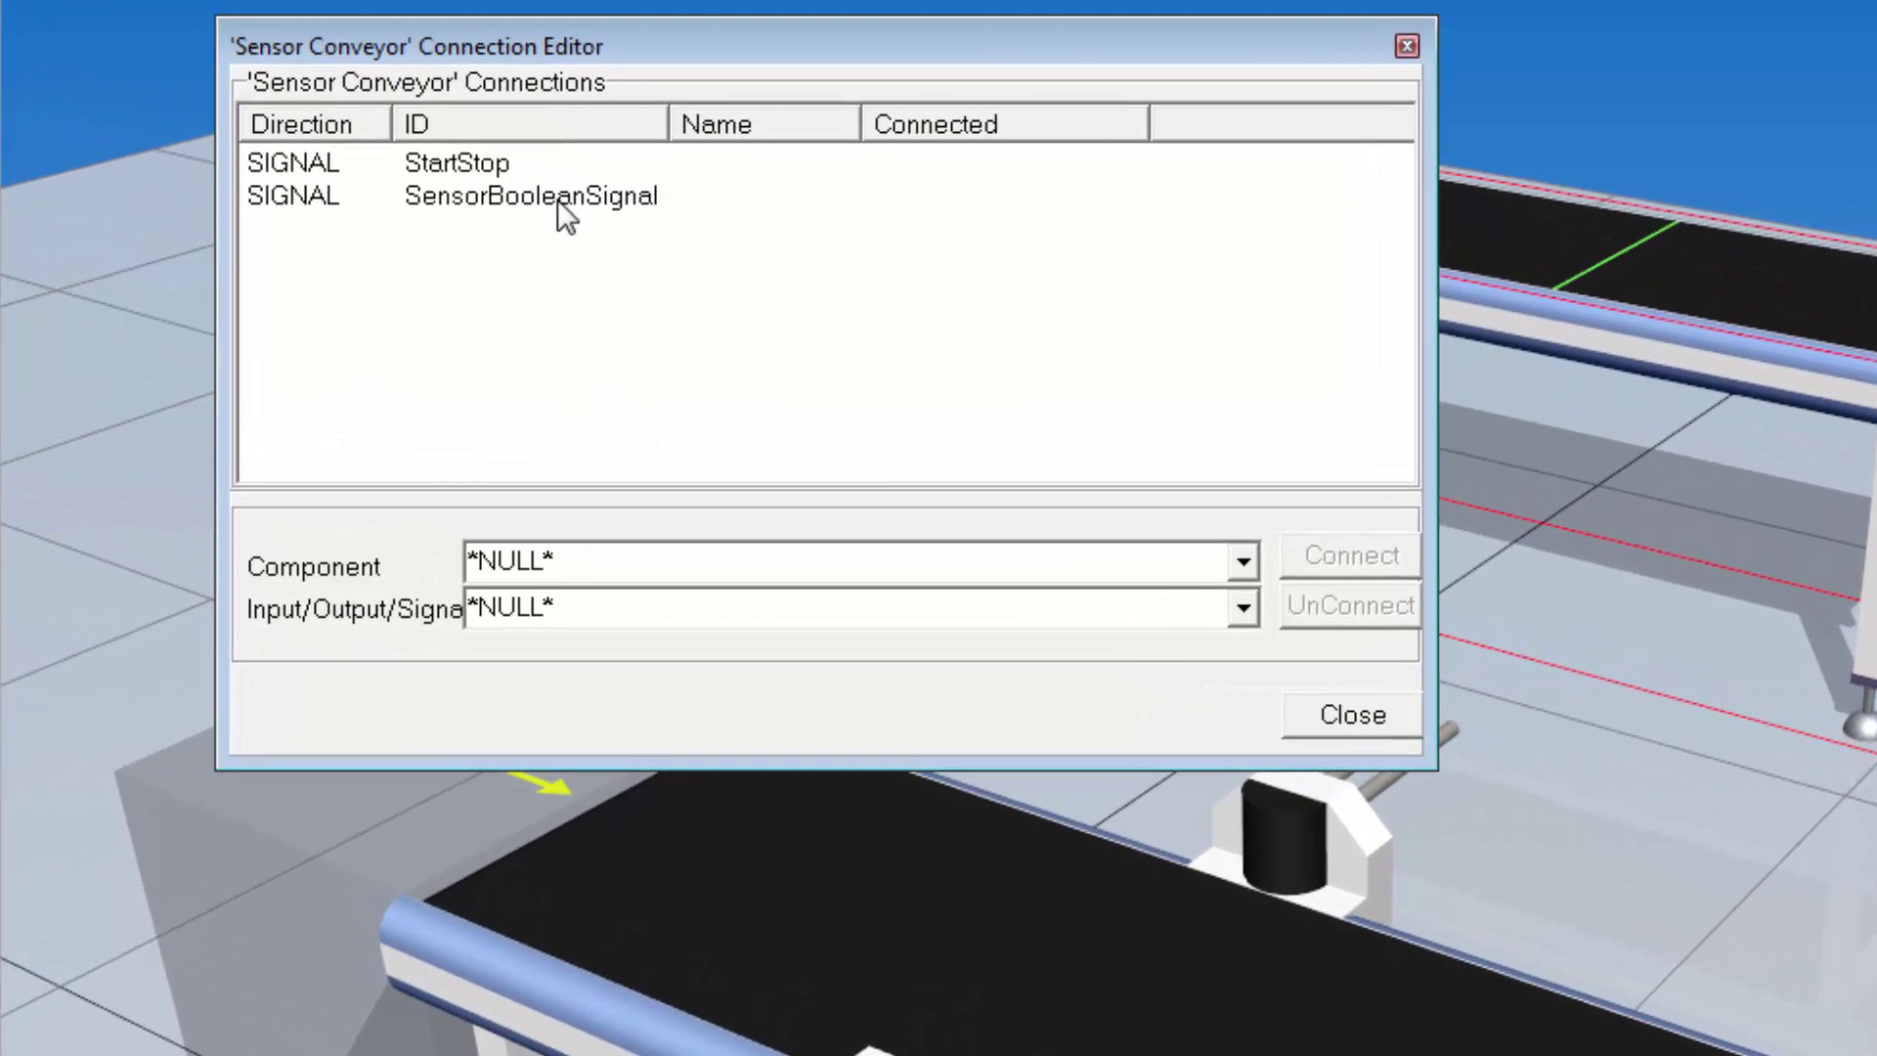
click(672, 302)
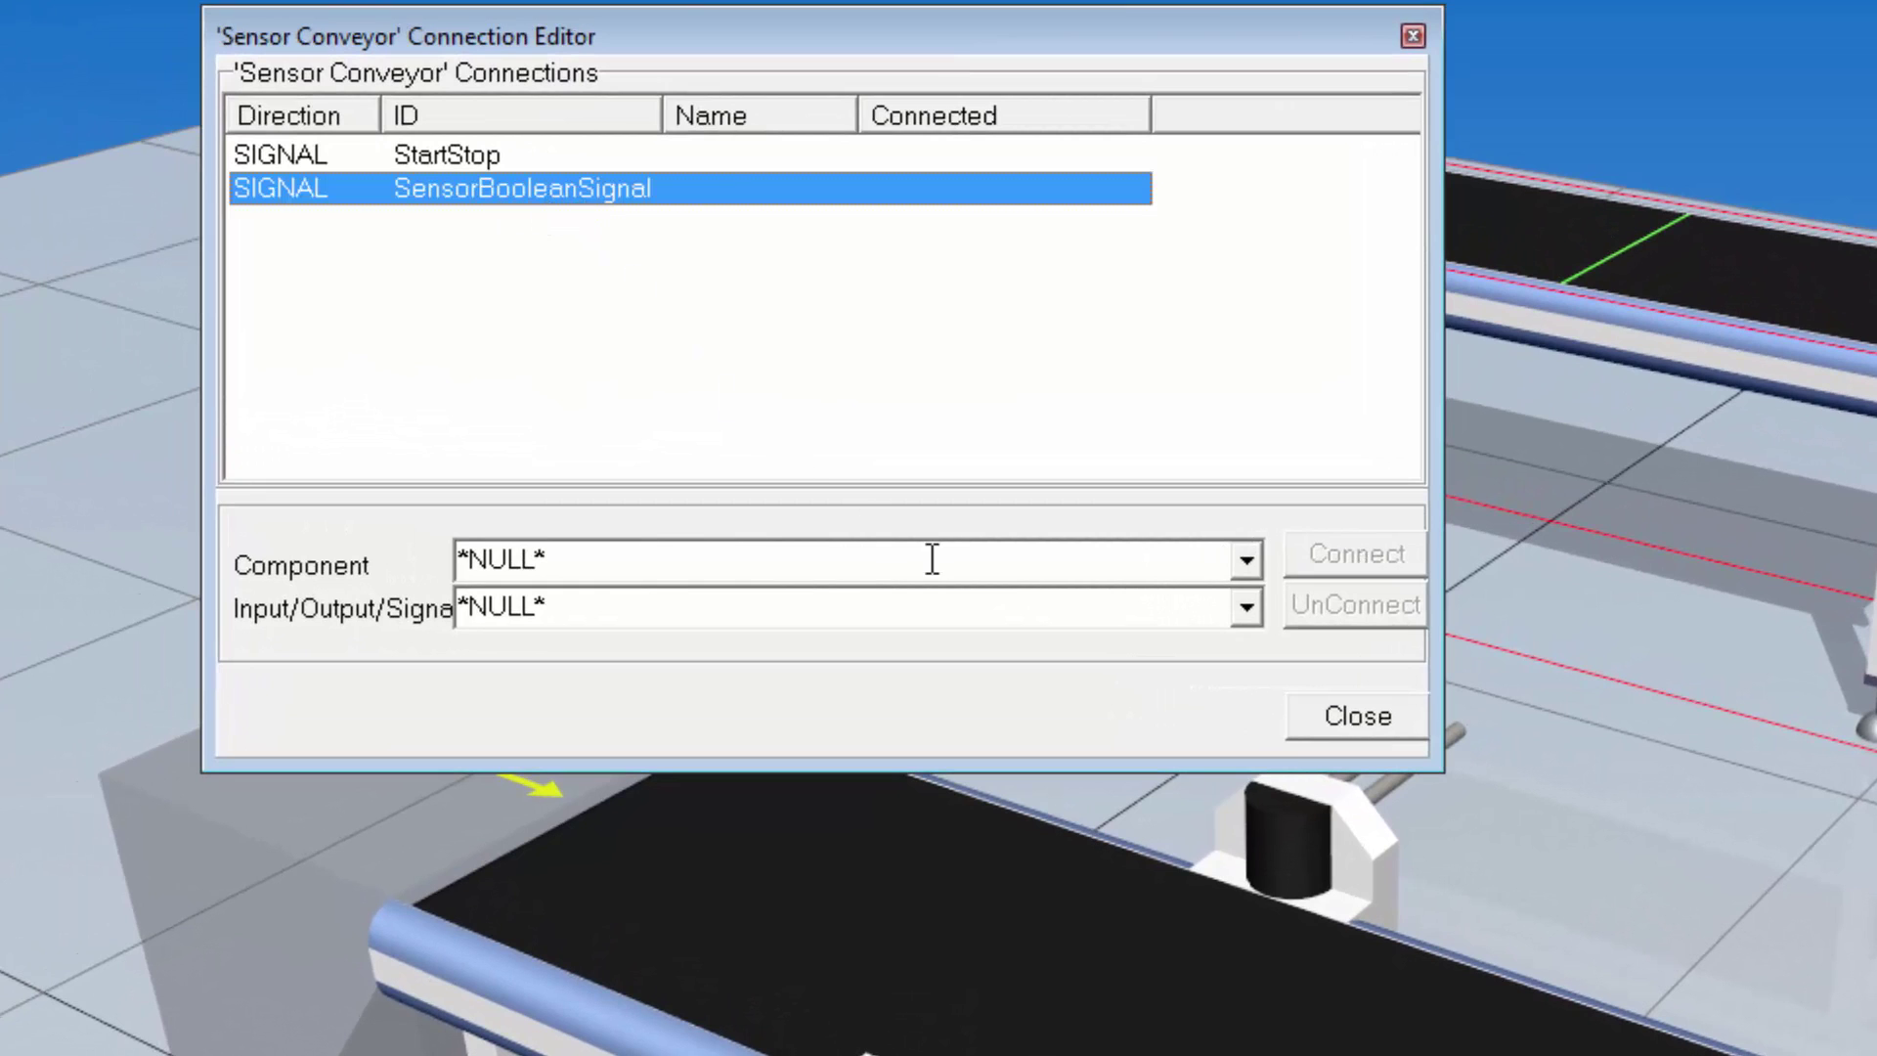
Step: Connect SensorBooleanSignal to BladderStopper's ReleaseSignal and verify the Connected column
click(1268, 847)
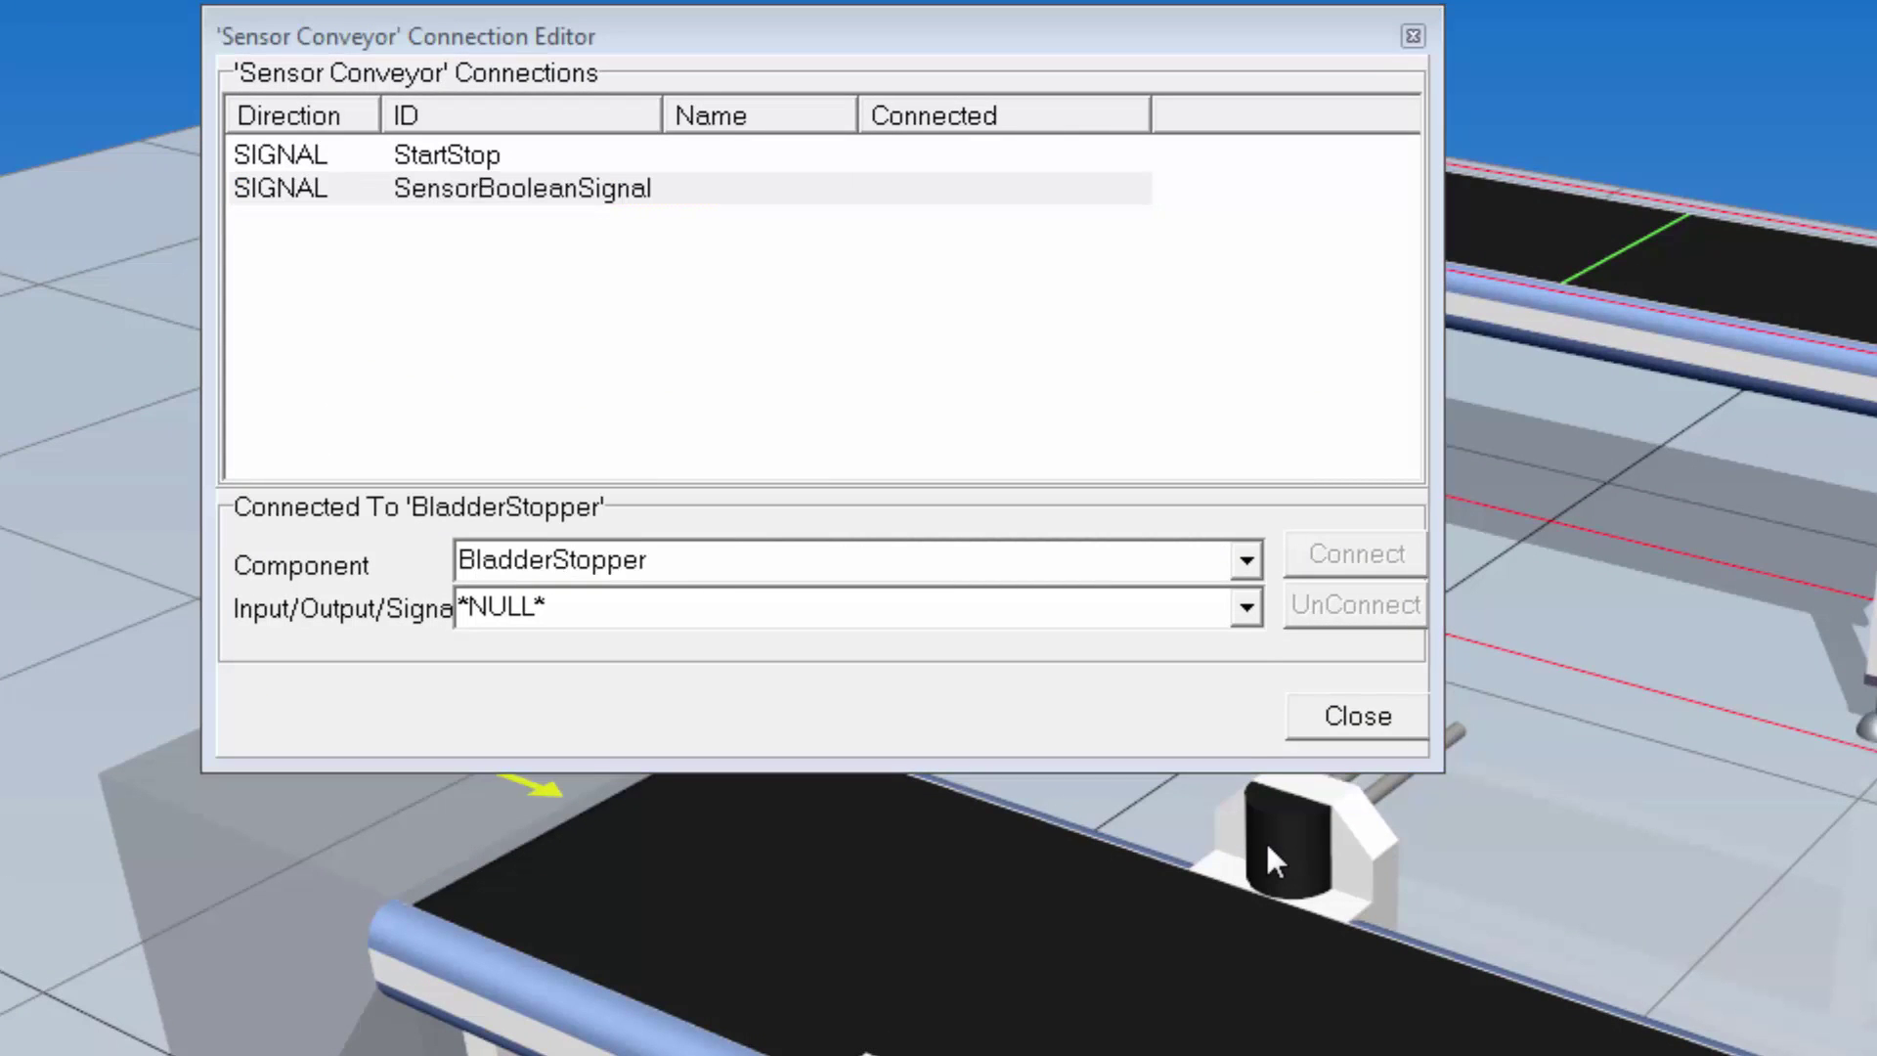
click(1245, 557)
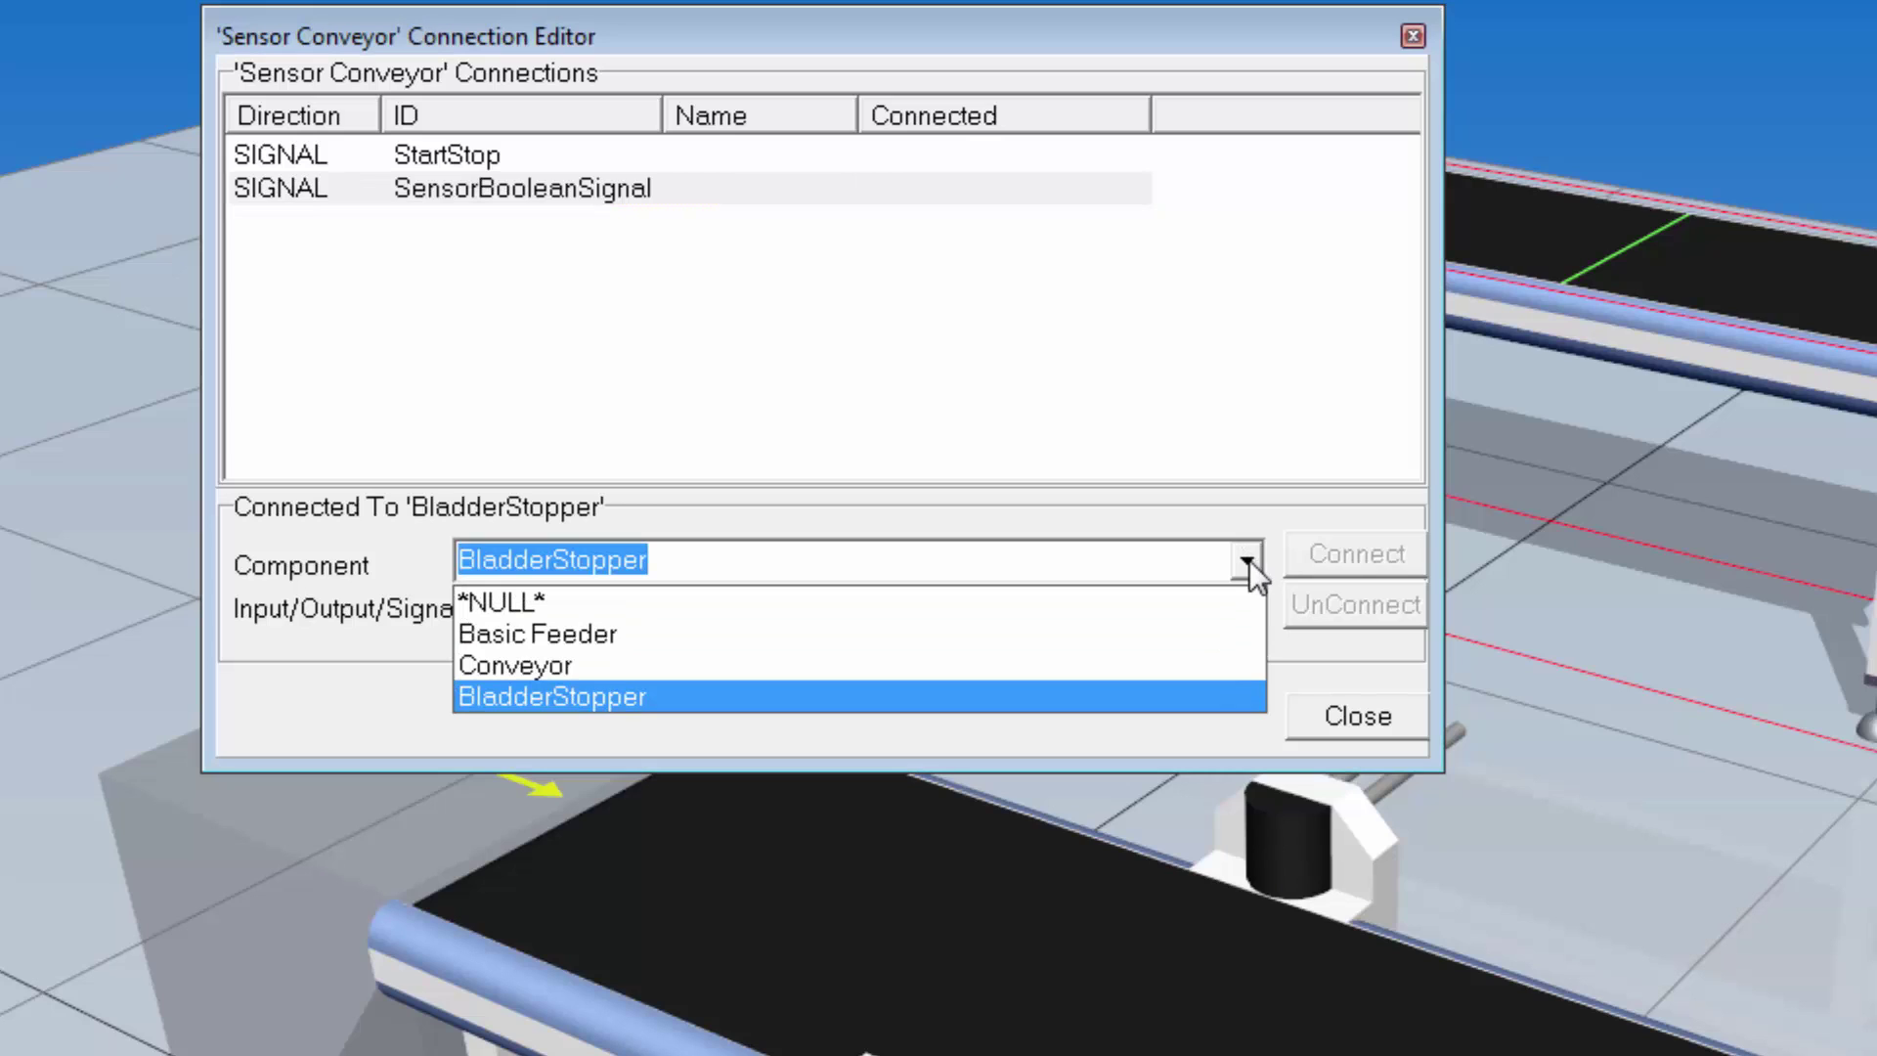
click(1247, 560)
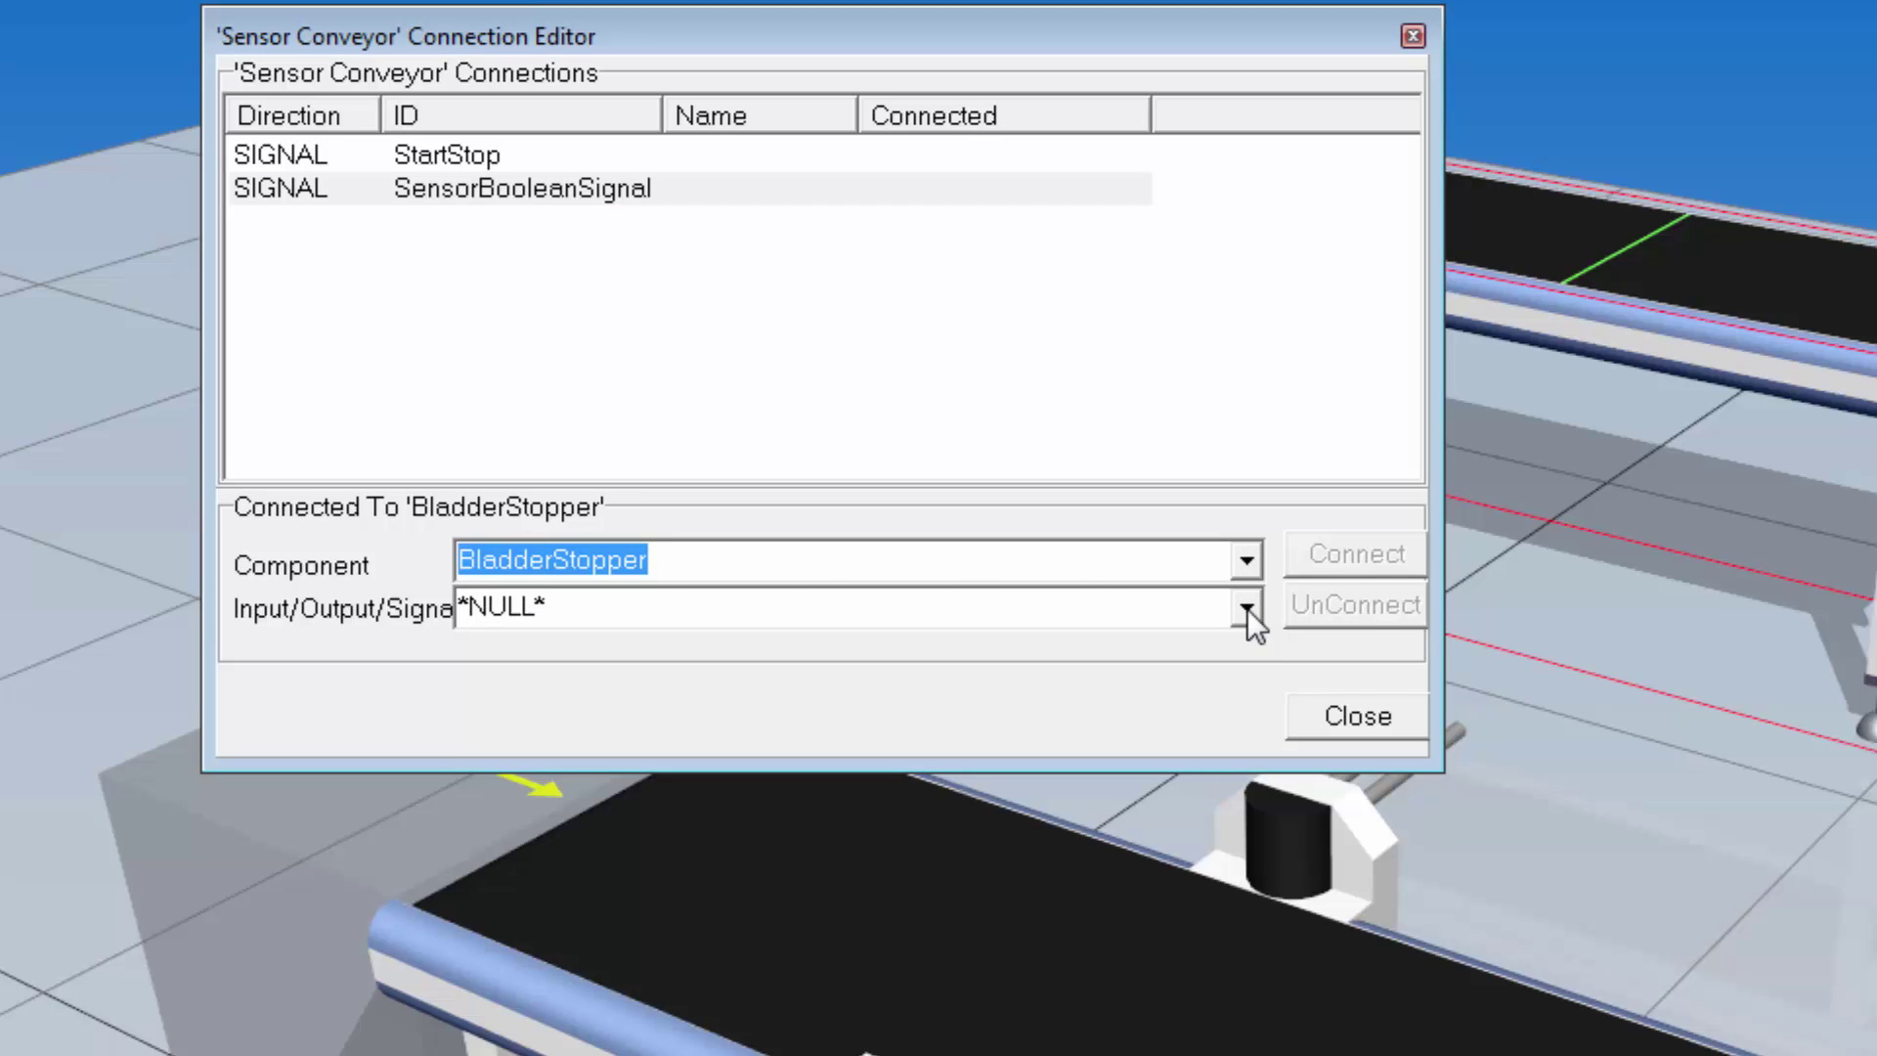
click(1248, 608)
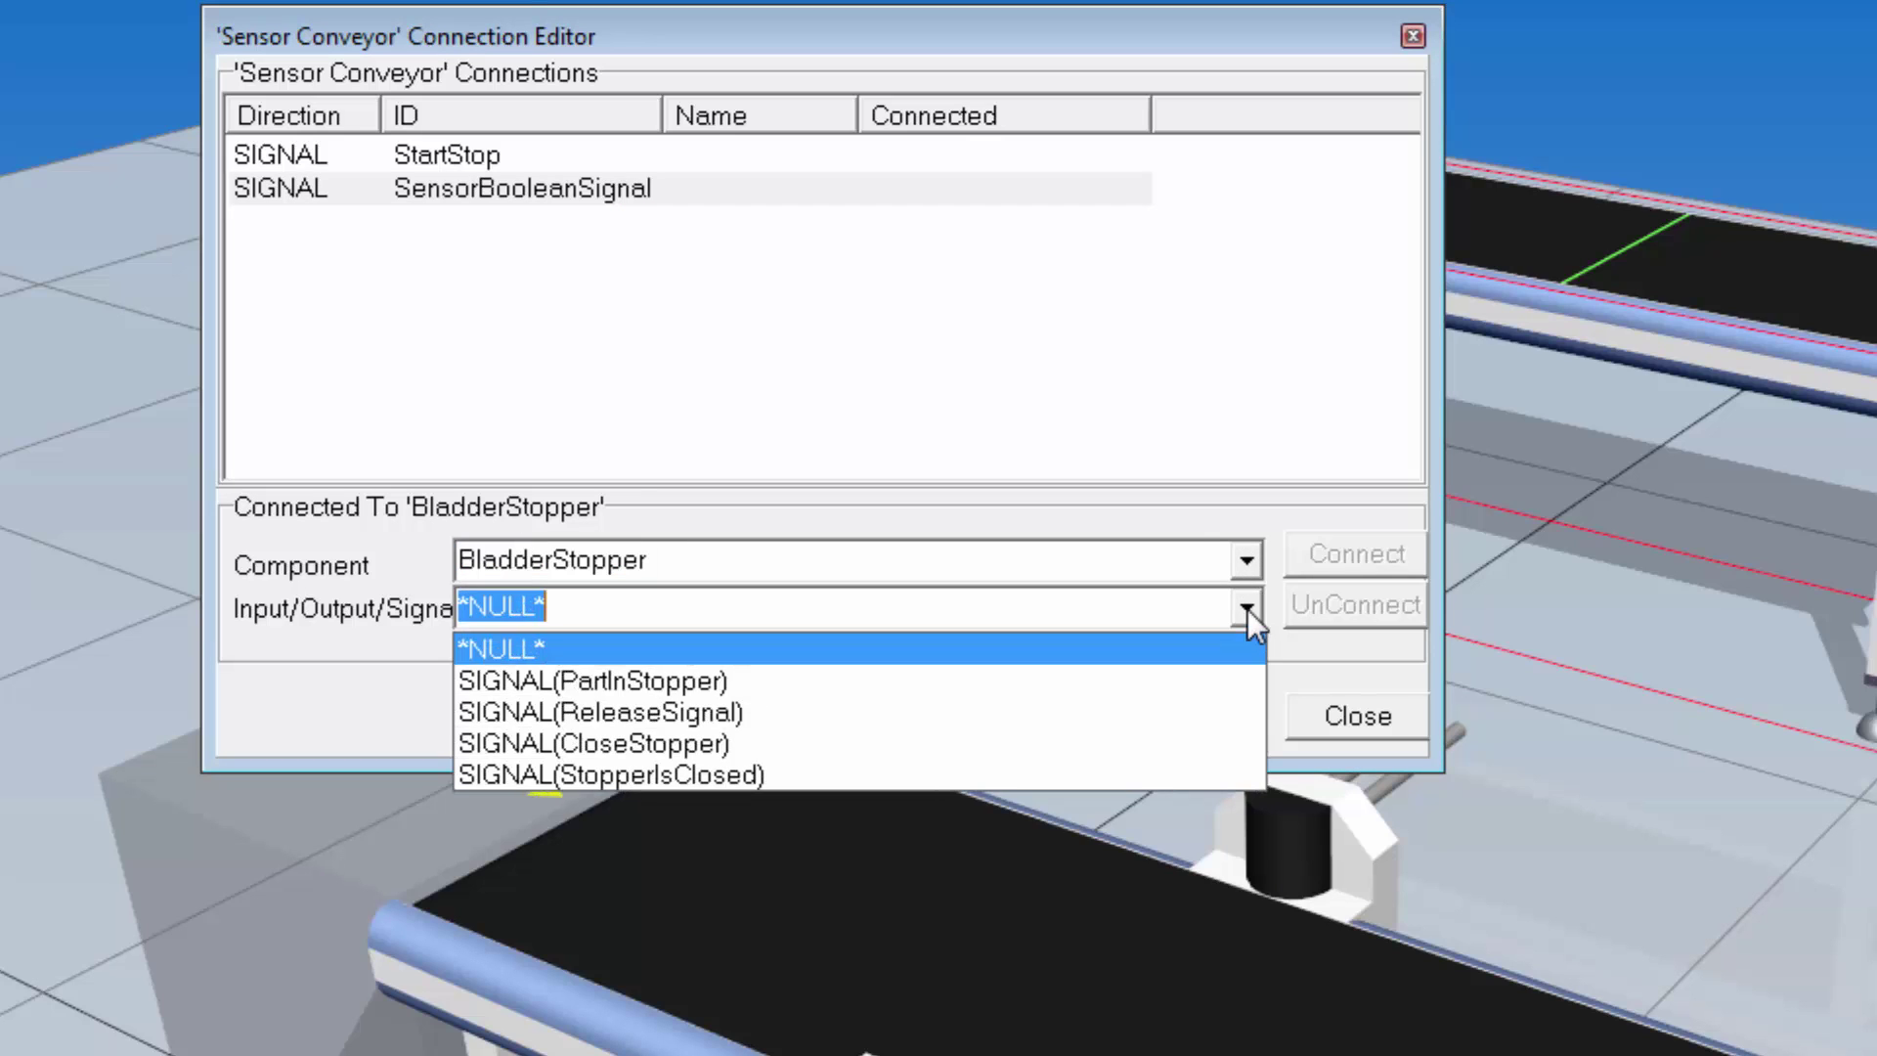
click(1062, 711)
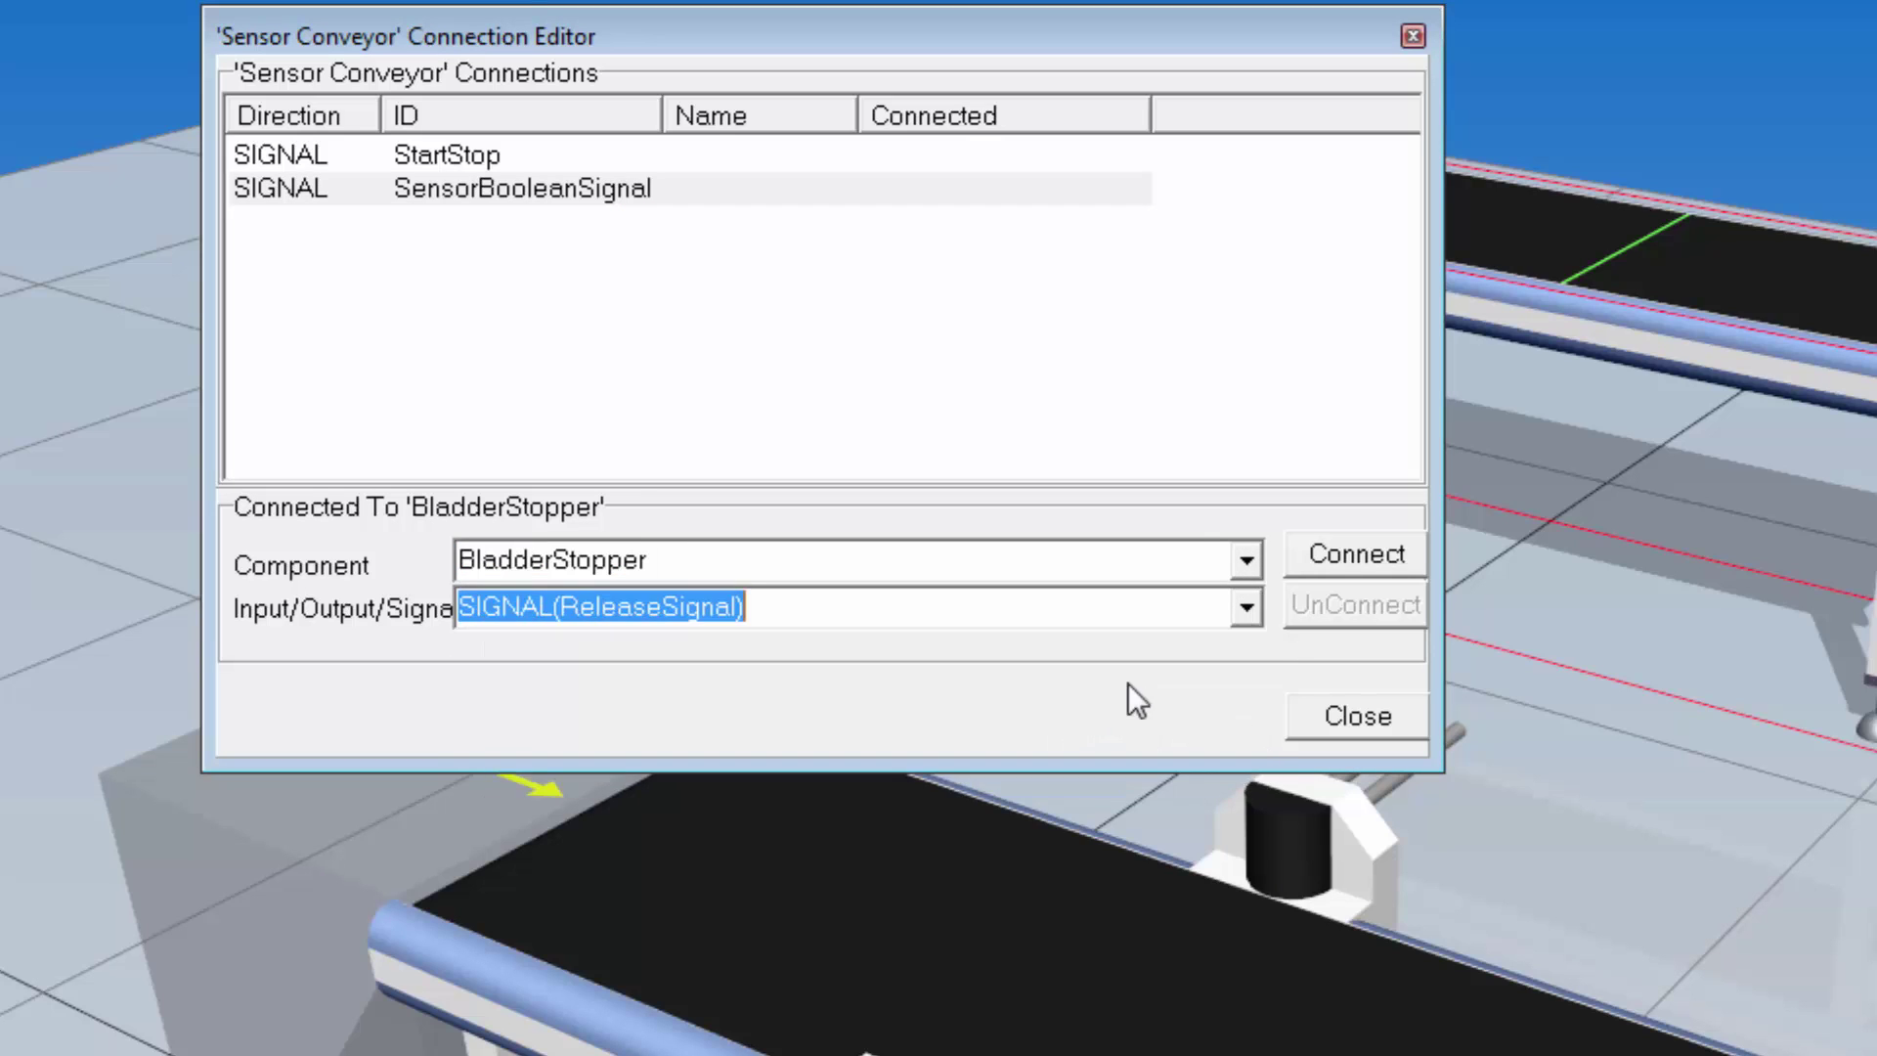
click(1304, 550)
click(1146, 109)
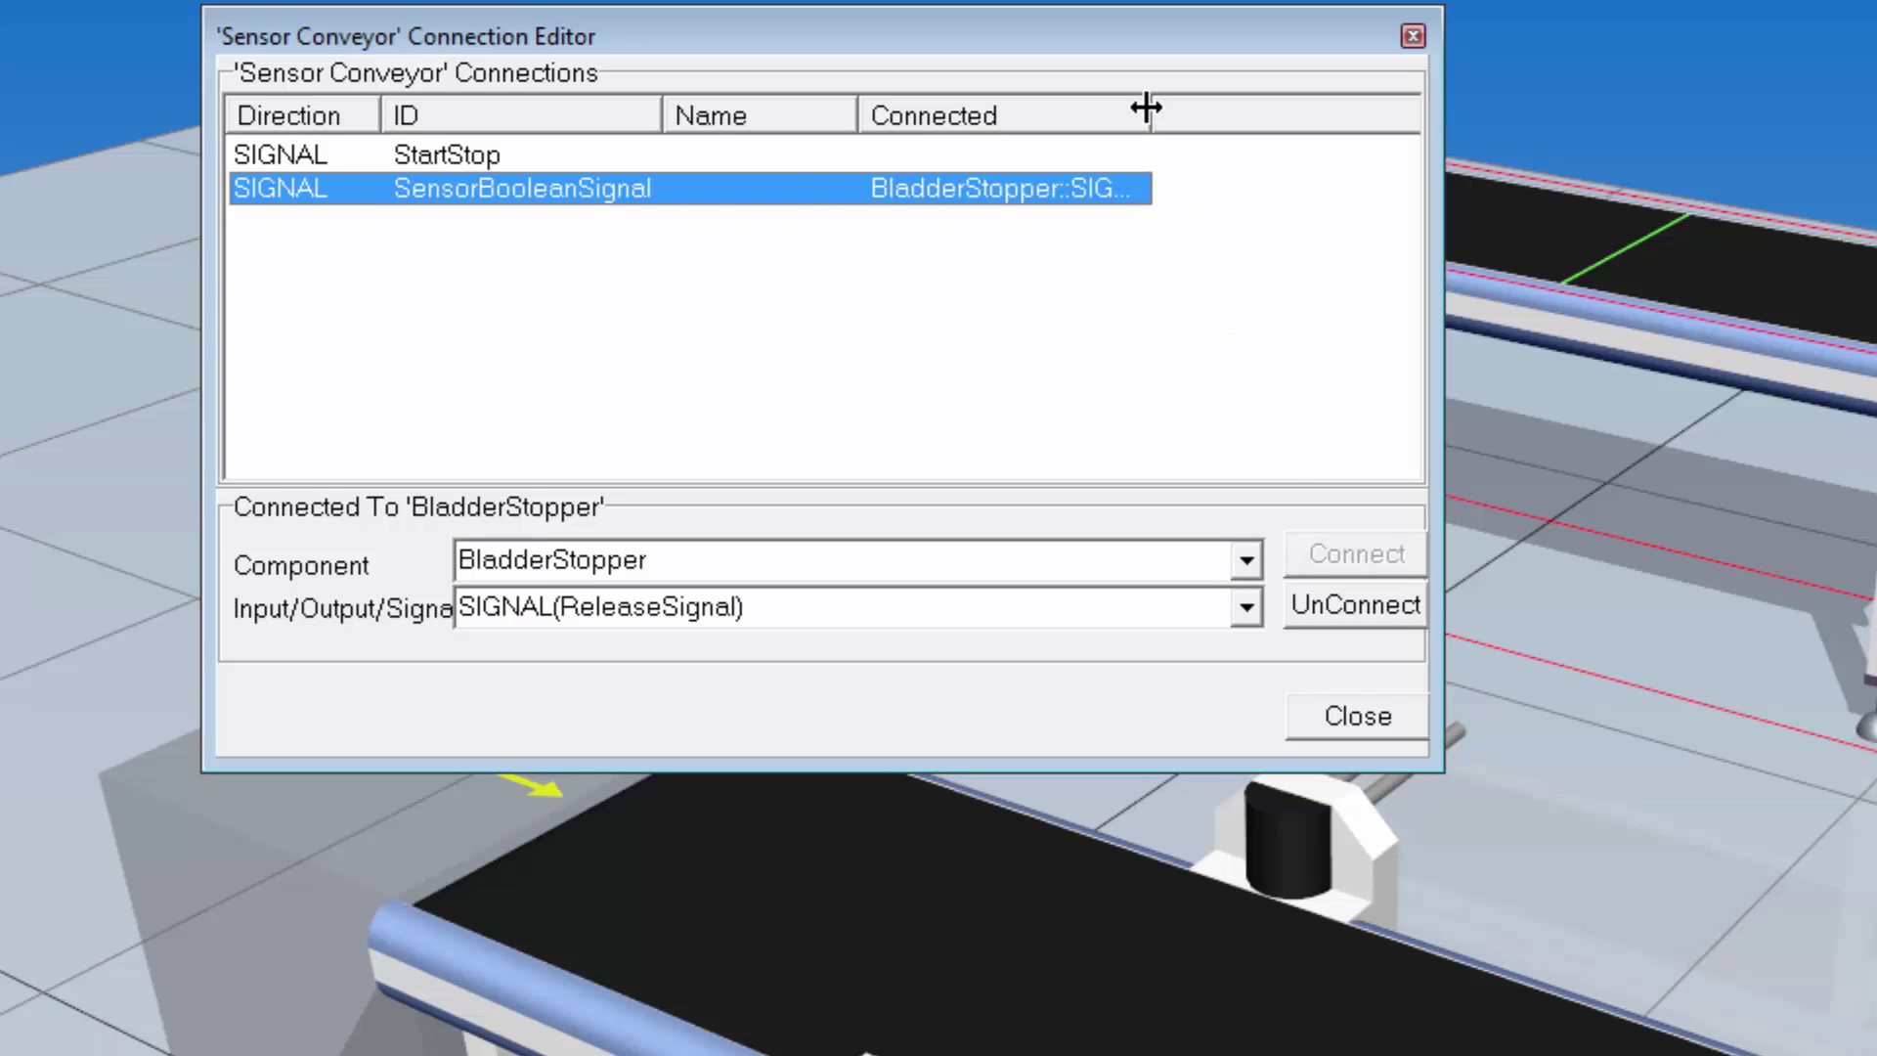
double_click(1146, 109)
drag(1194, 49, 1043, 80)
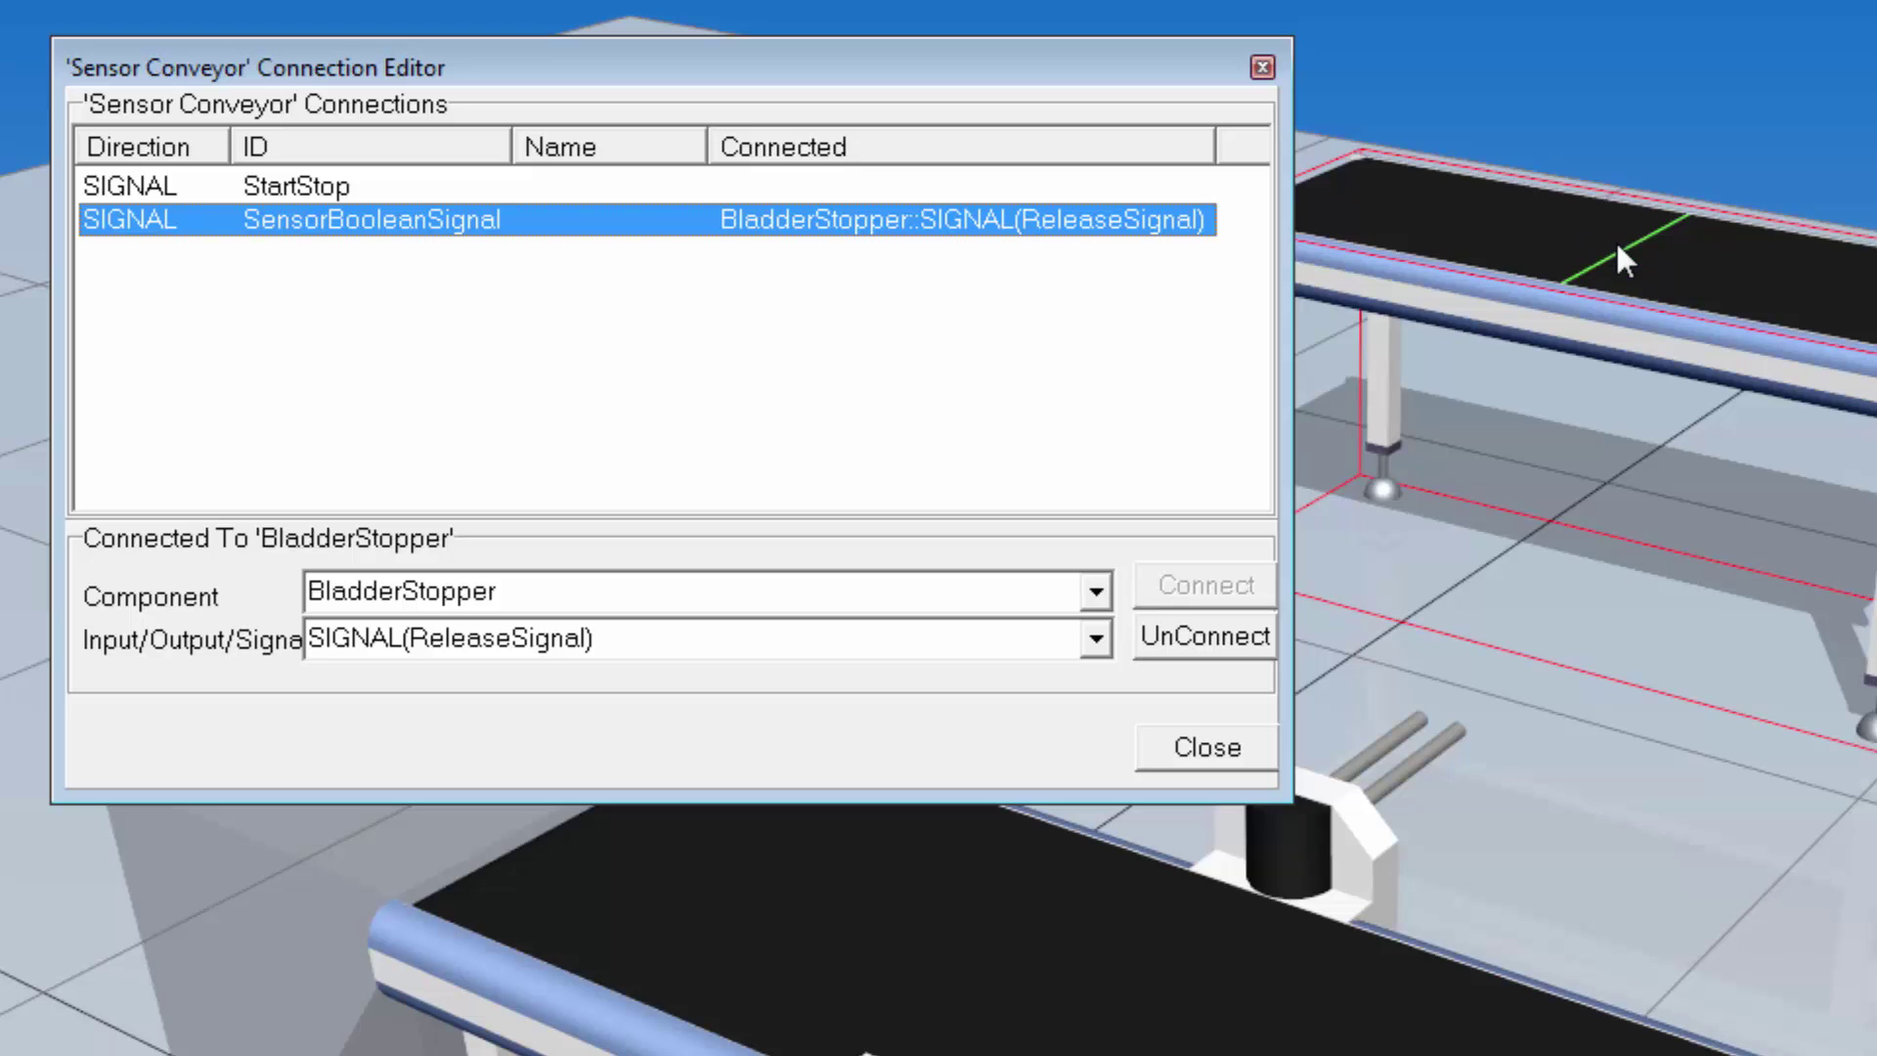
Step: Close the Connection Editor and copy the Basic Feeder
click(1206, 749)
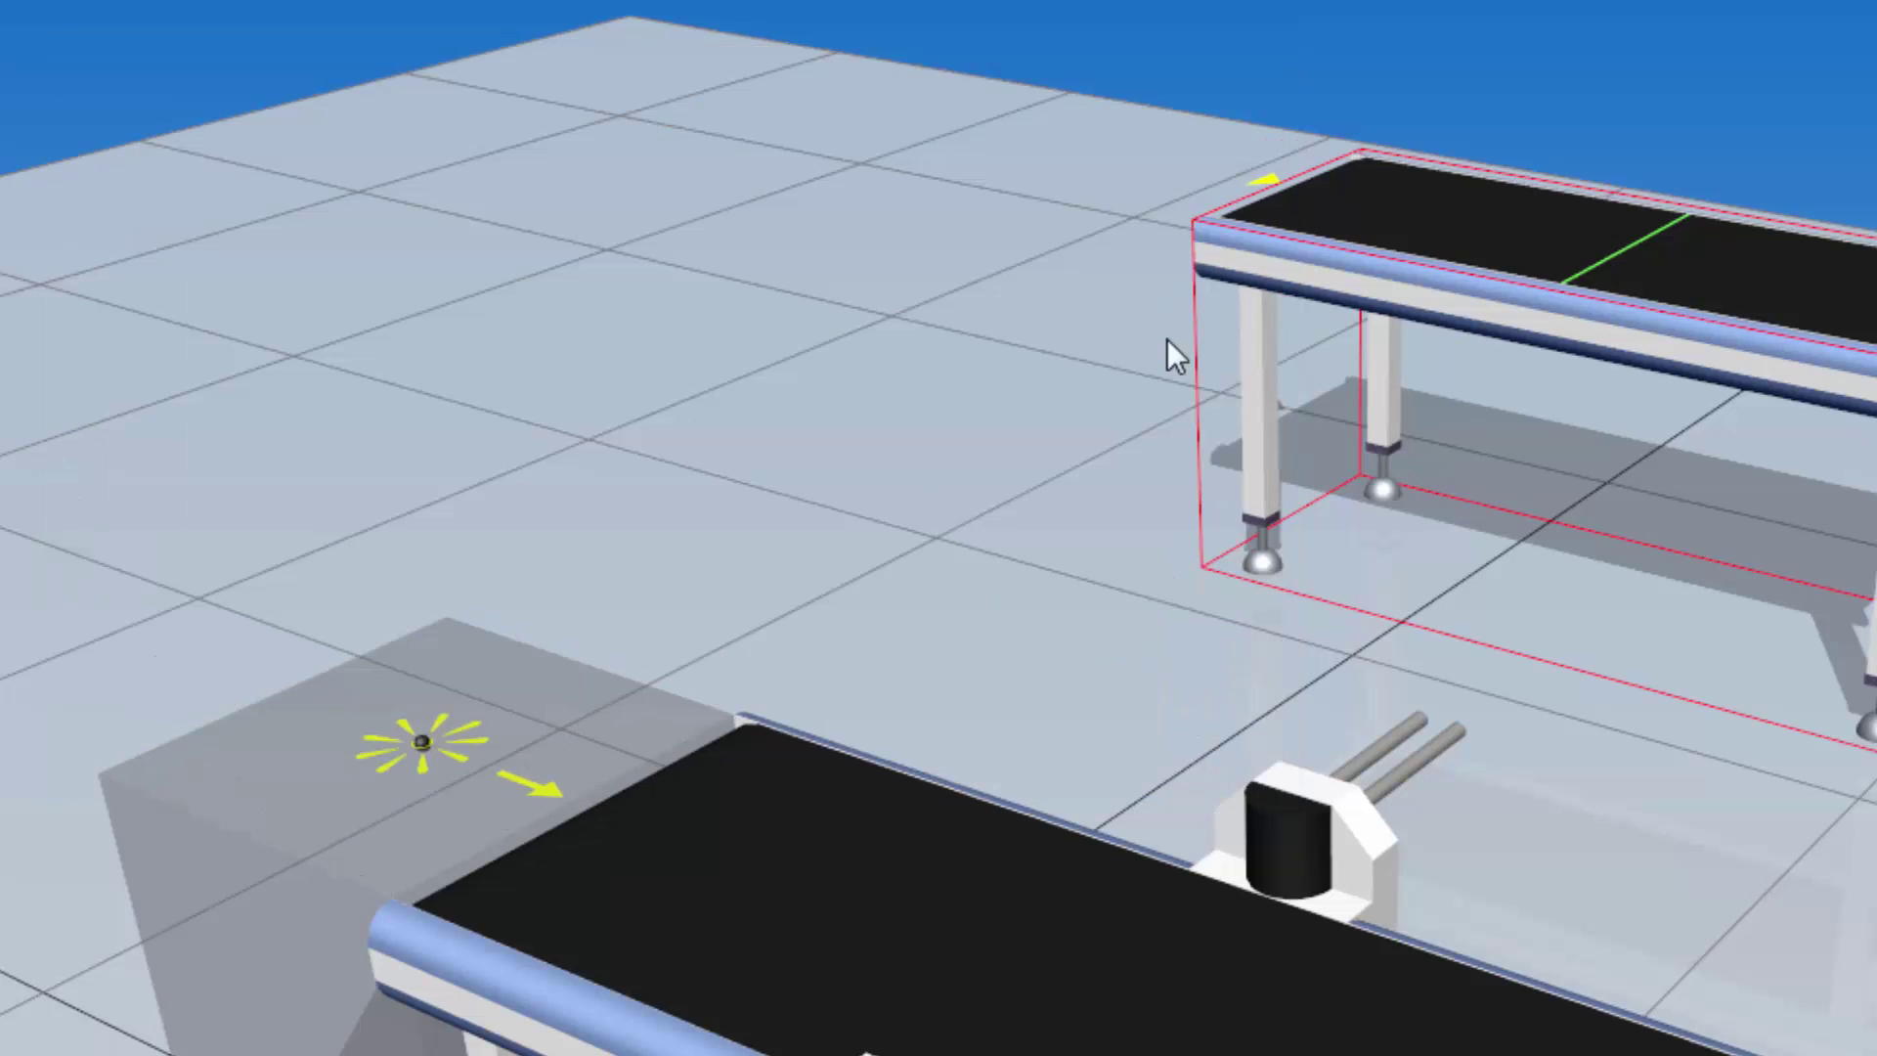
right_click(528, 706)
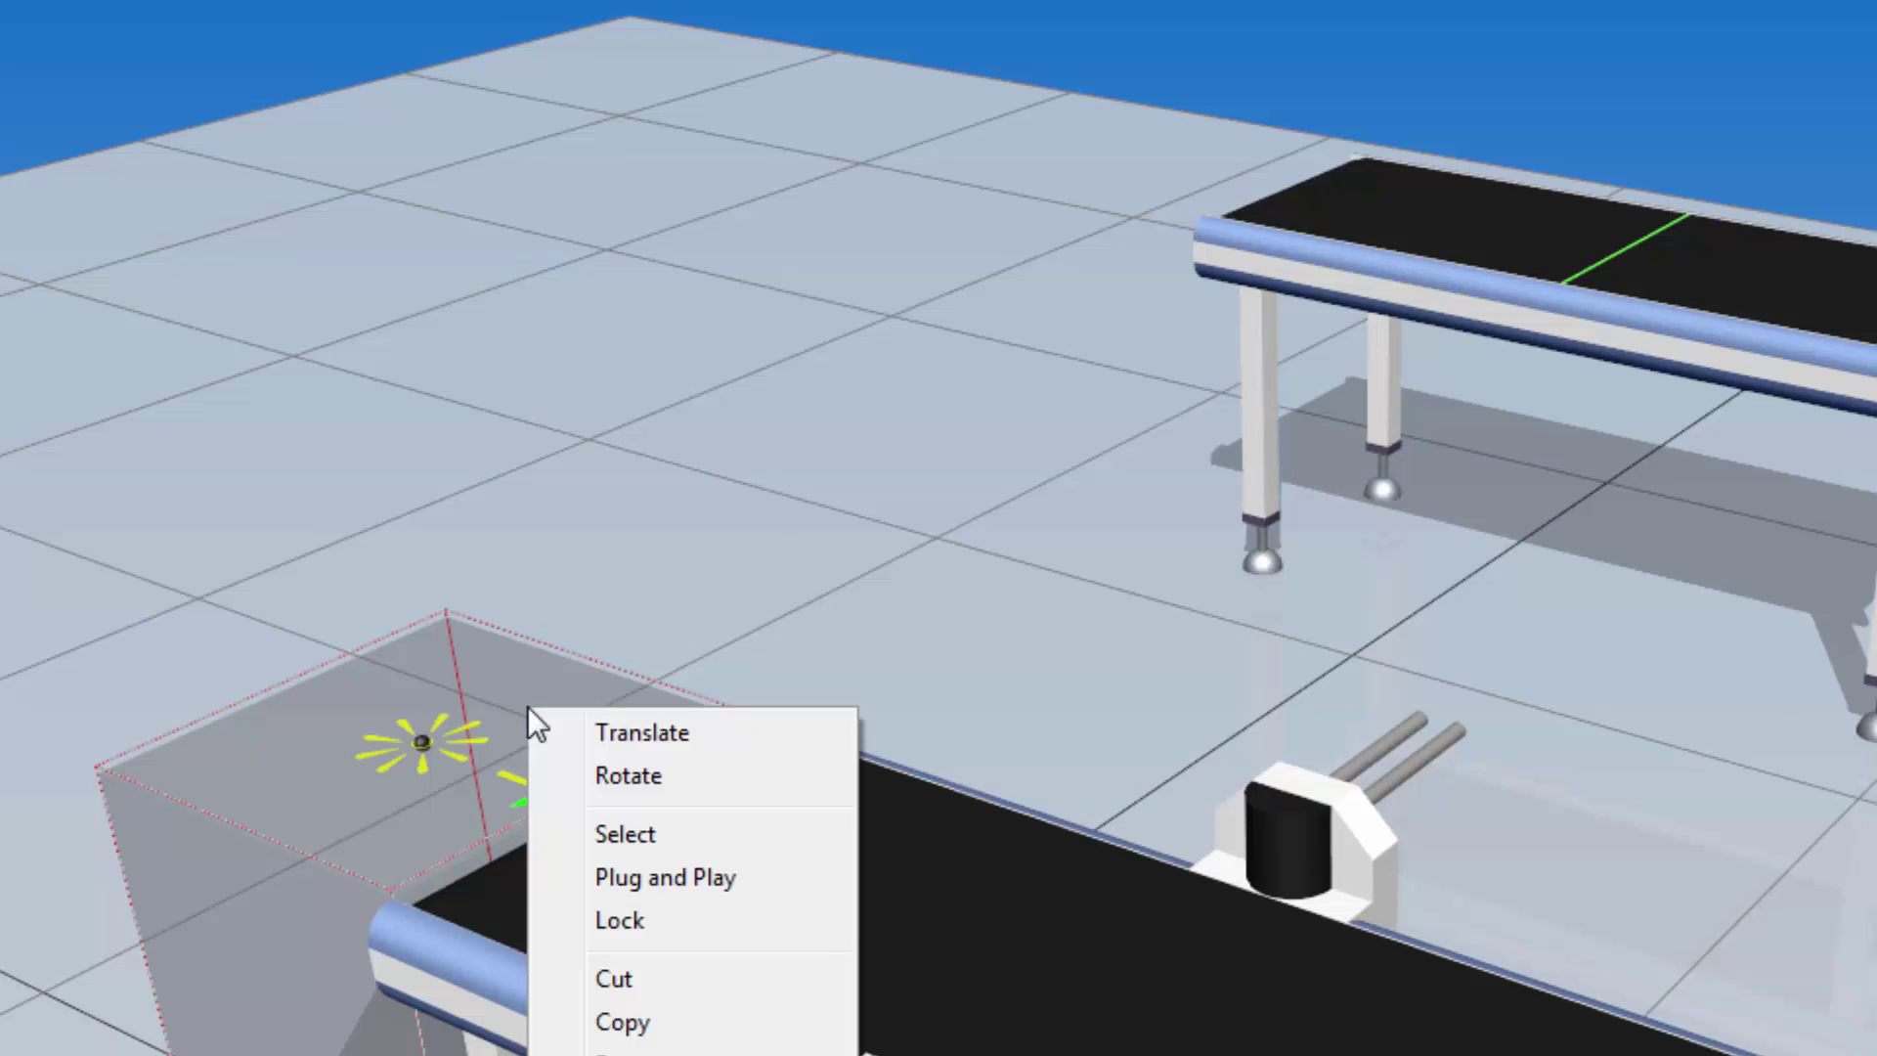
click(550, 1023)
Step: Paste the feeder copy and attach it to the Sensor Conveyor's input end
right_click(647, 402)
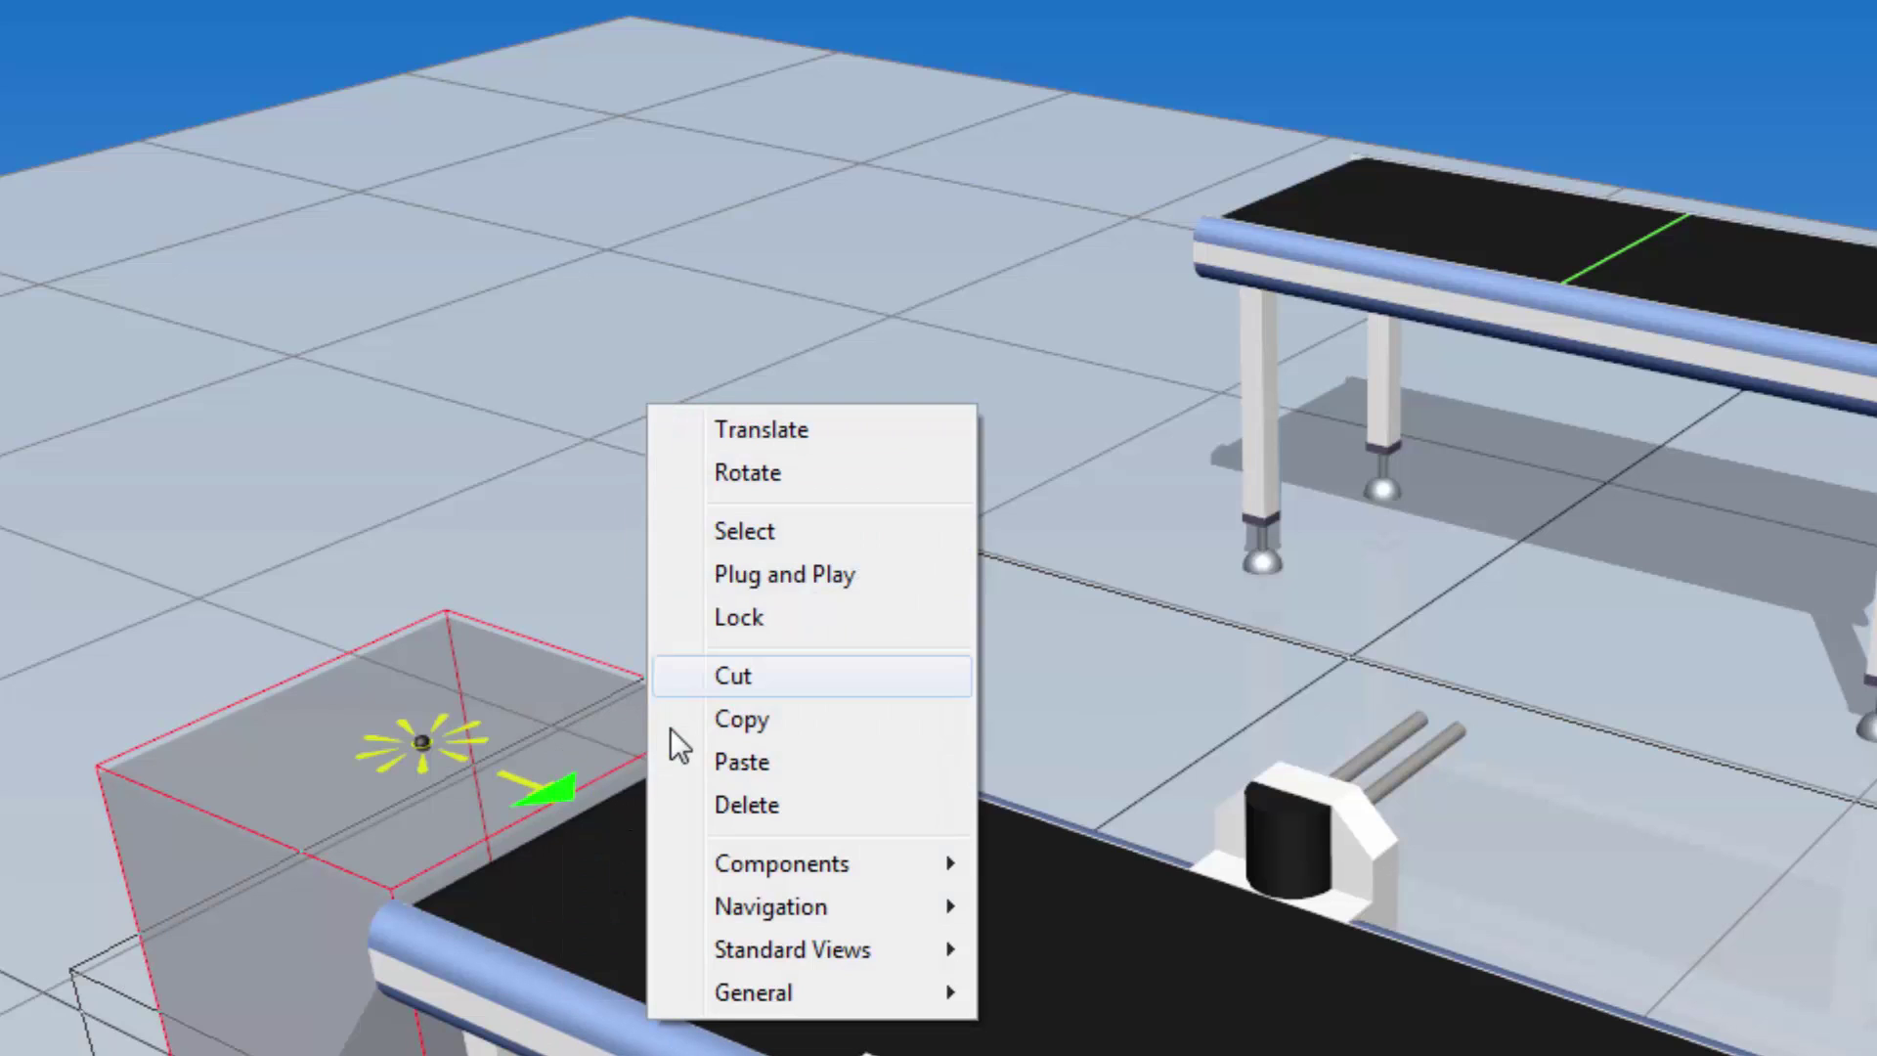
click(683, 763)
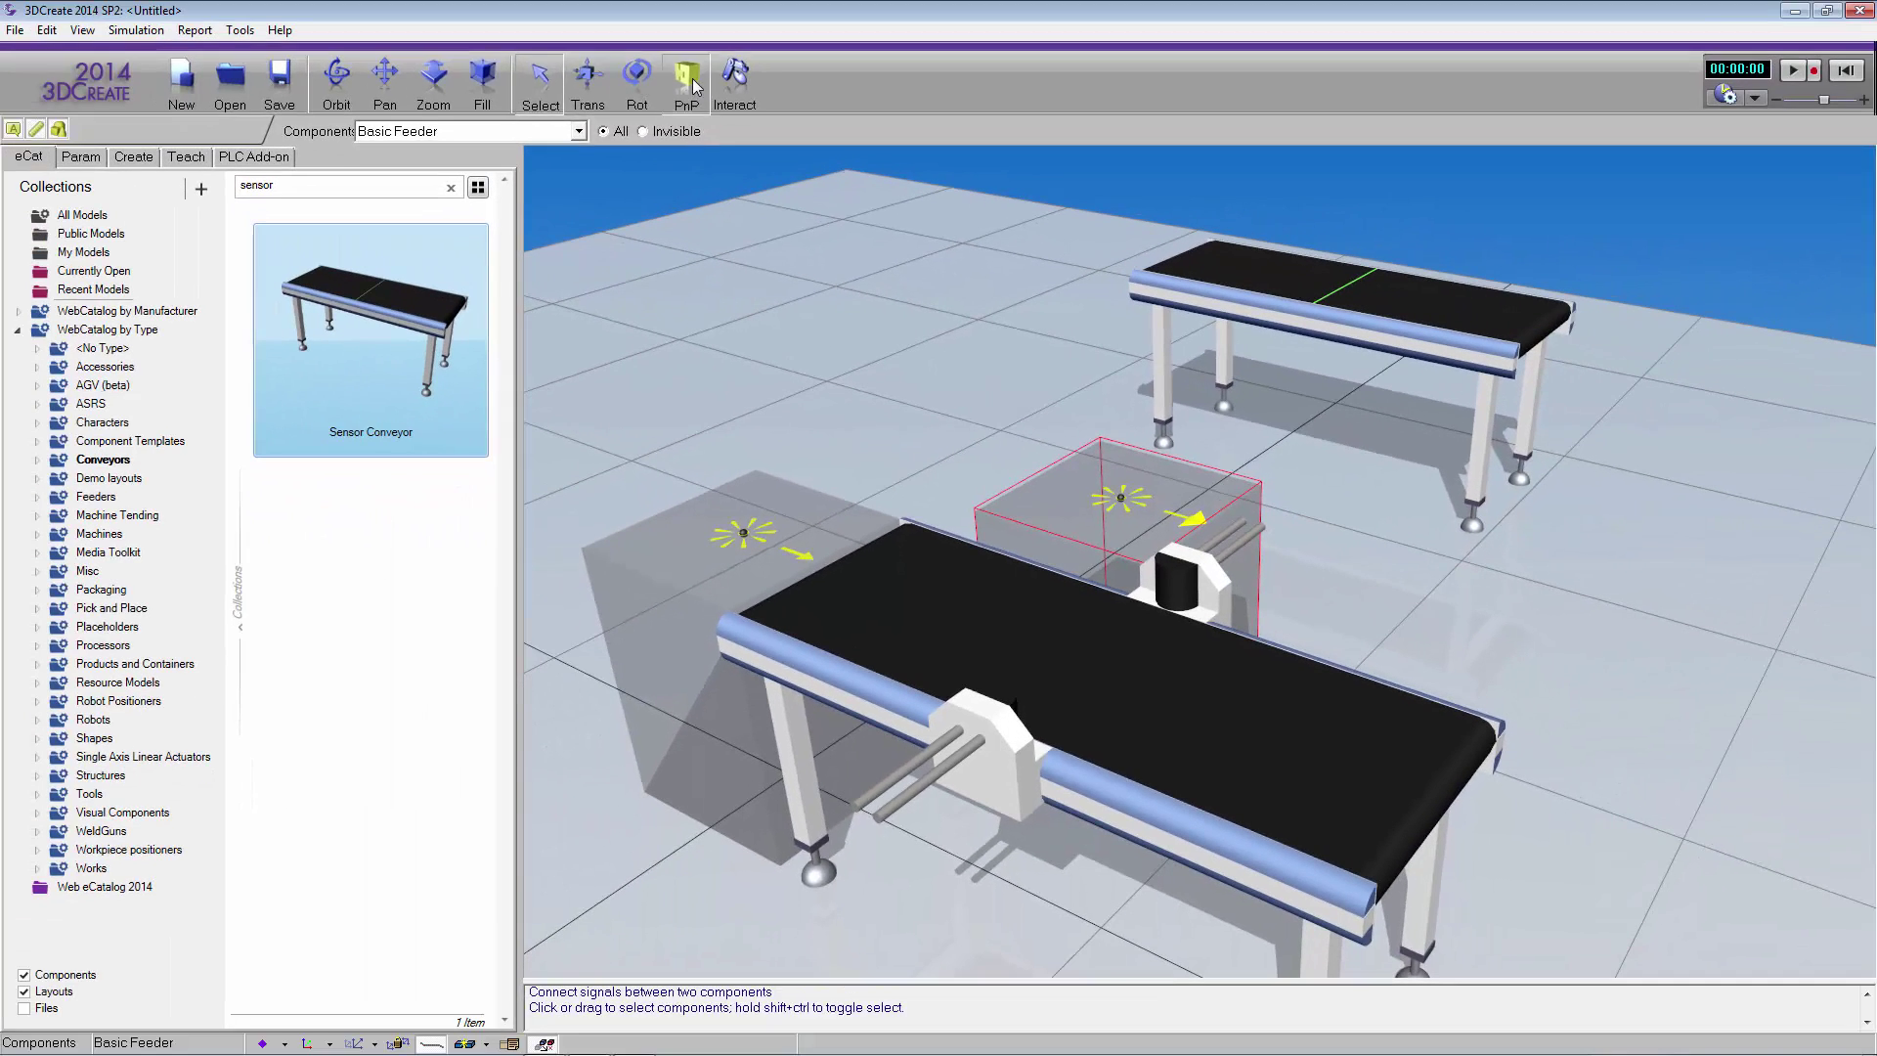
drag(1067, 524, 1087, 301)
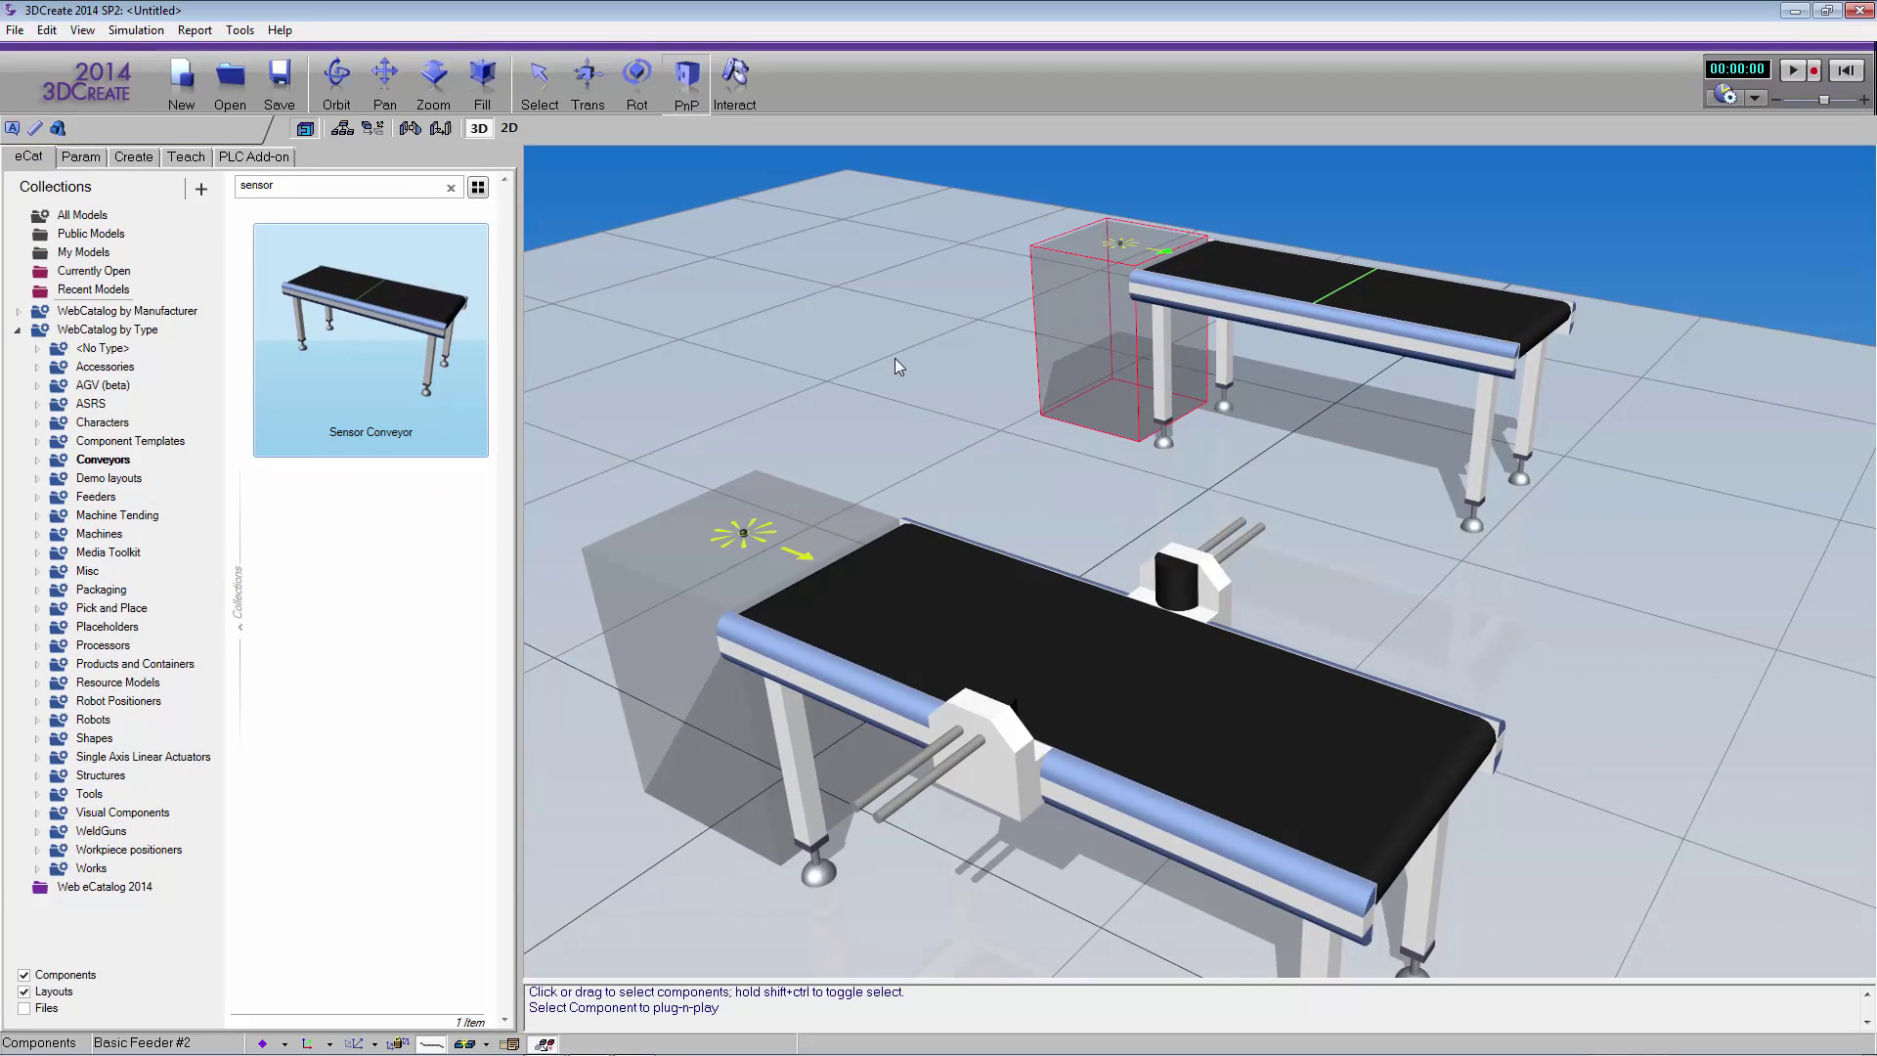
right_drag(896, 364, 896, 368)
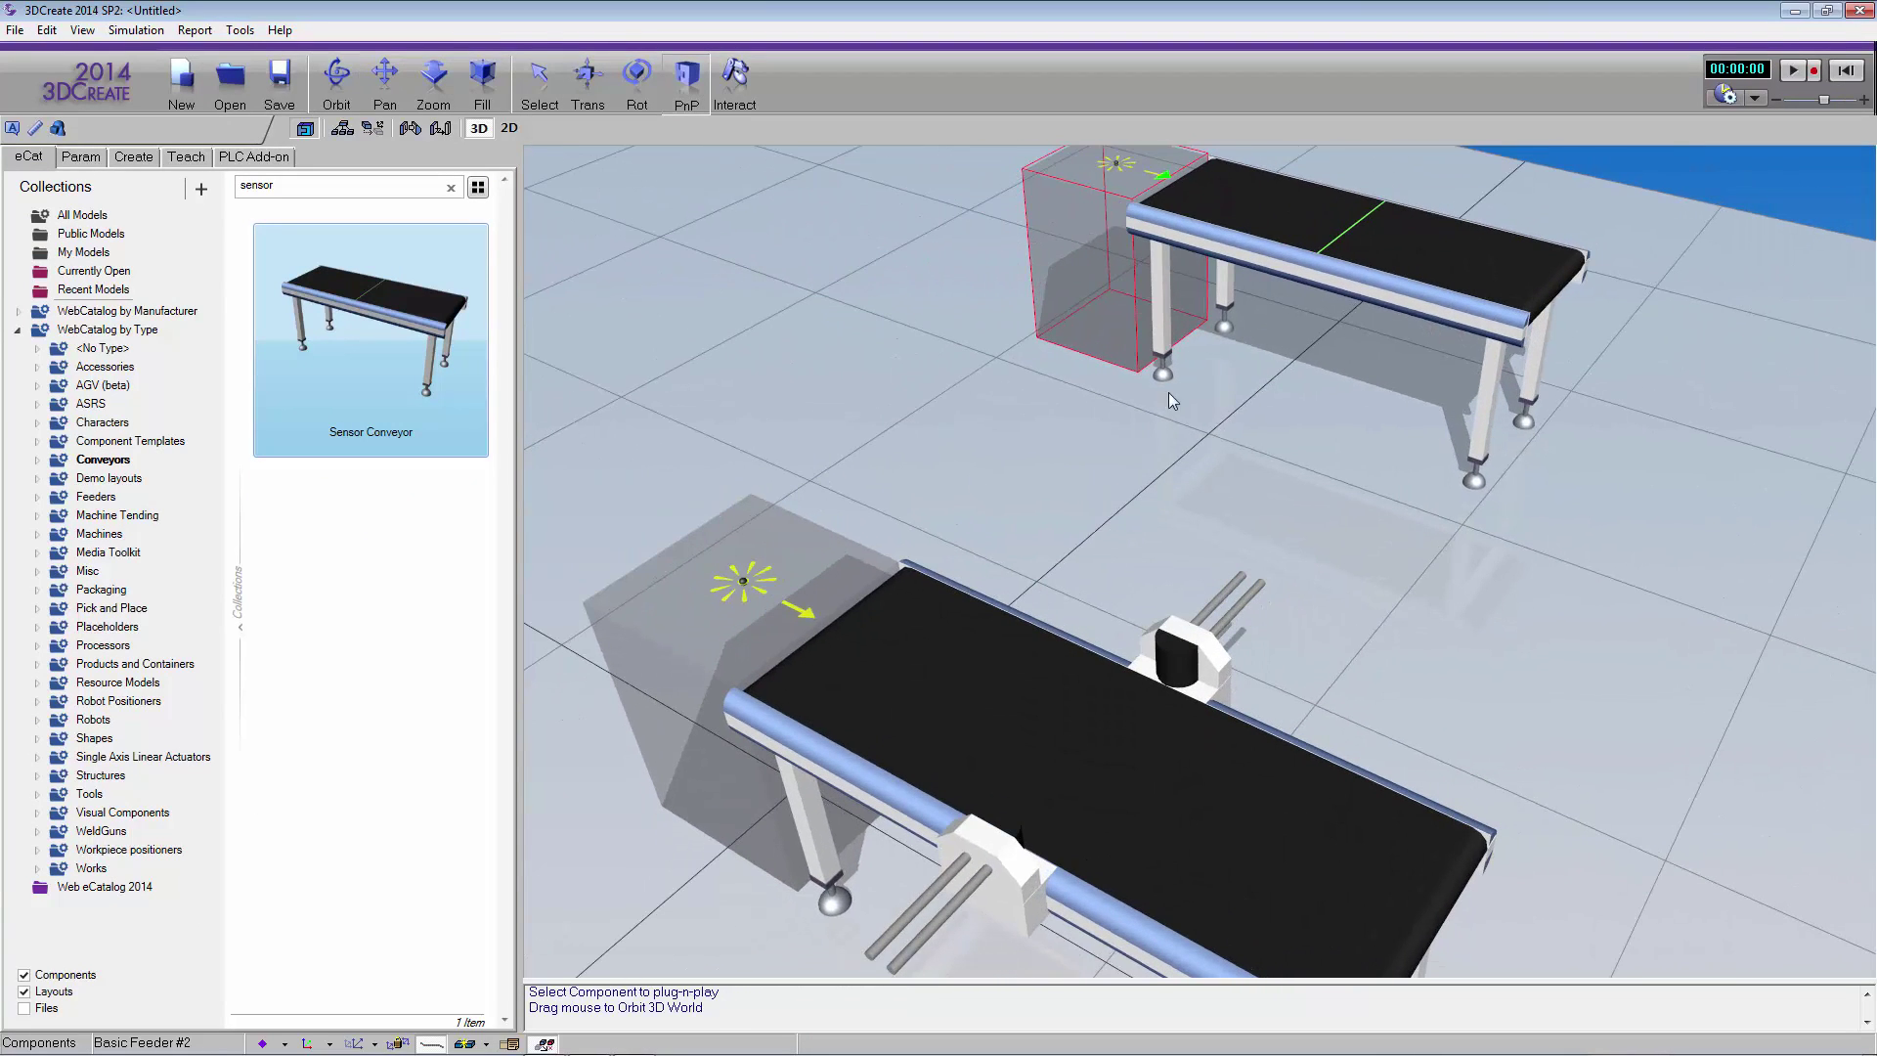
Step: Set the Sensor Conveyor's ConveyorSpeed to 150 and start the simulation
click(1259, 229)
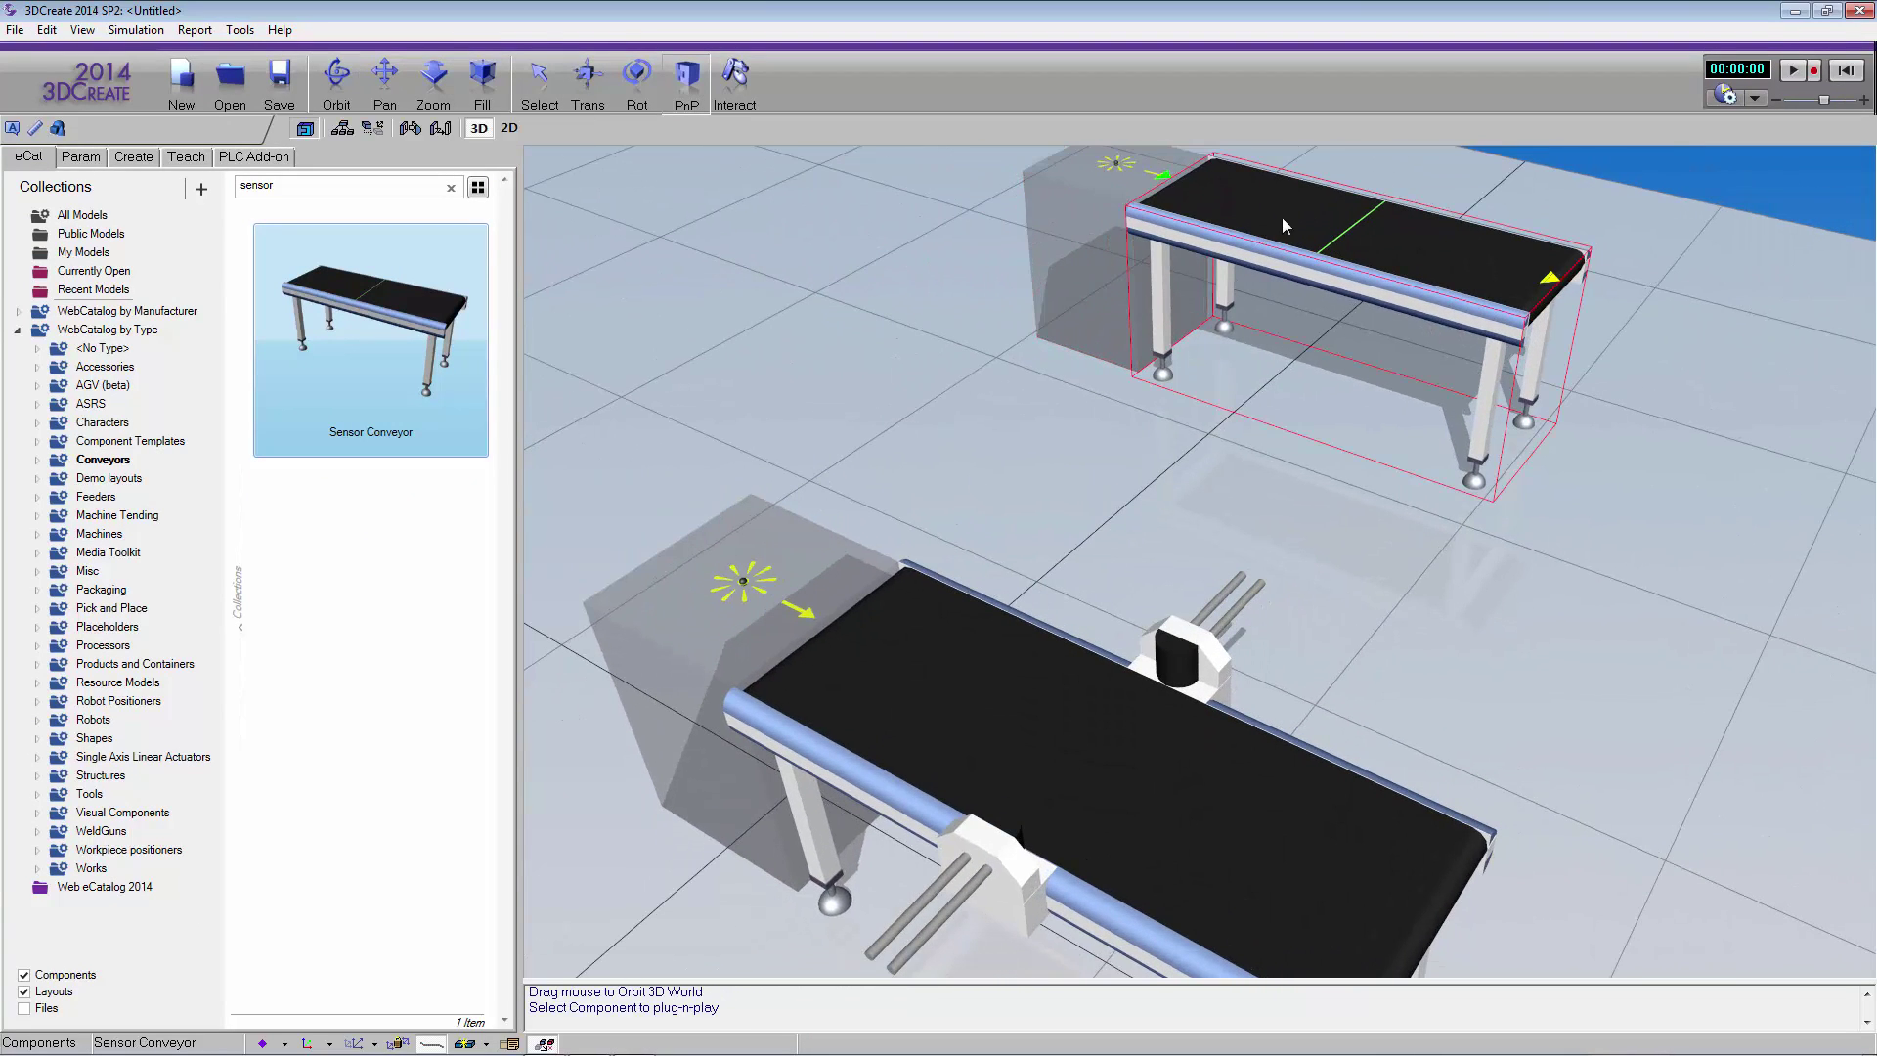
click(80, 157)
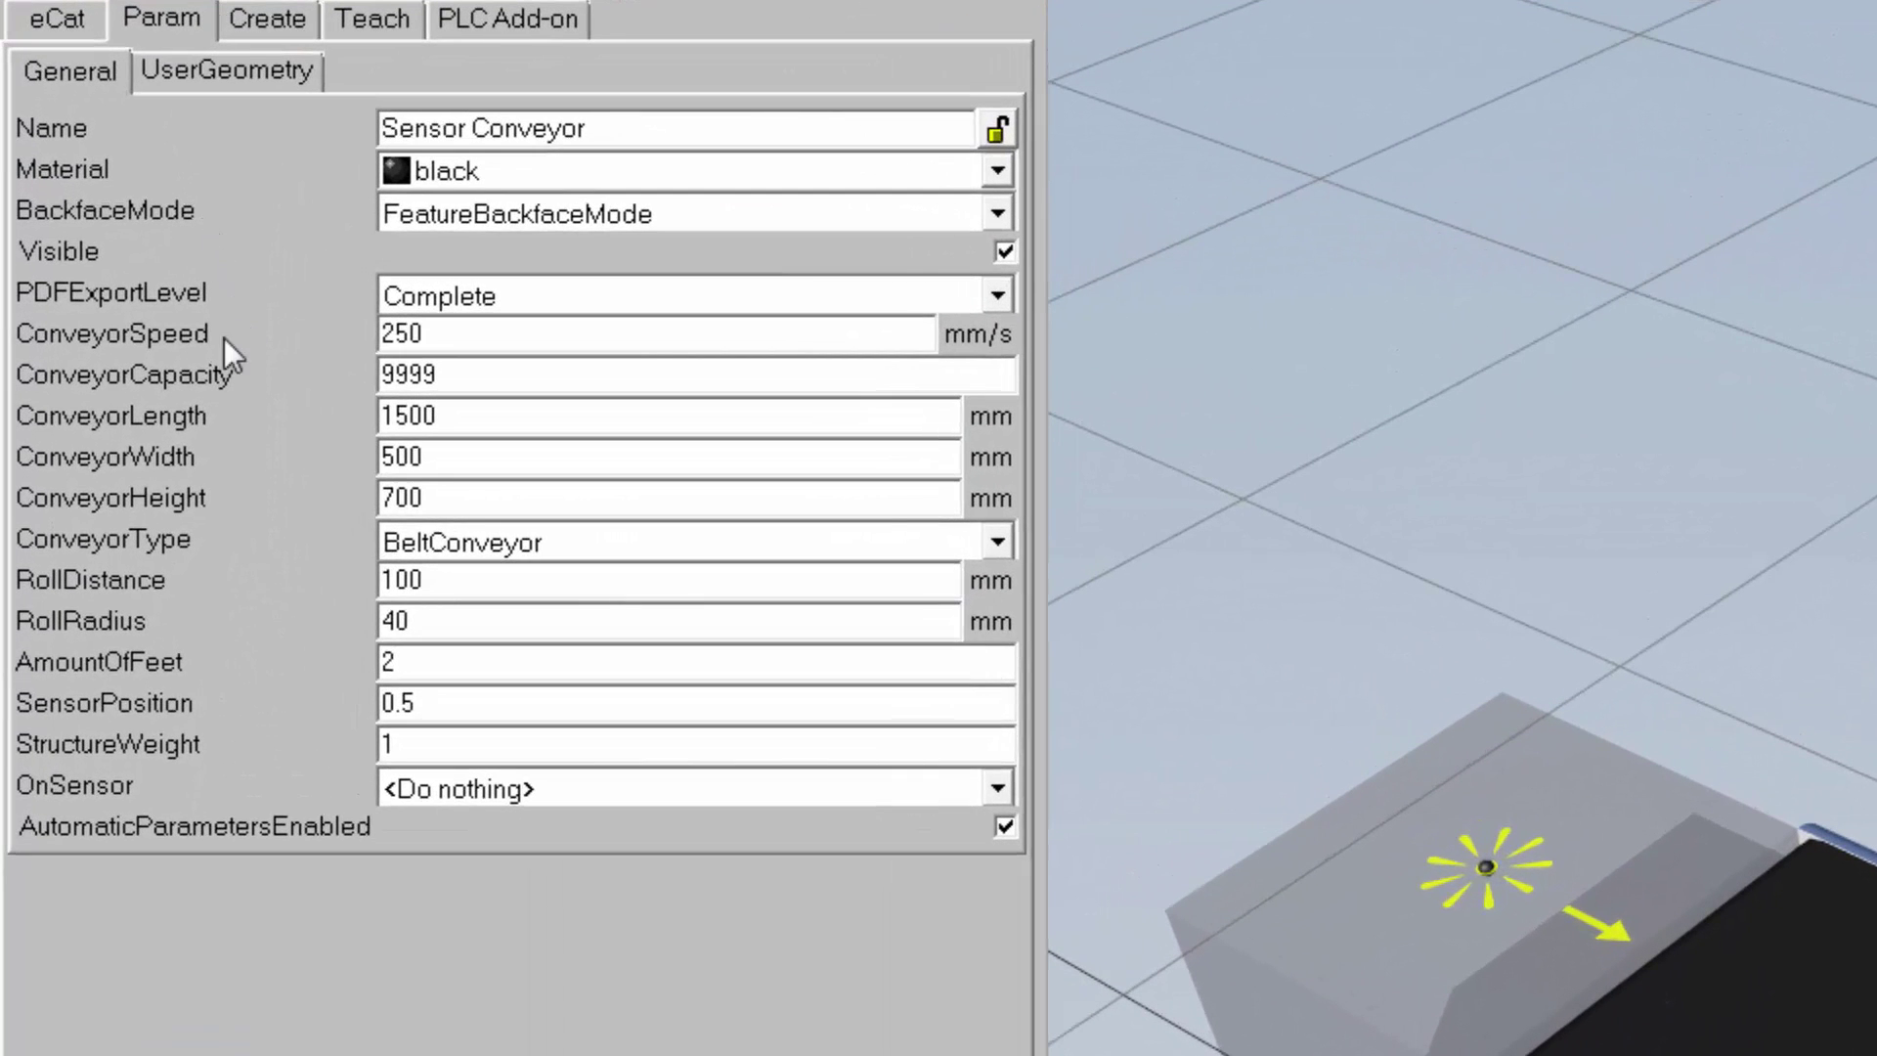
drag(458, 334, 366, 331)
text(150)
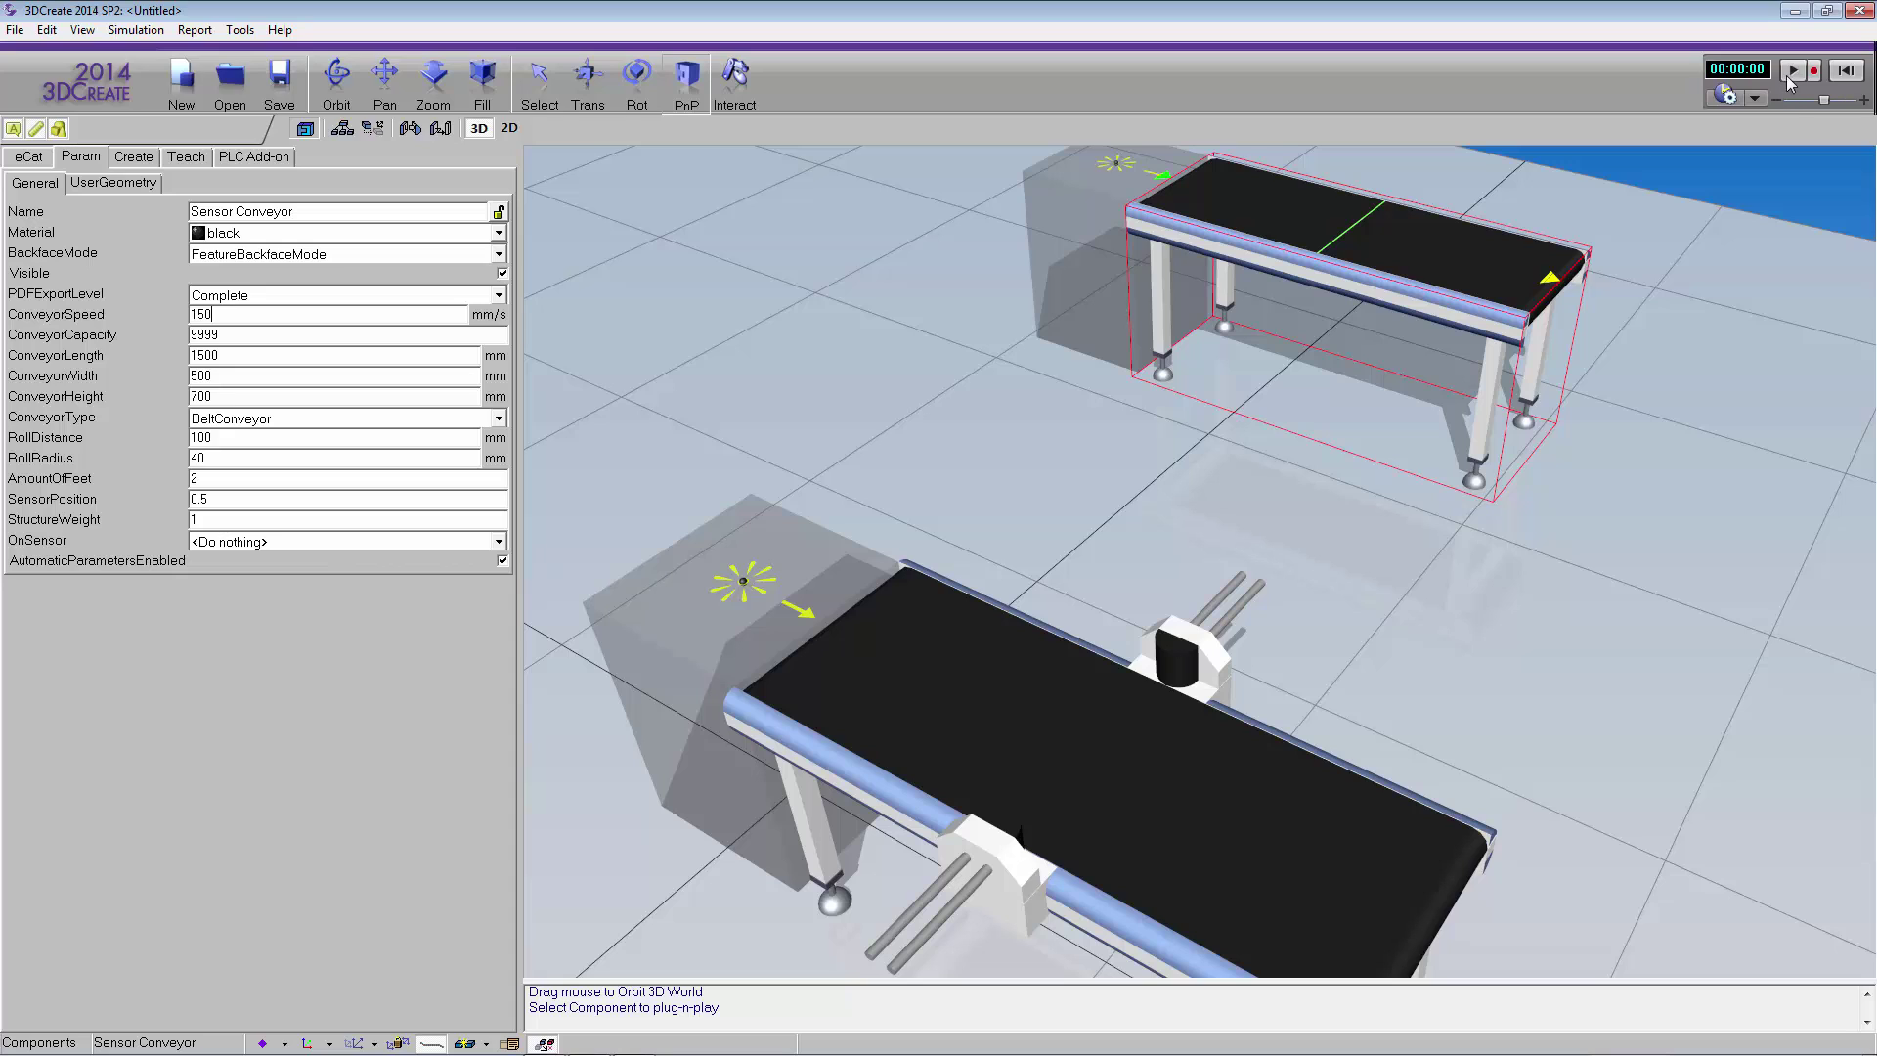
click(1792, 69)
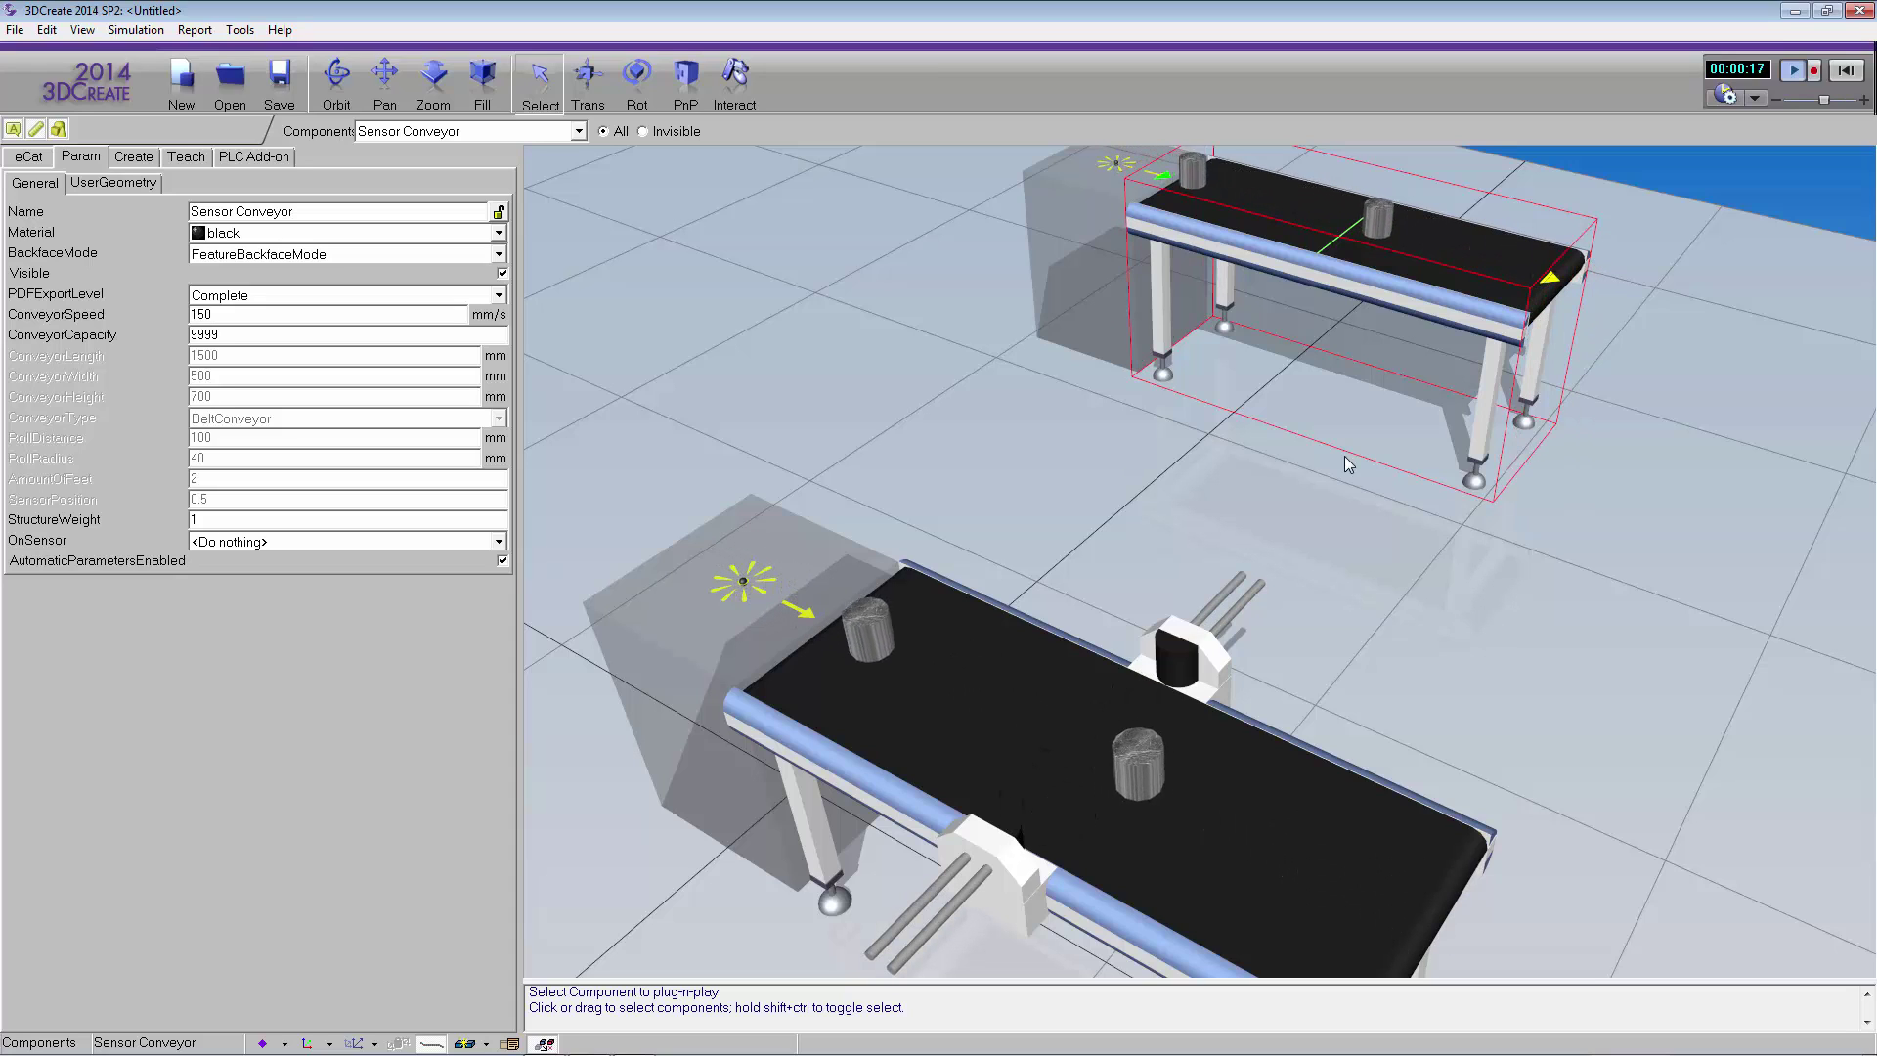
Step: Reset the simulation, set BladderStopper's Task to PLC Control, and show the PLC Add-on settings
click(1846, 73)
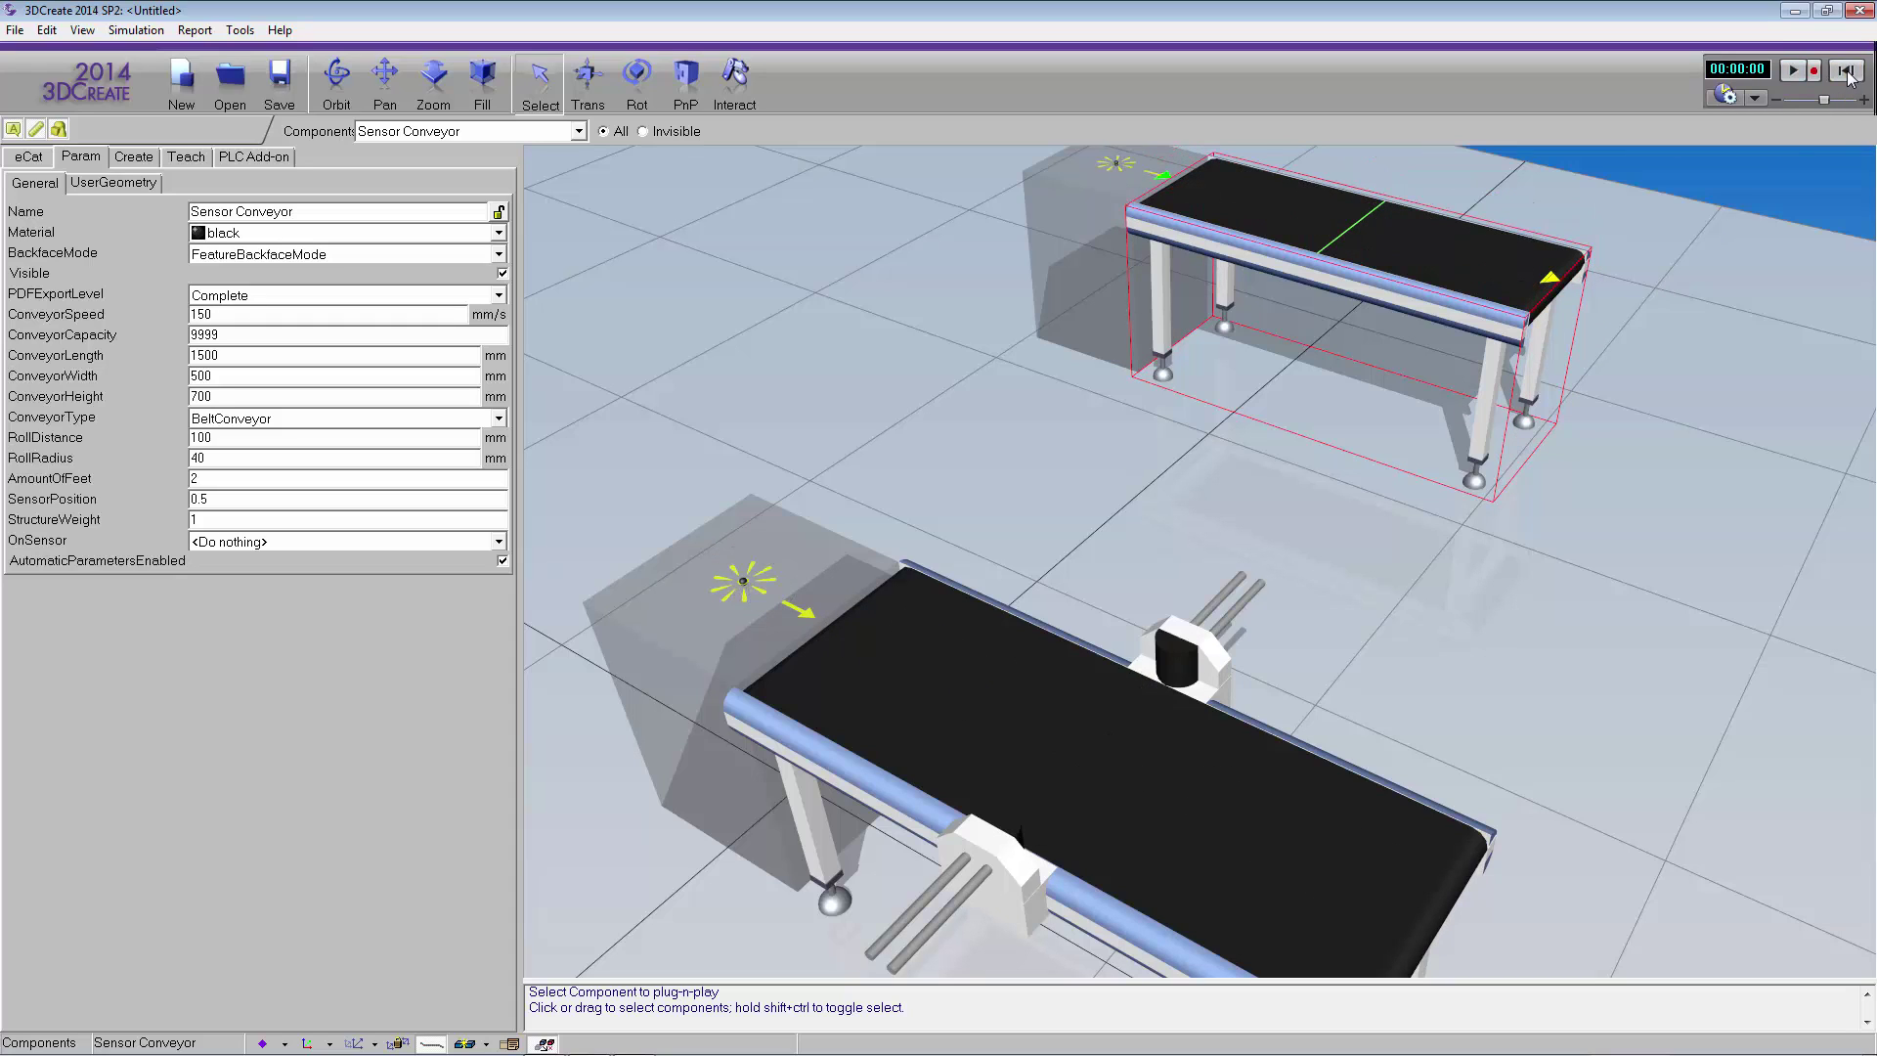
click(1217, 657)
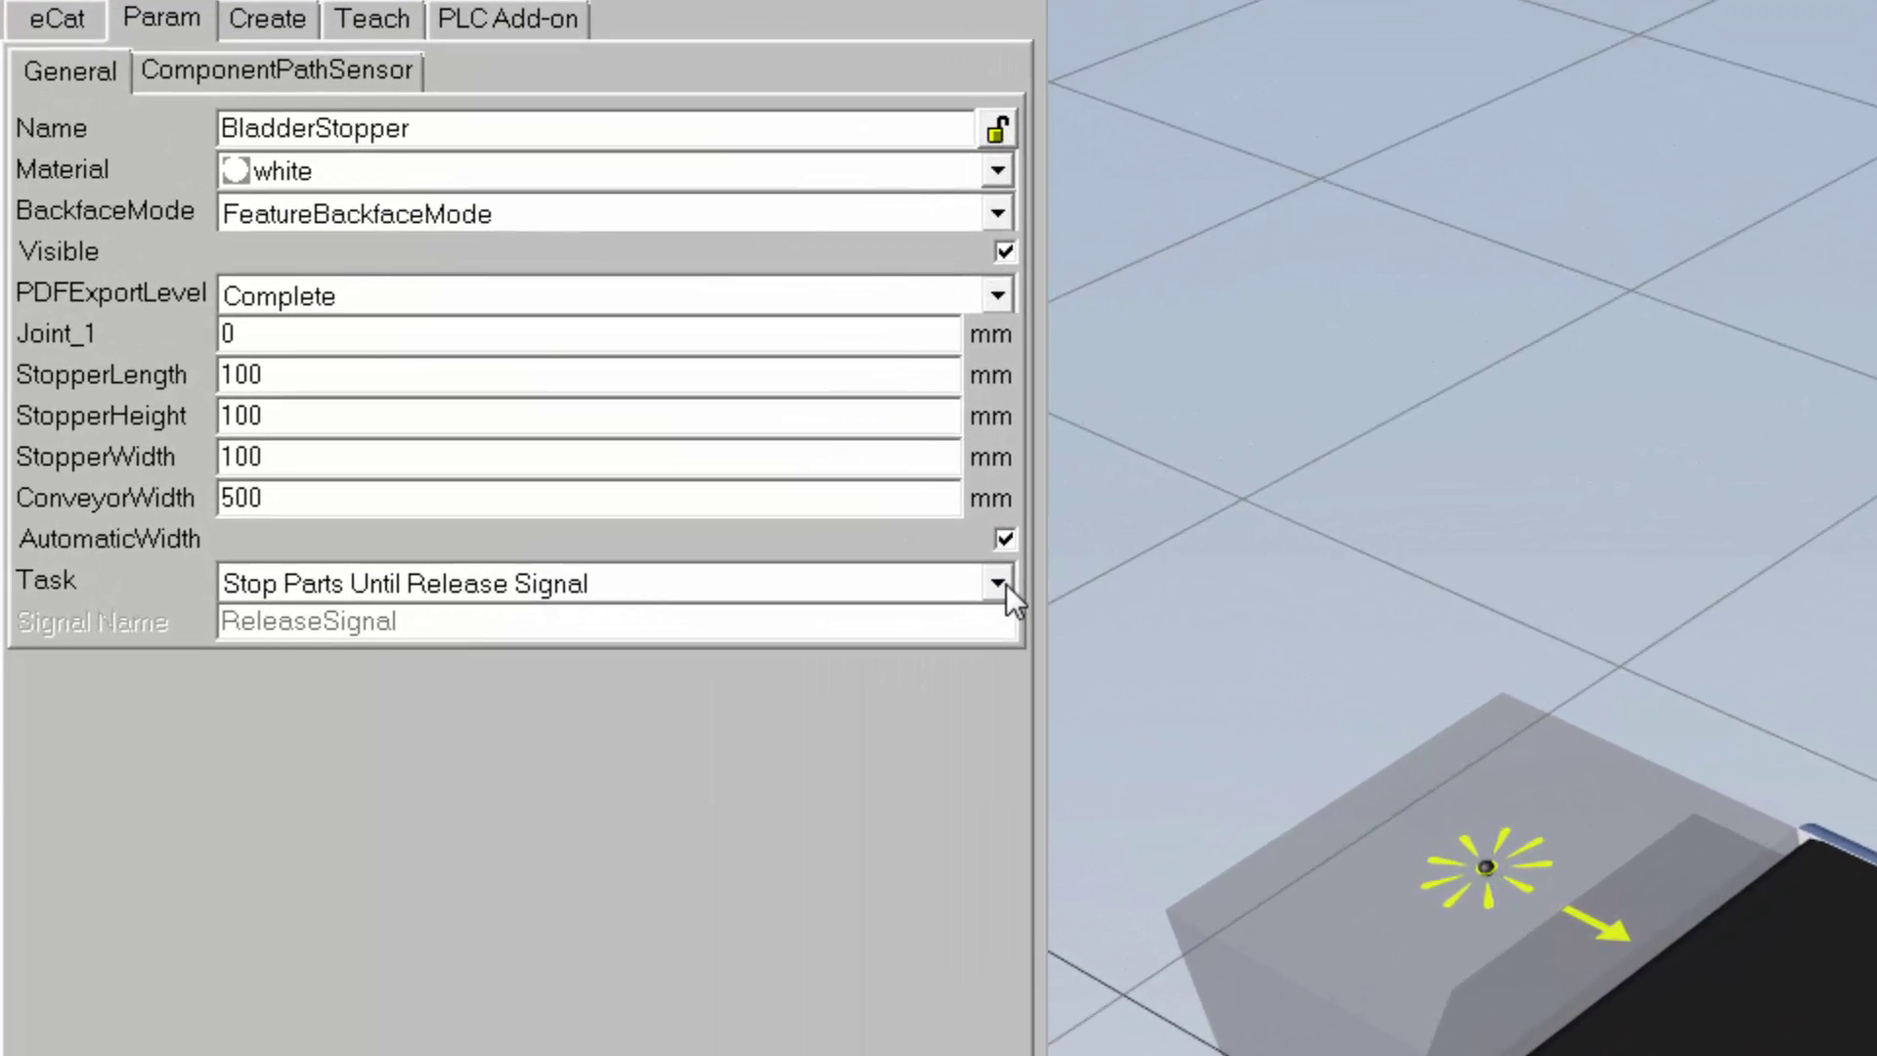
click(1006, 583)
click(787, 714)
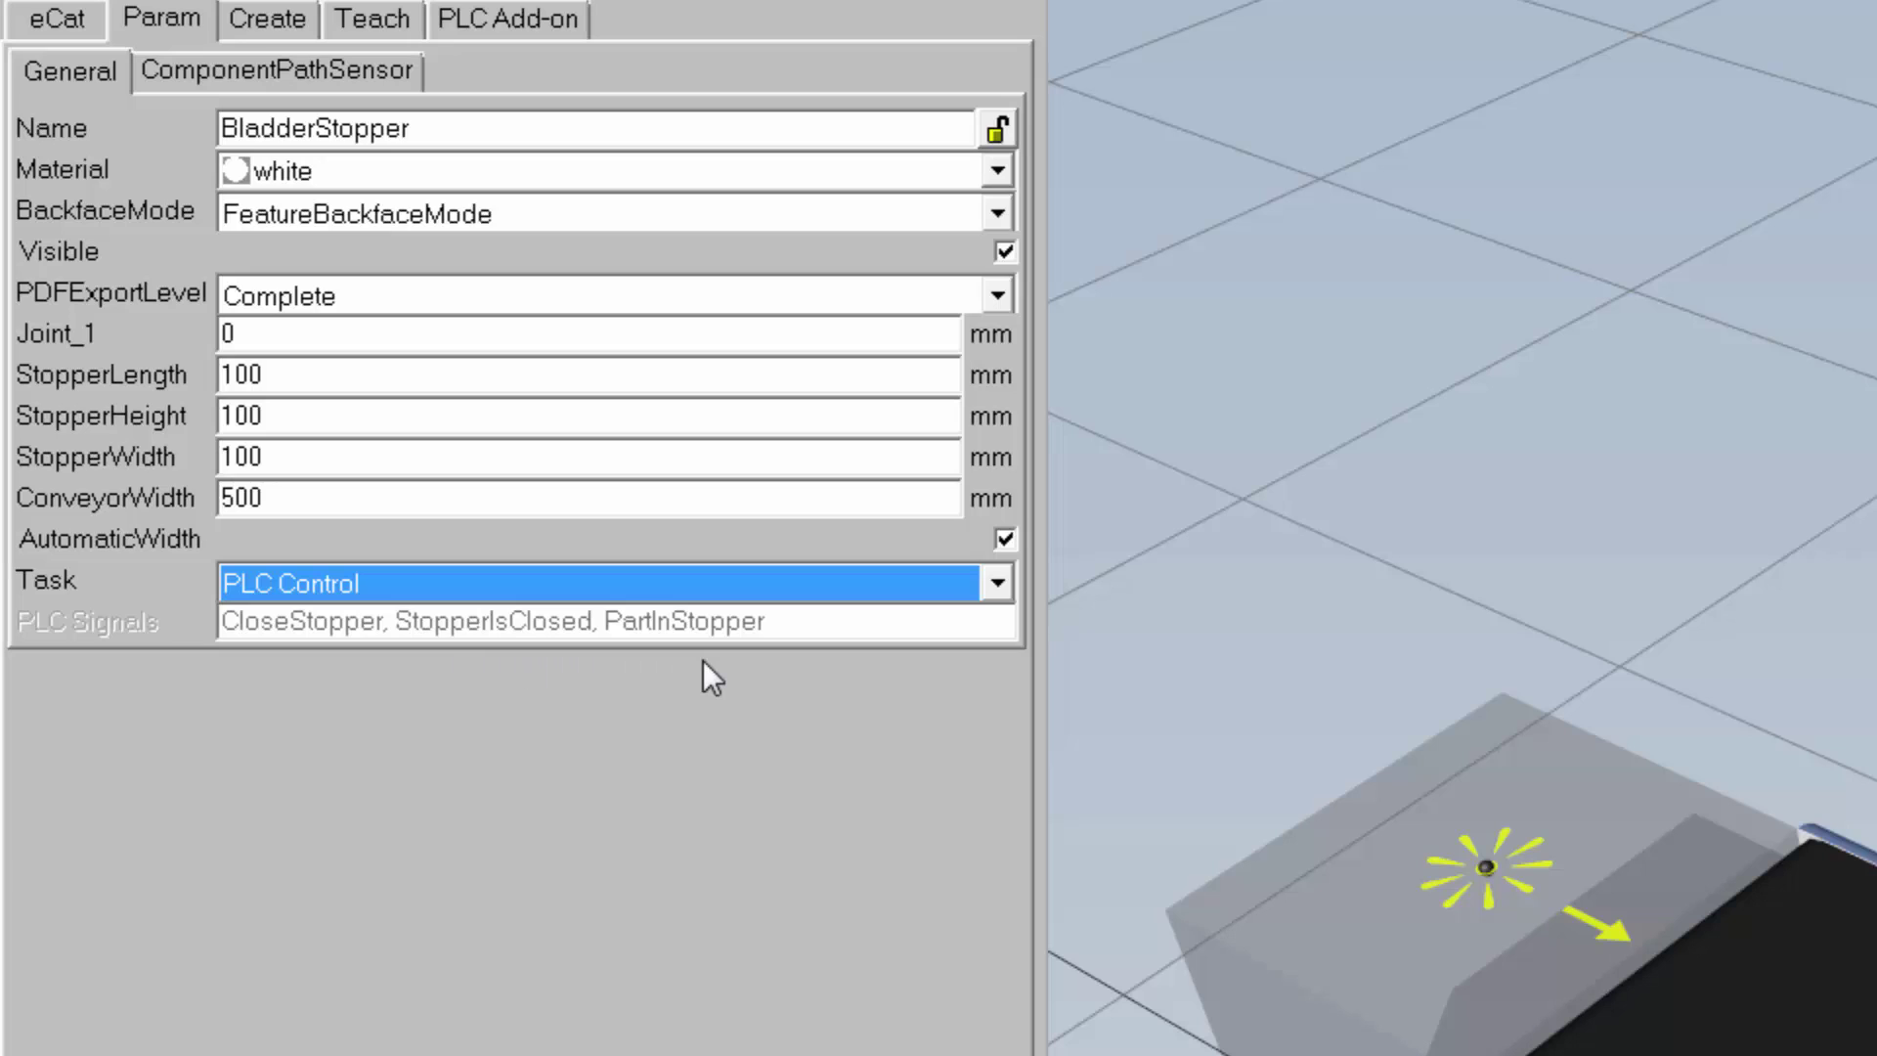
click(512, 18)
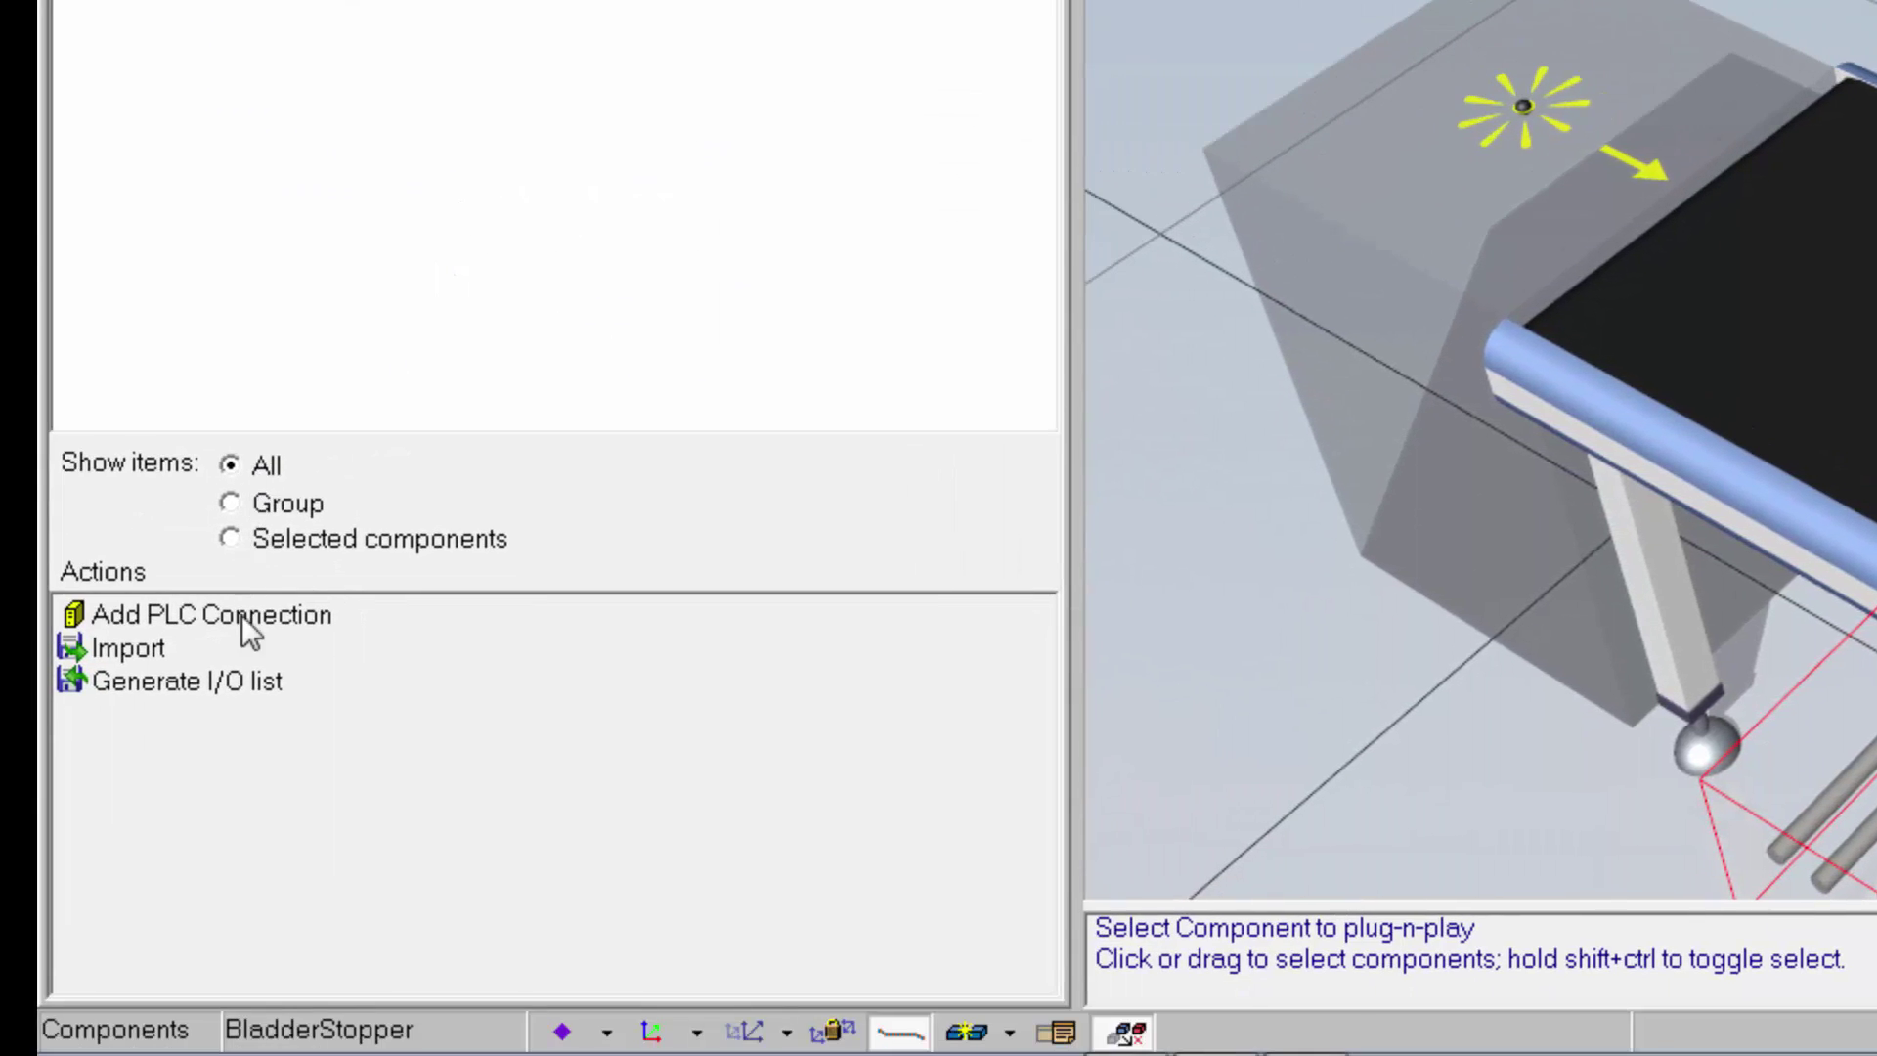
Step: Add a Local TwinCat PLC connection with a group named Main updating every 10 ms
click(239, 614)
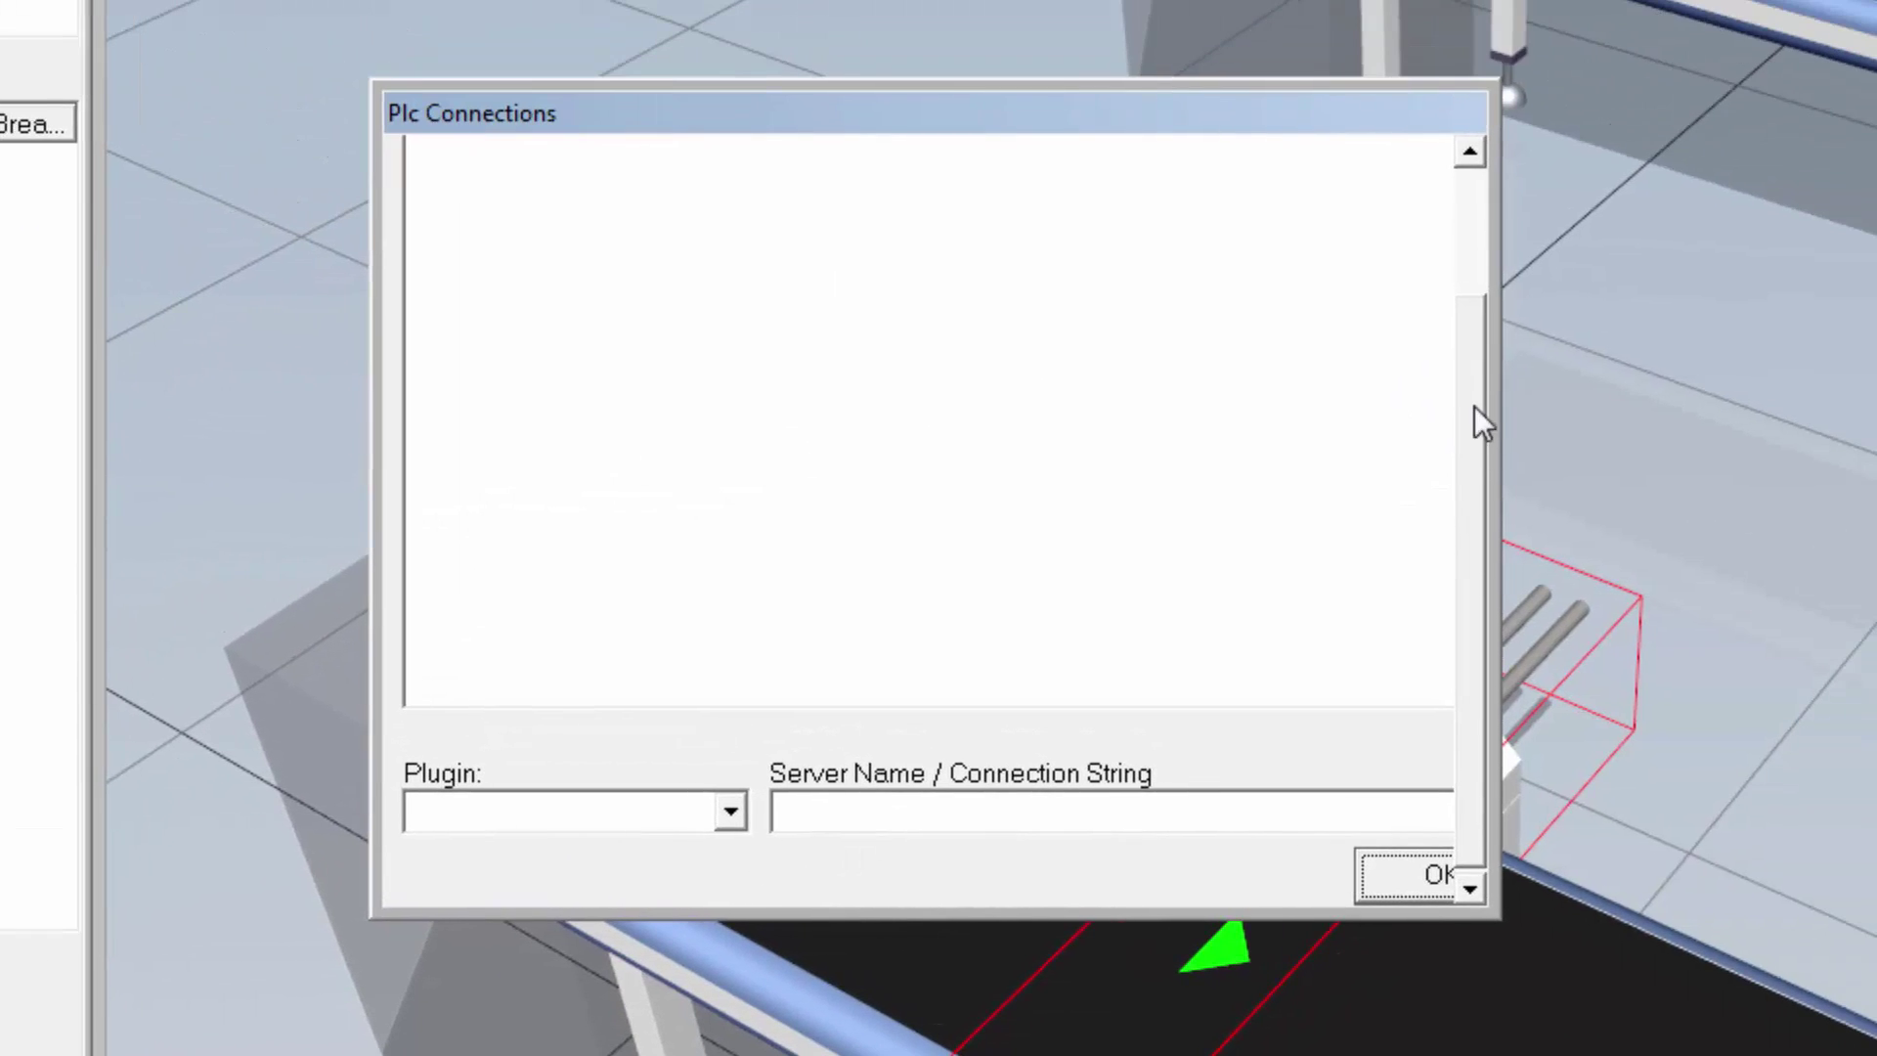
drag(1474, 407, 1480, 243)
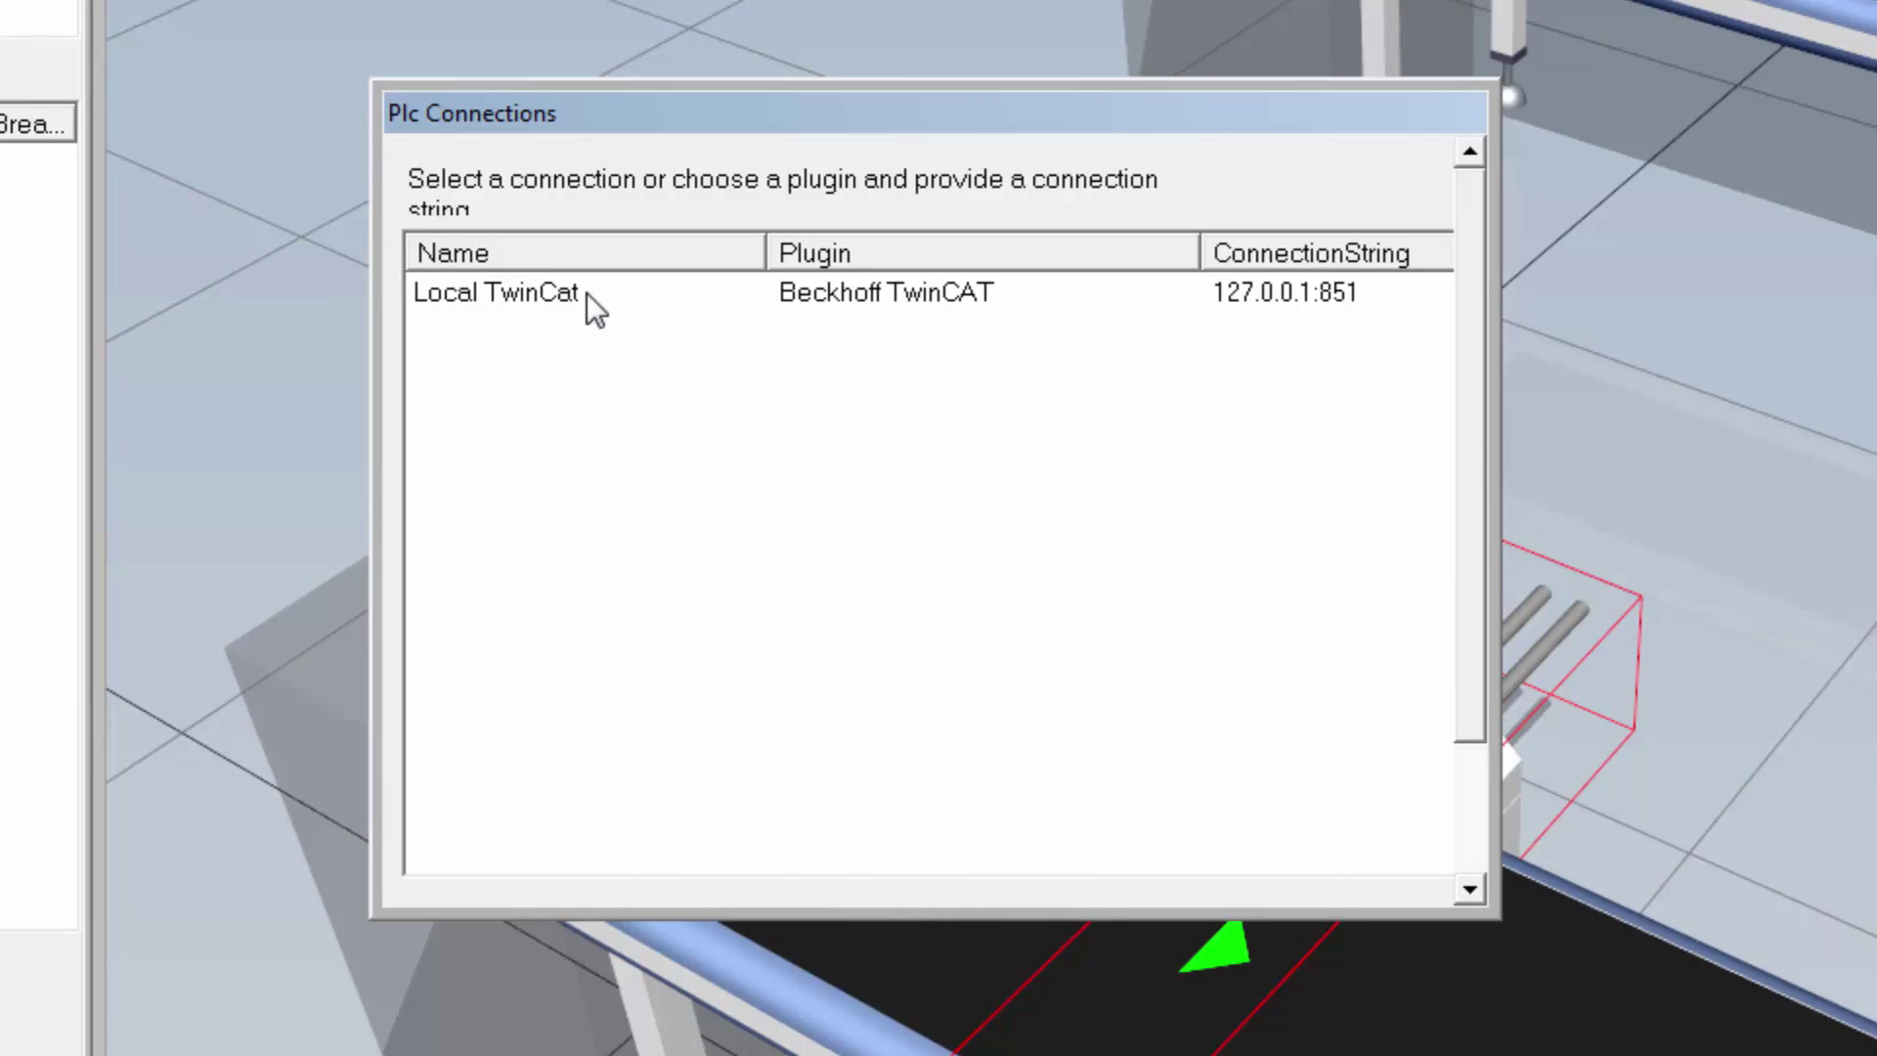
click(554, 293)
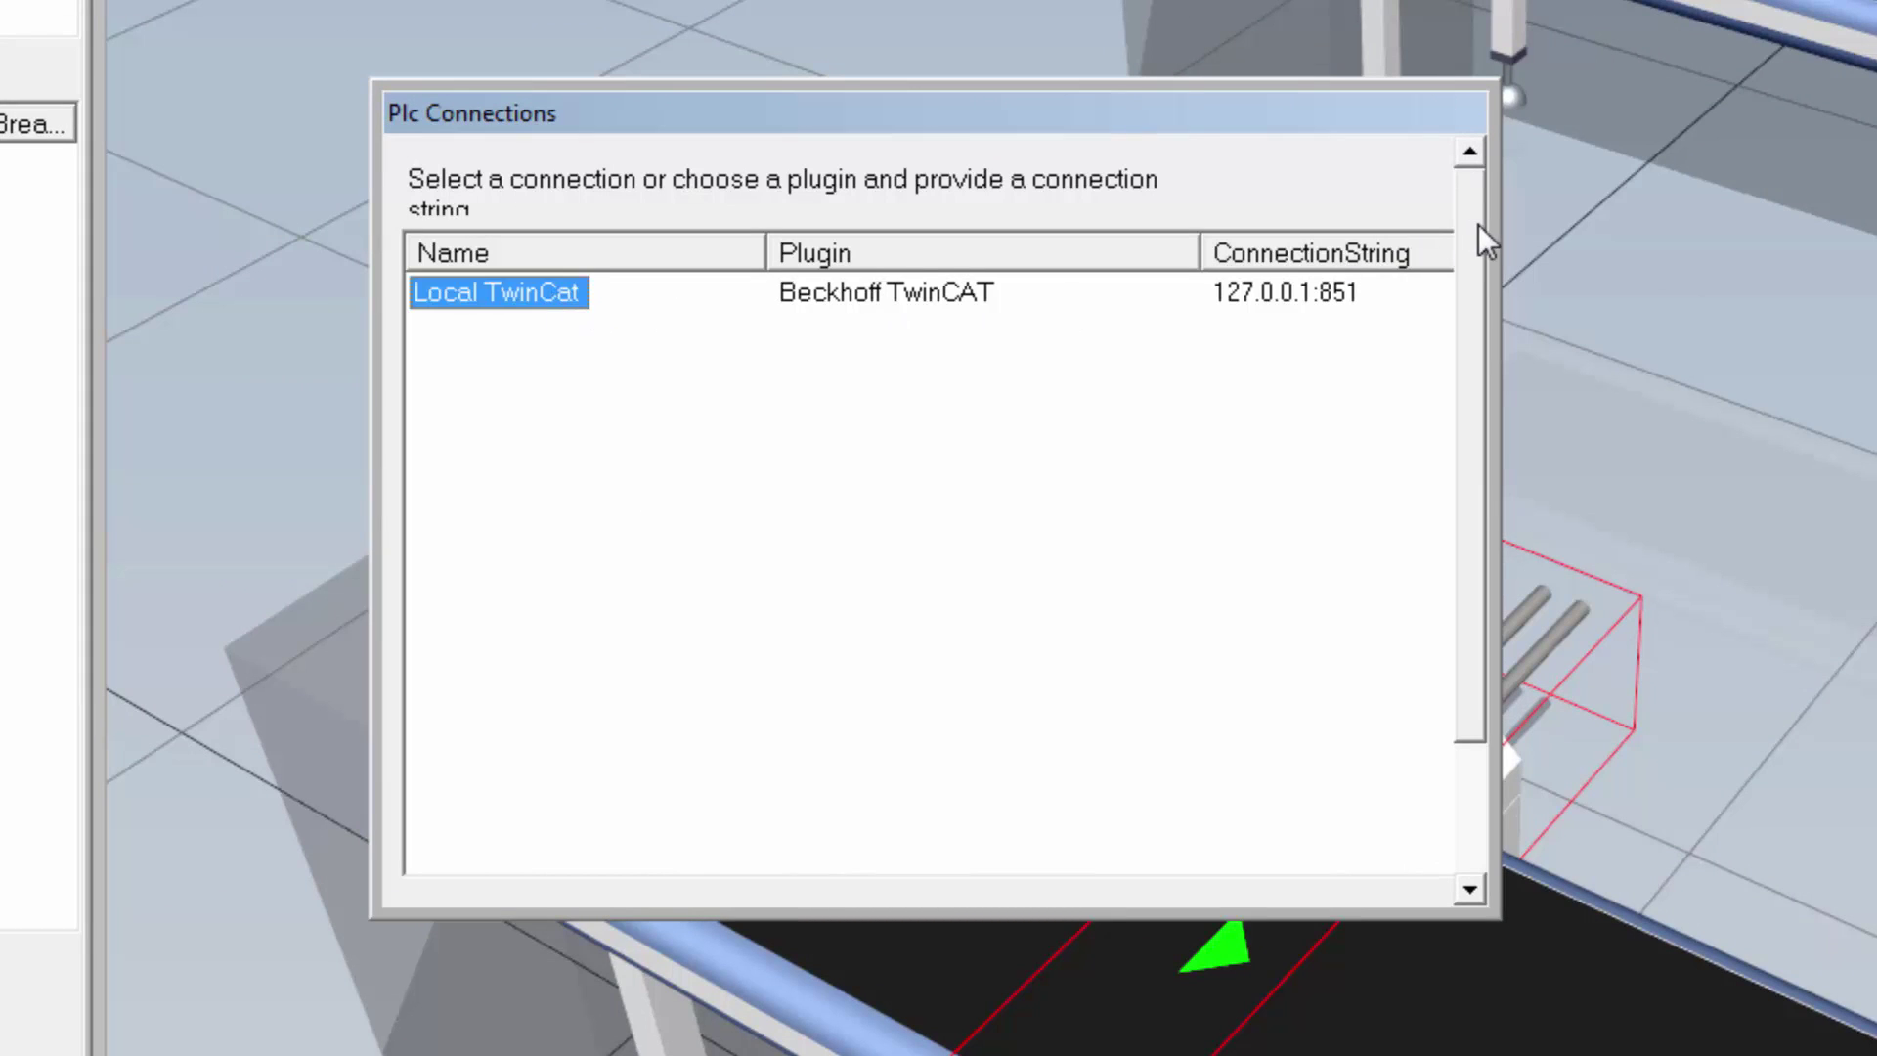
drag(1479, 225, 1480, 614)
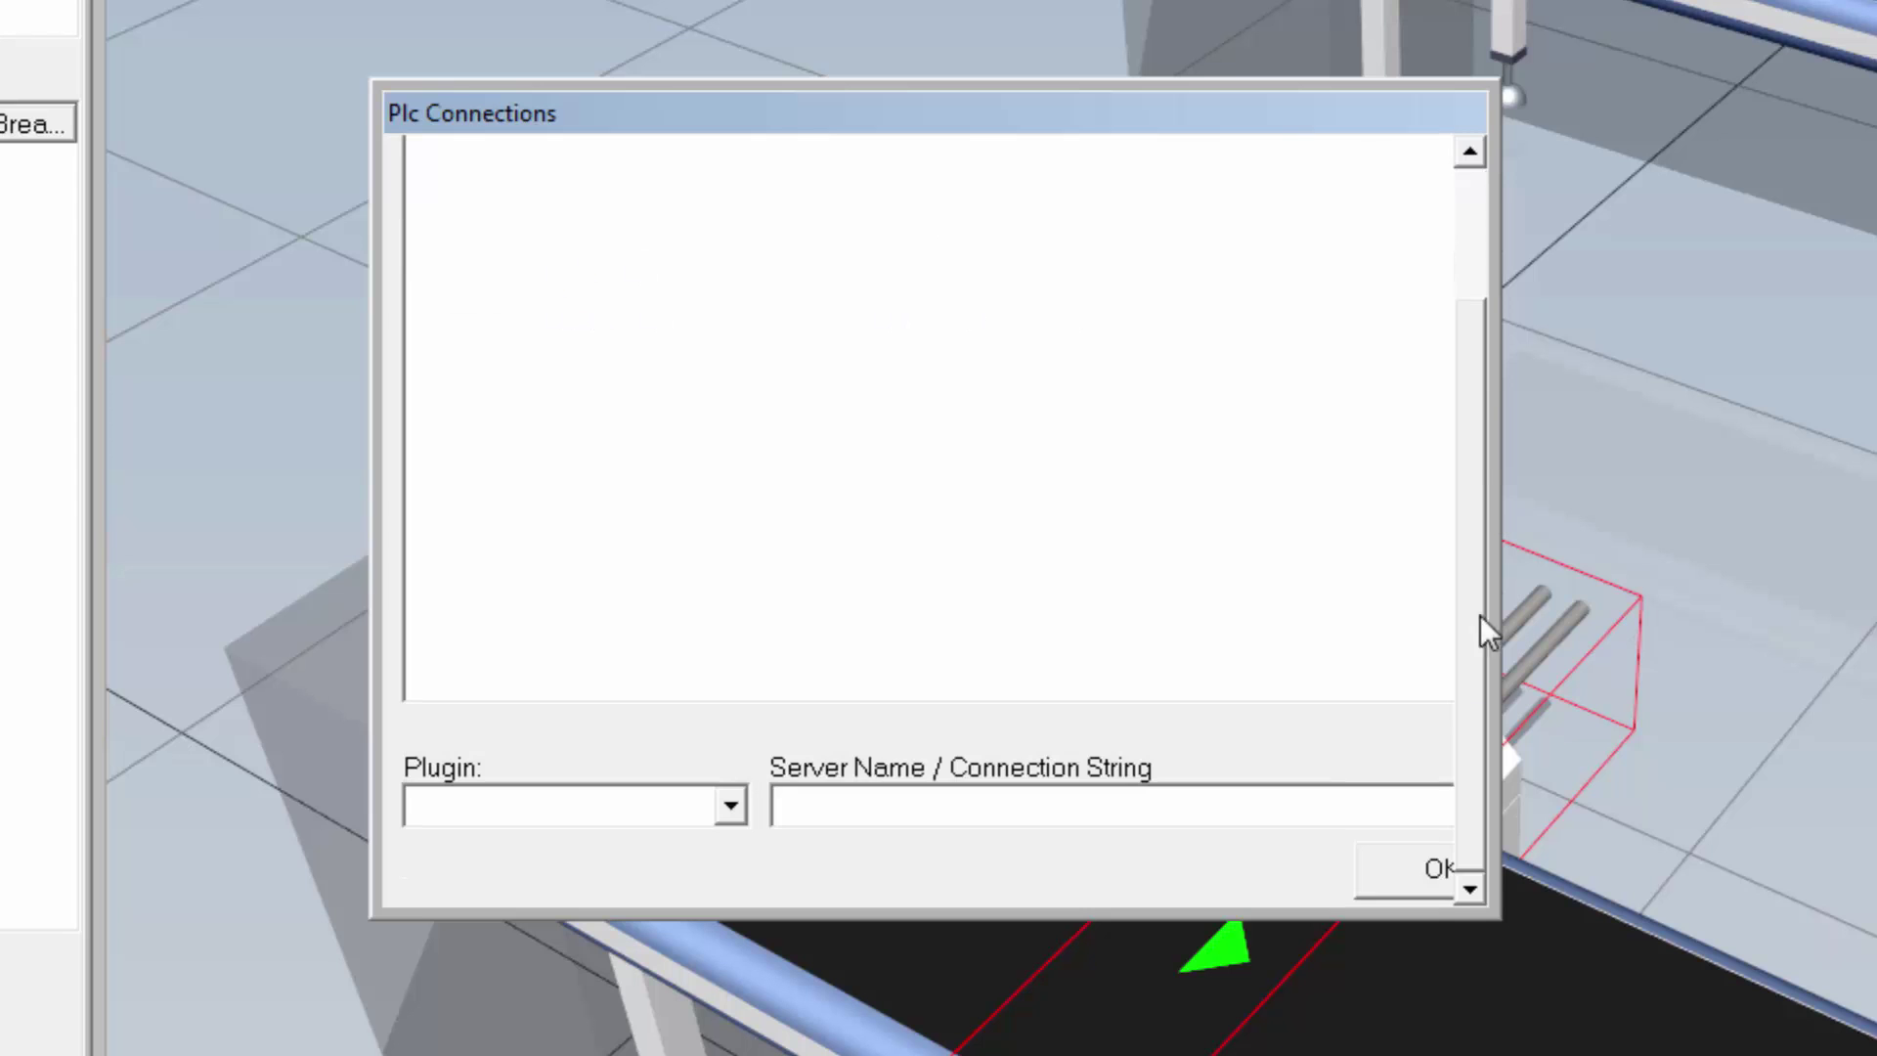
click(1435, 870)
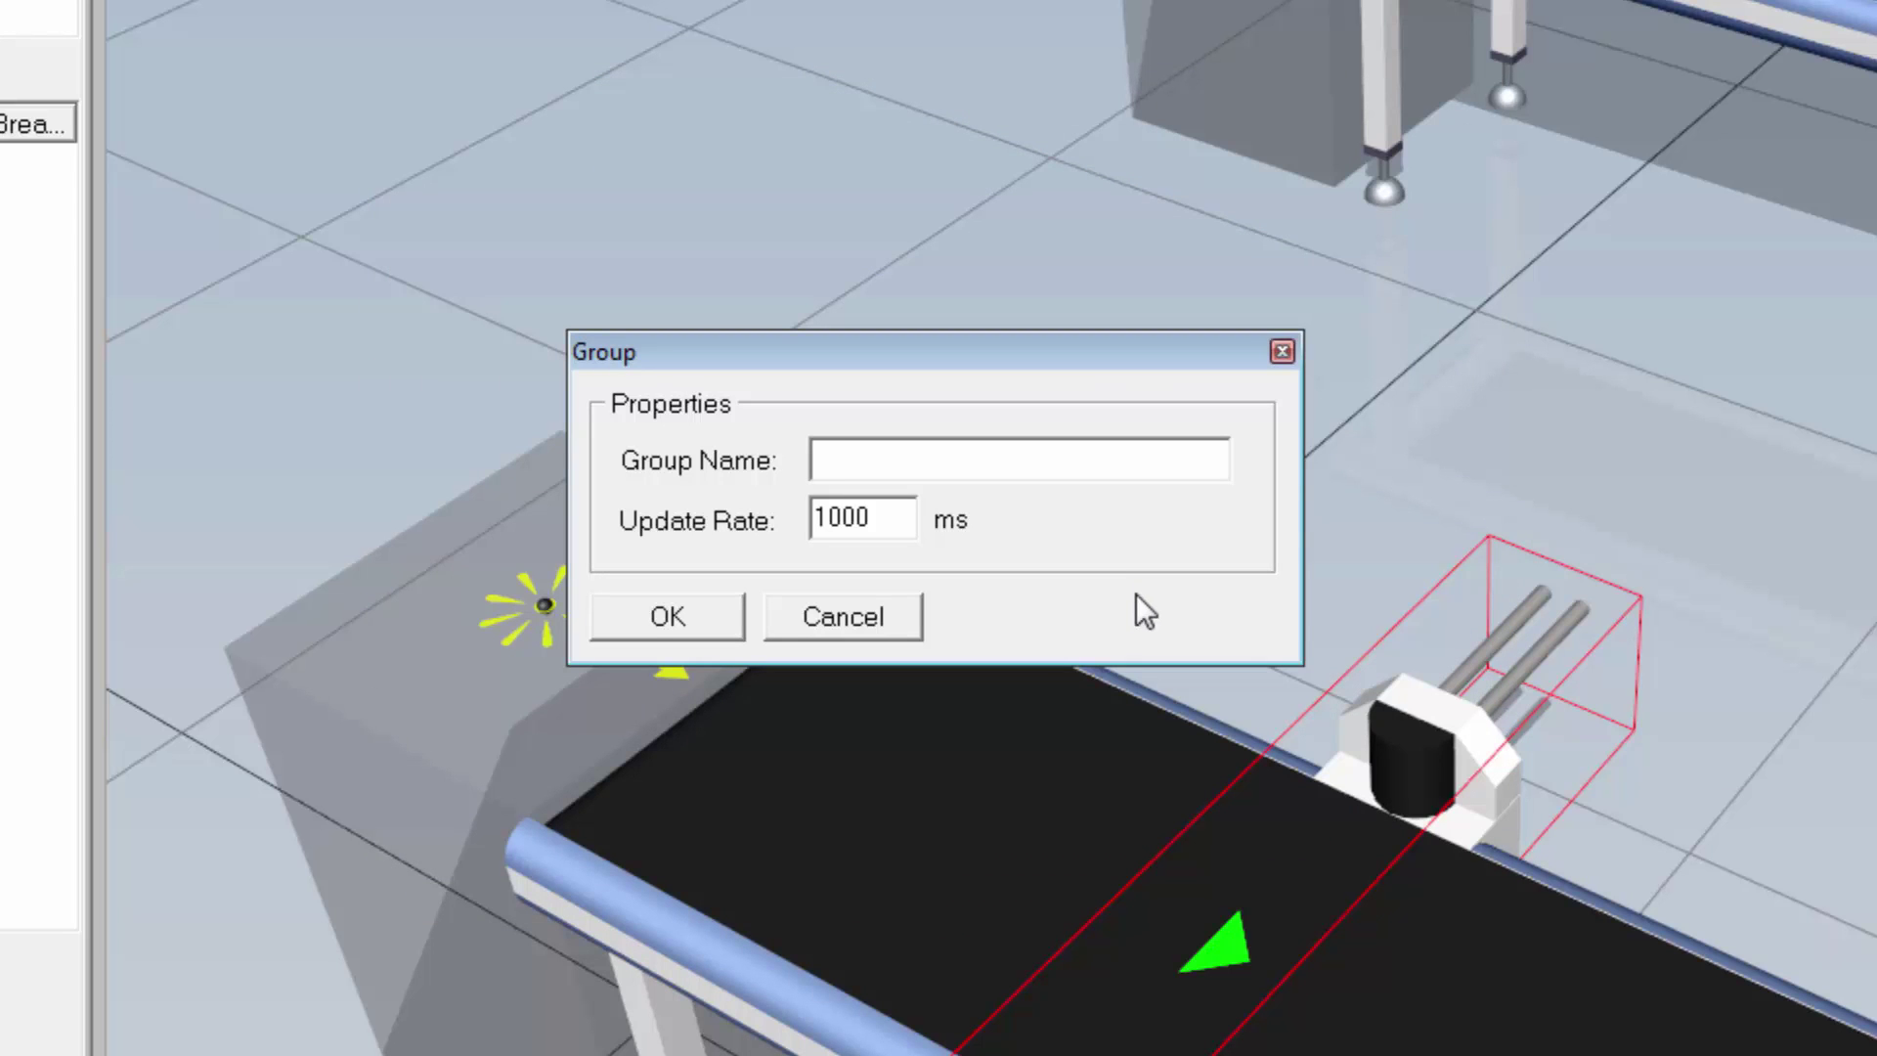
text(Main)
key(Tab)
text(10)
click(720, 627)
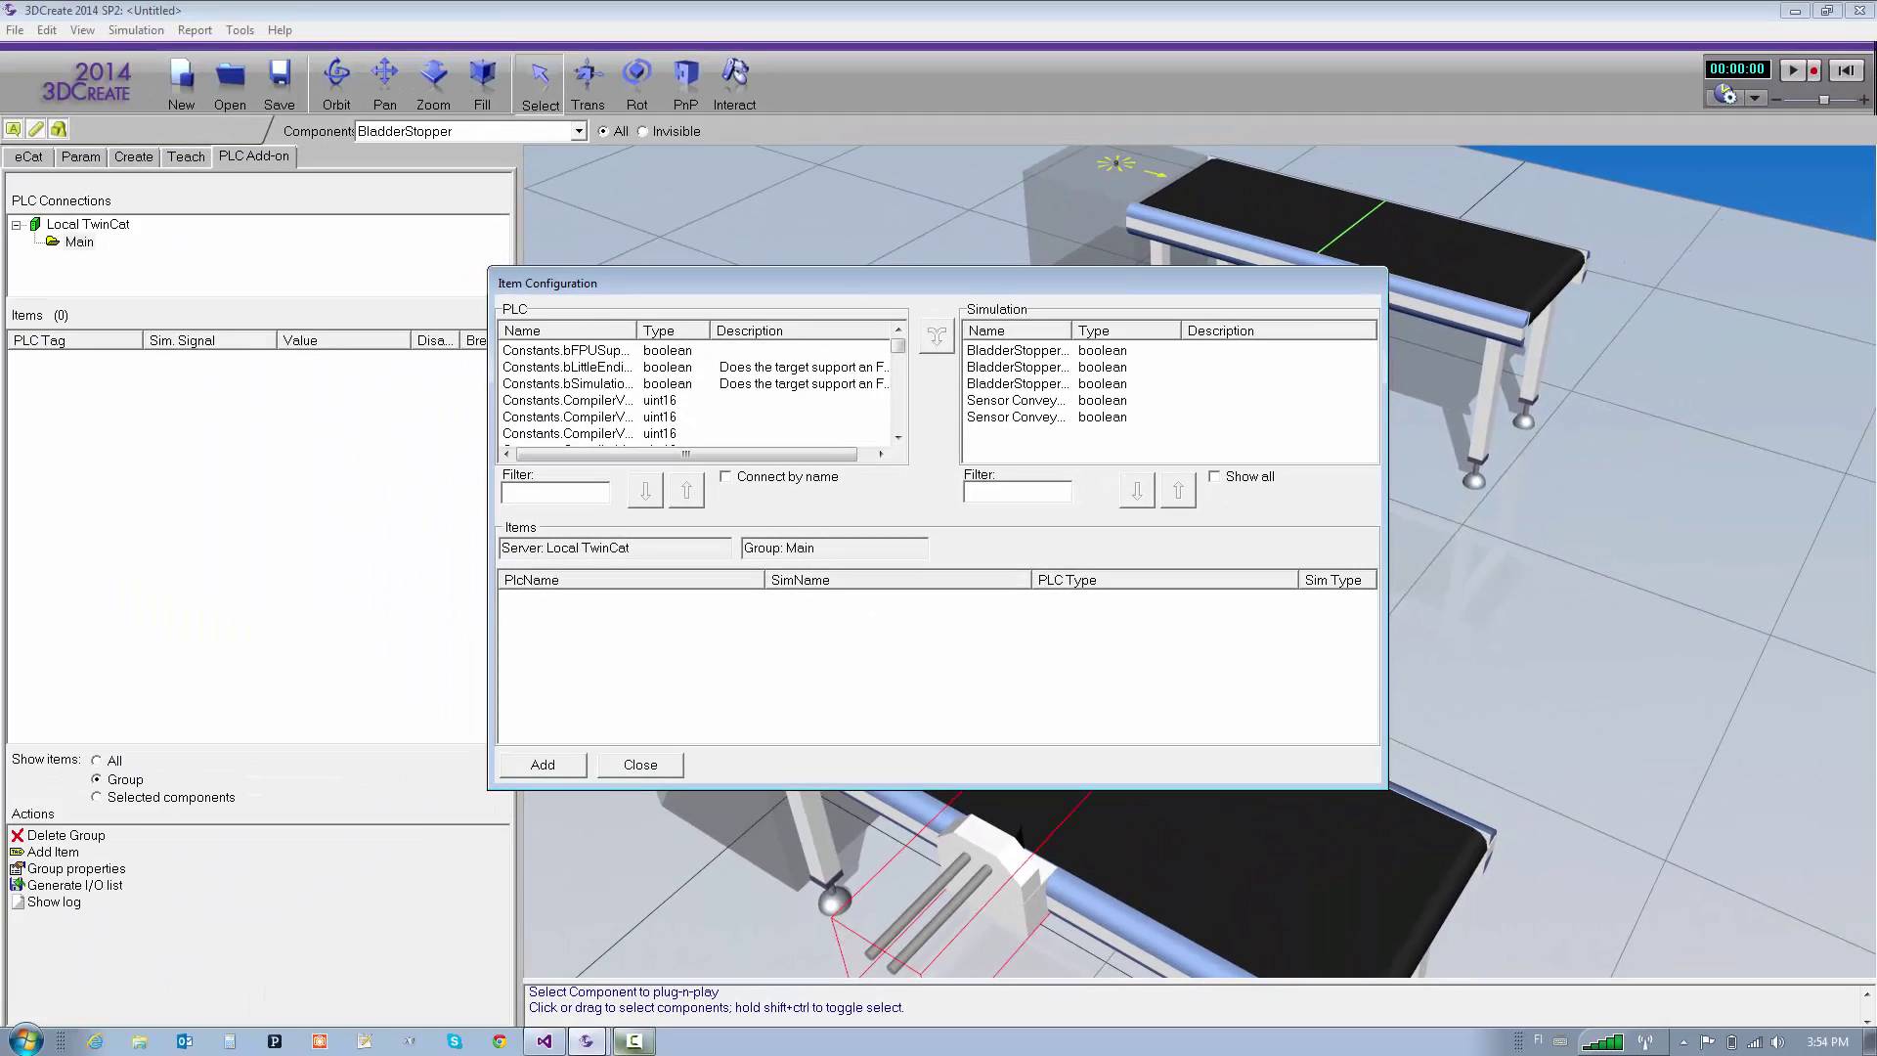
Step: In TwinCAT 3, review the StoppLogic, StopperLogic_FB and MAIN code, ending on the GVL list
click(543, 1042)
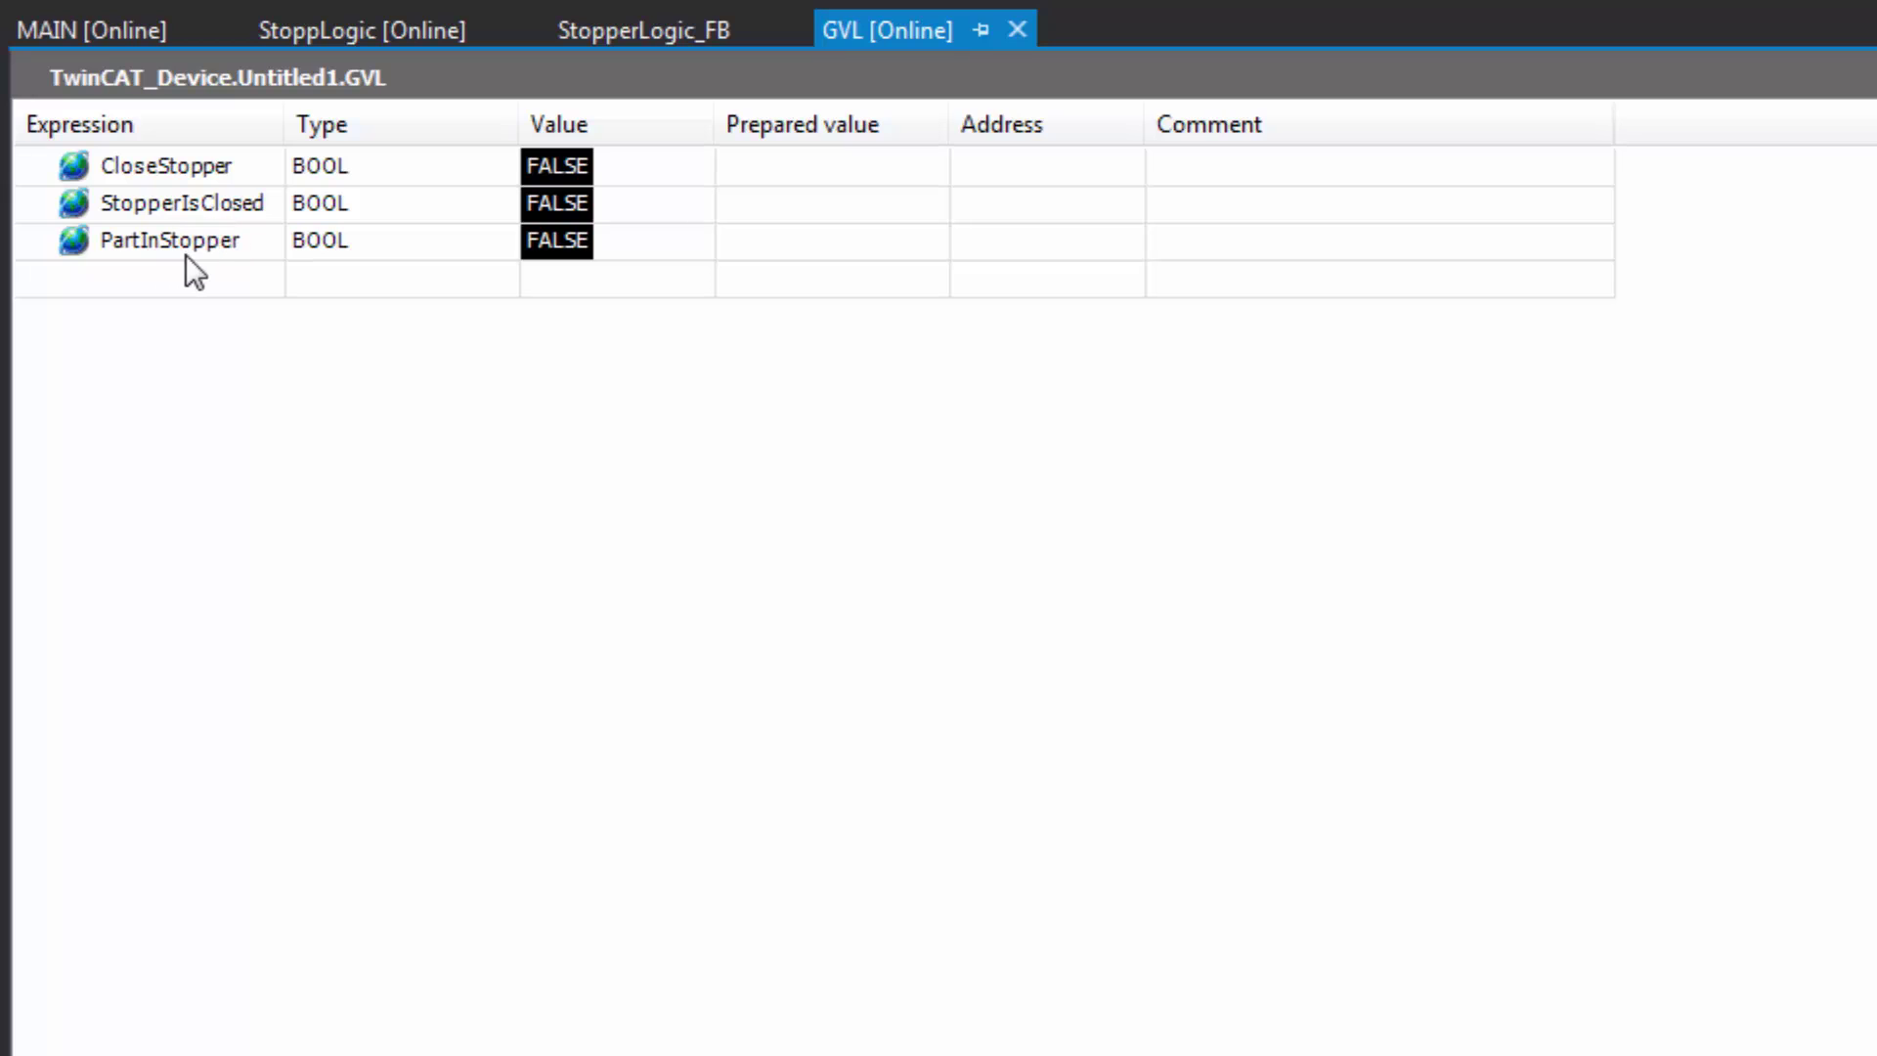
click(401, 33)
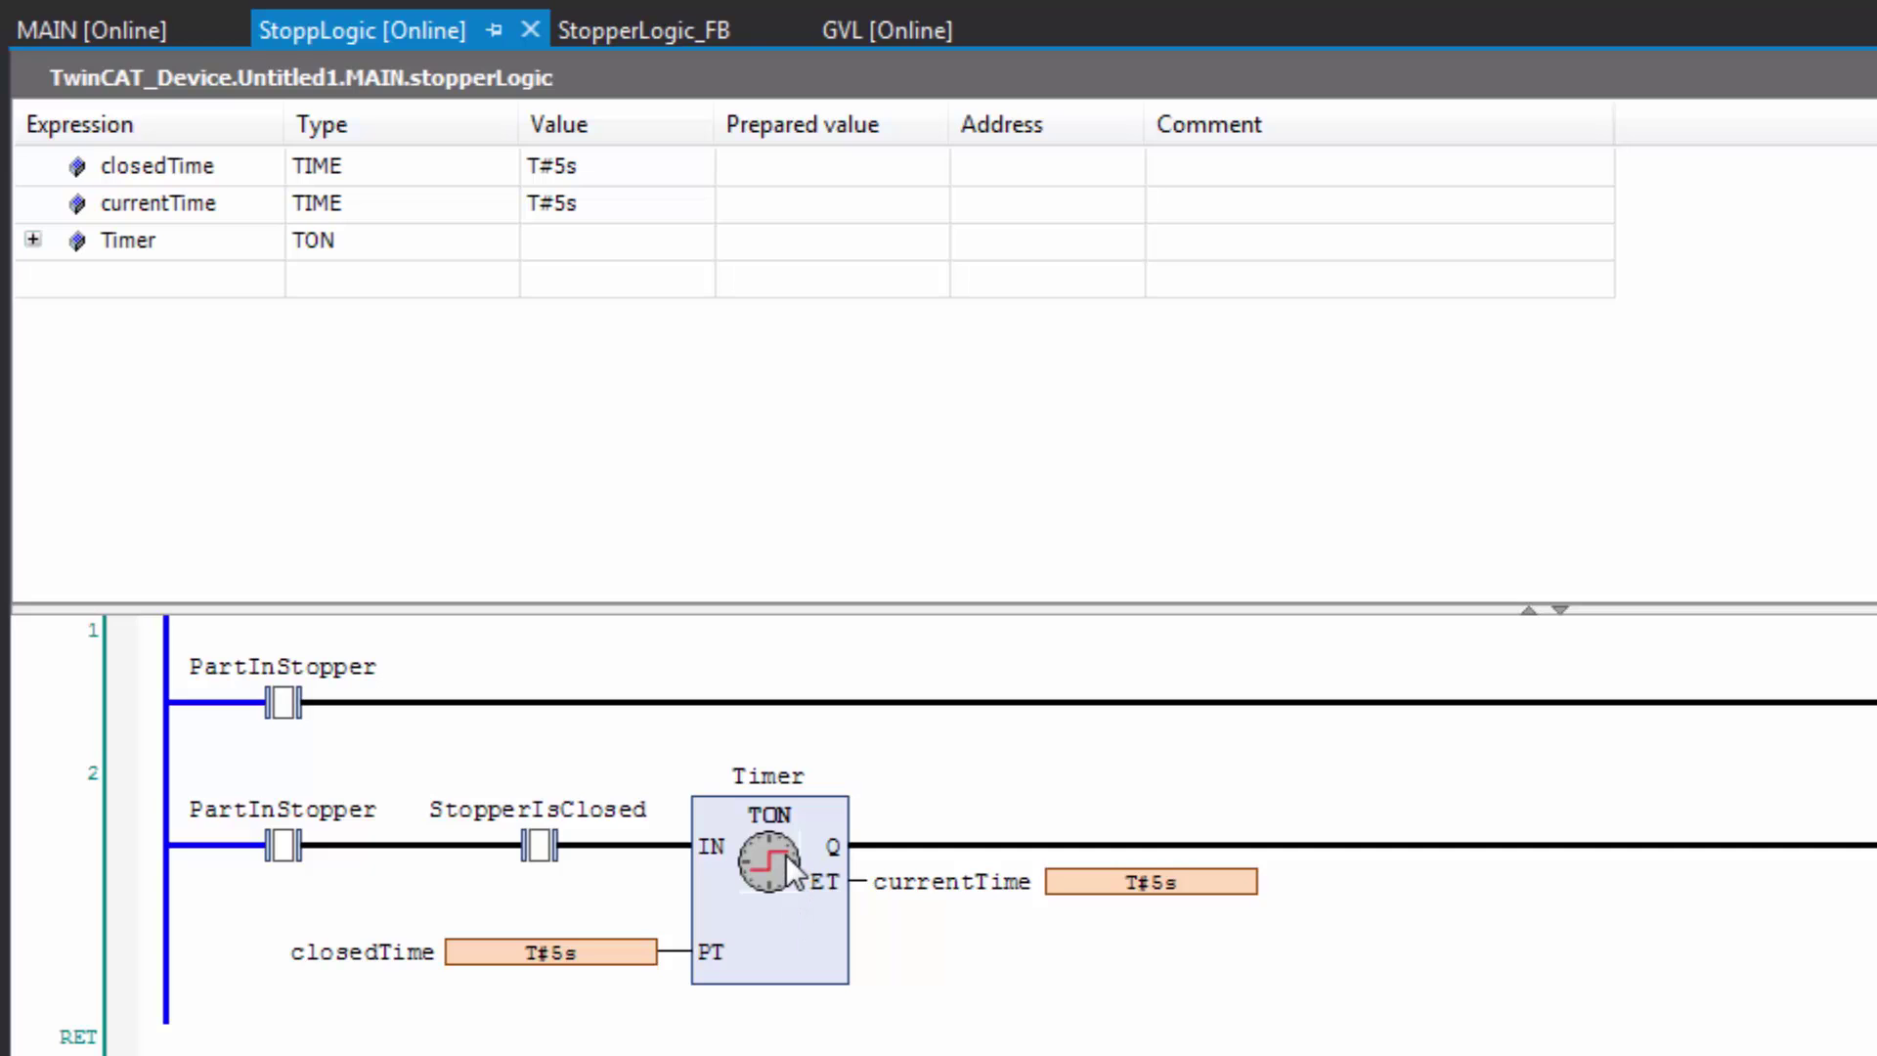
click(665, 33)
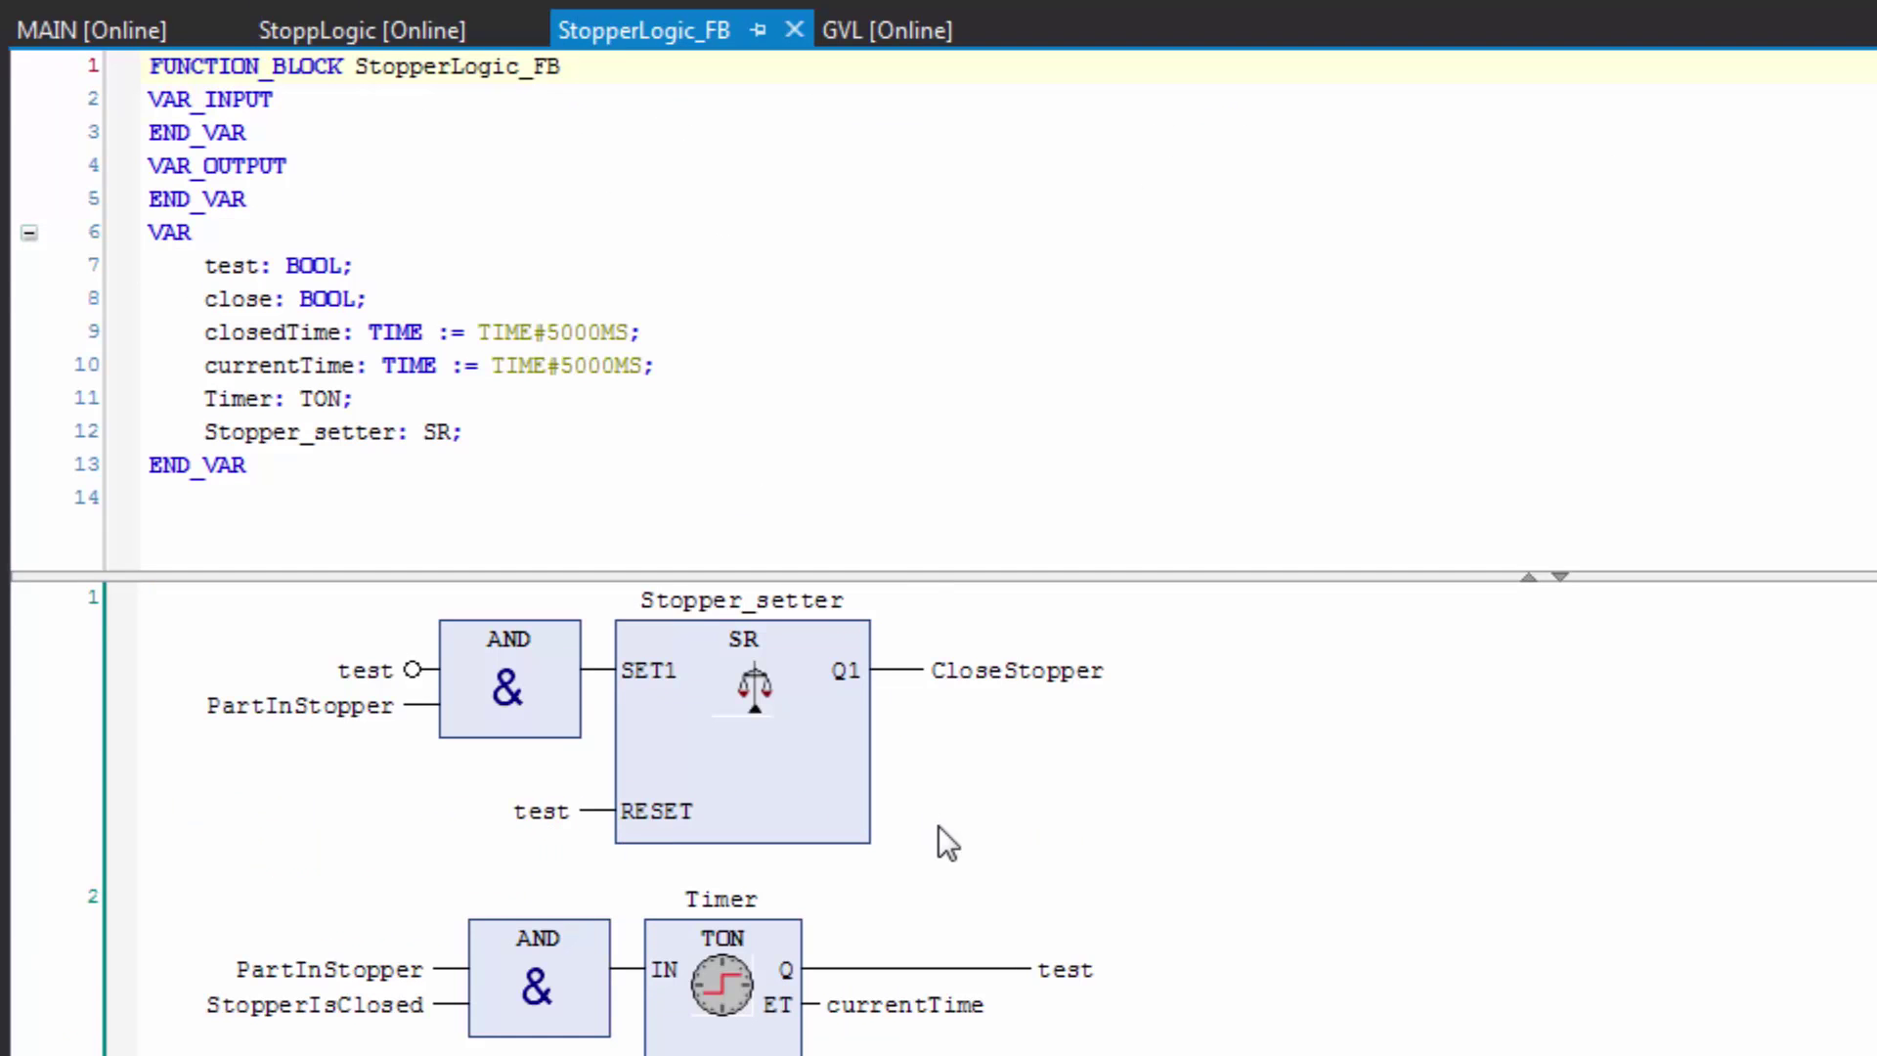
click(110, 30)
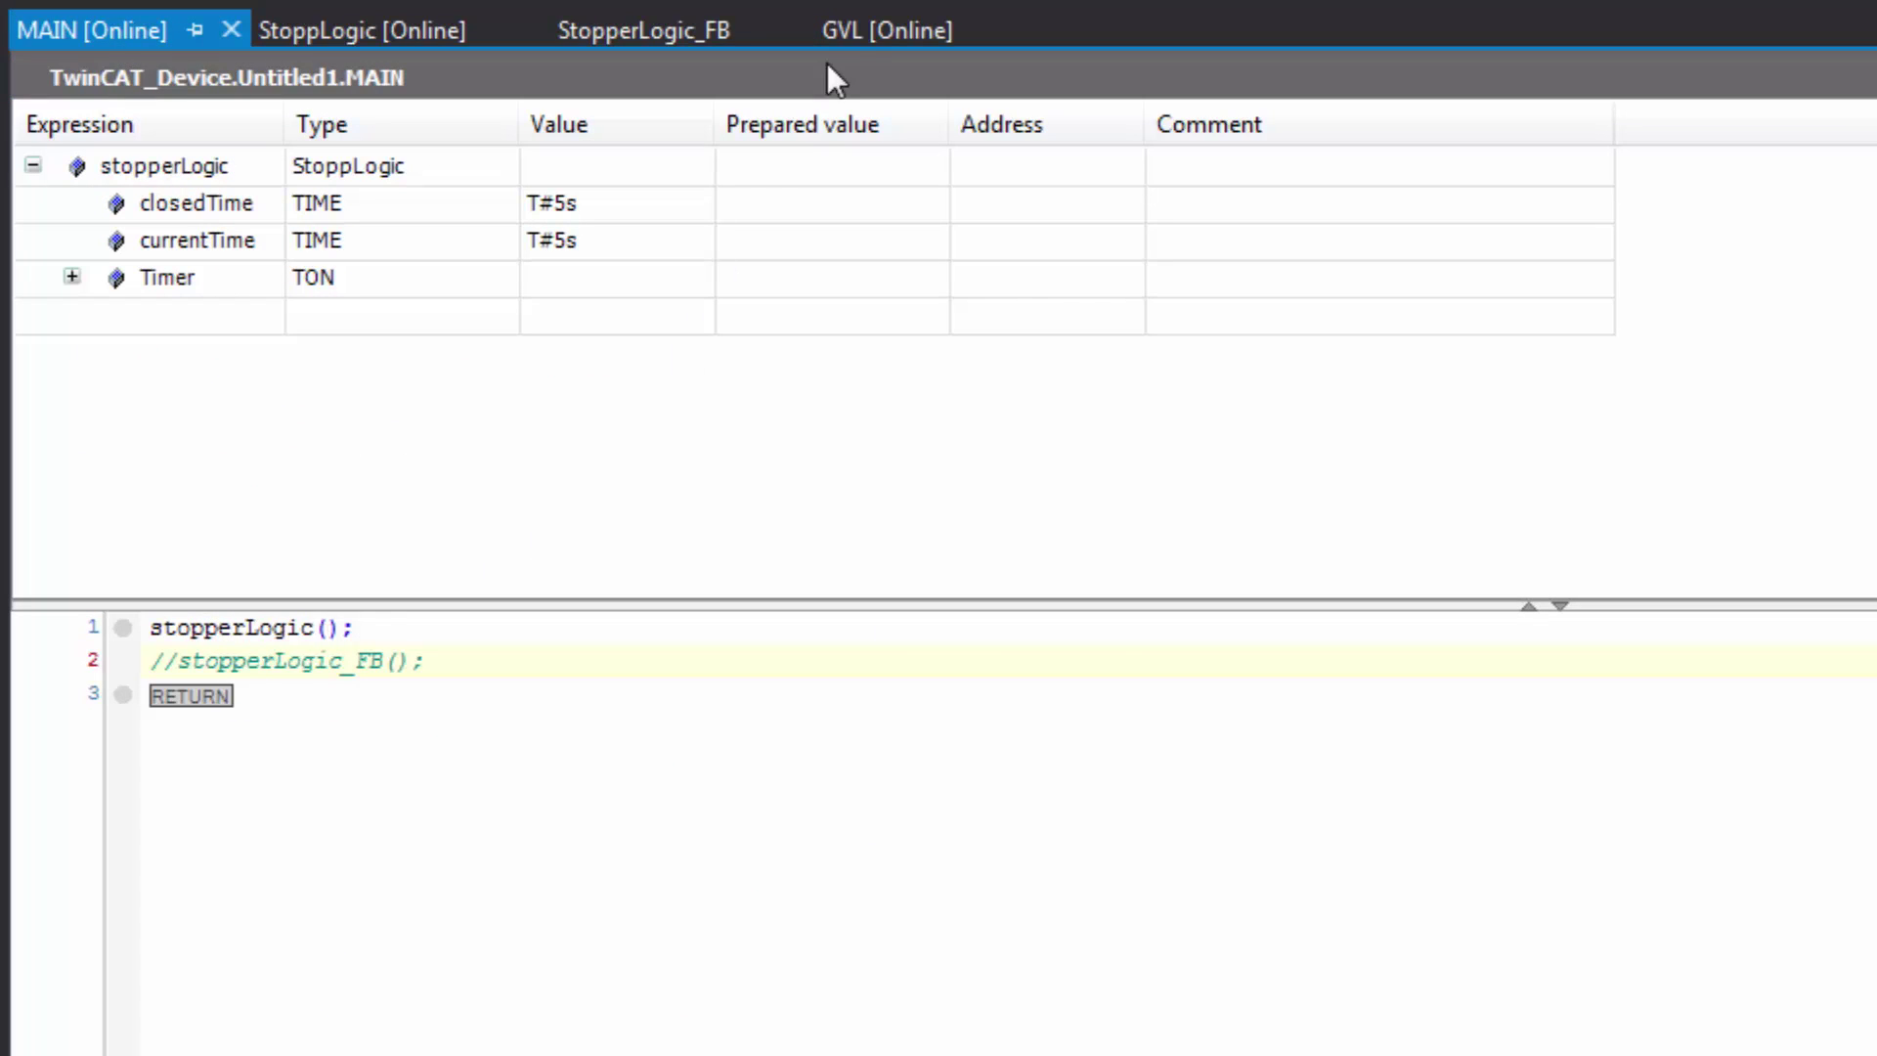
click(856, 27)
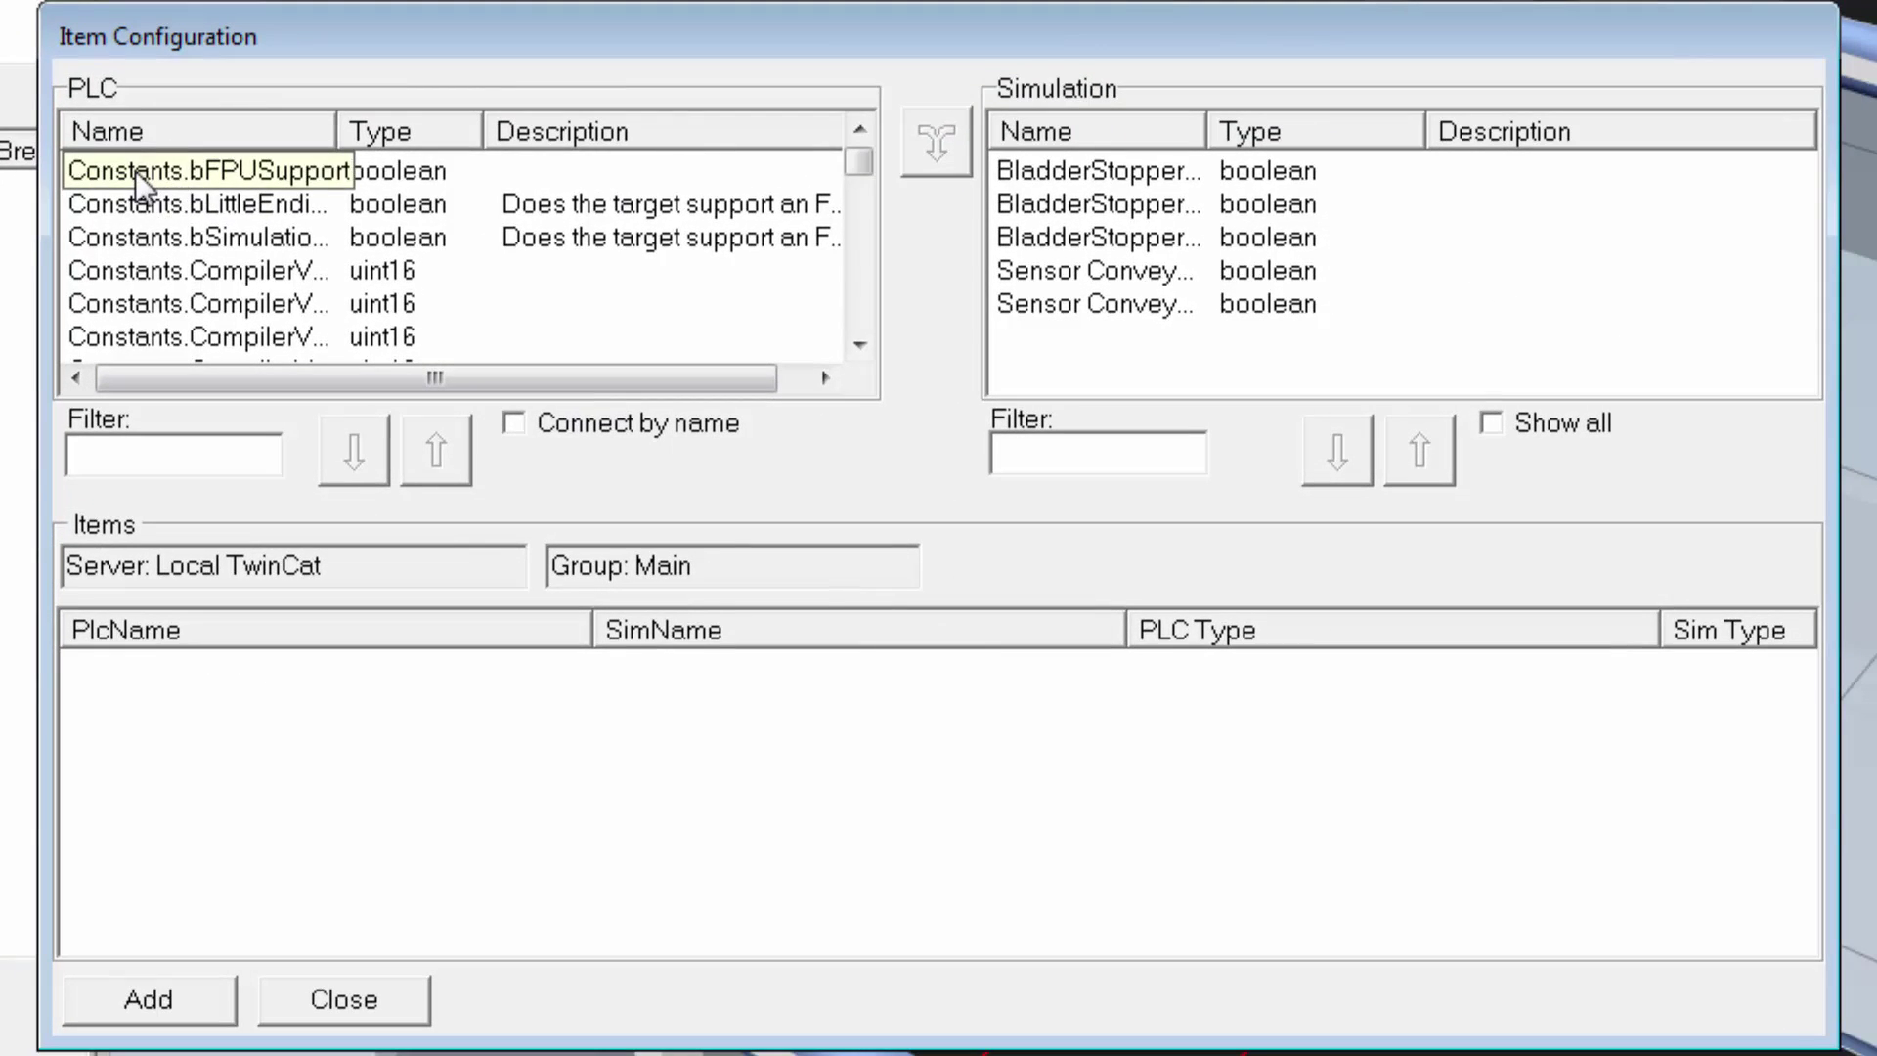
Step: Connect the simulation signals by name to GVL.CloseStopper, StopperIsClosed and PartInStopper, and add the four mappings
click(134, 170)
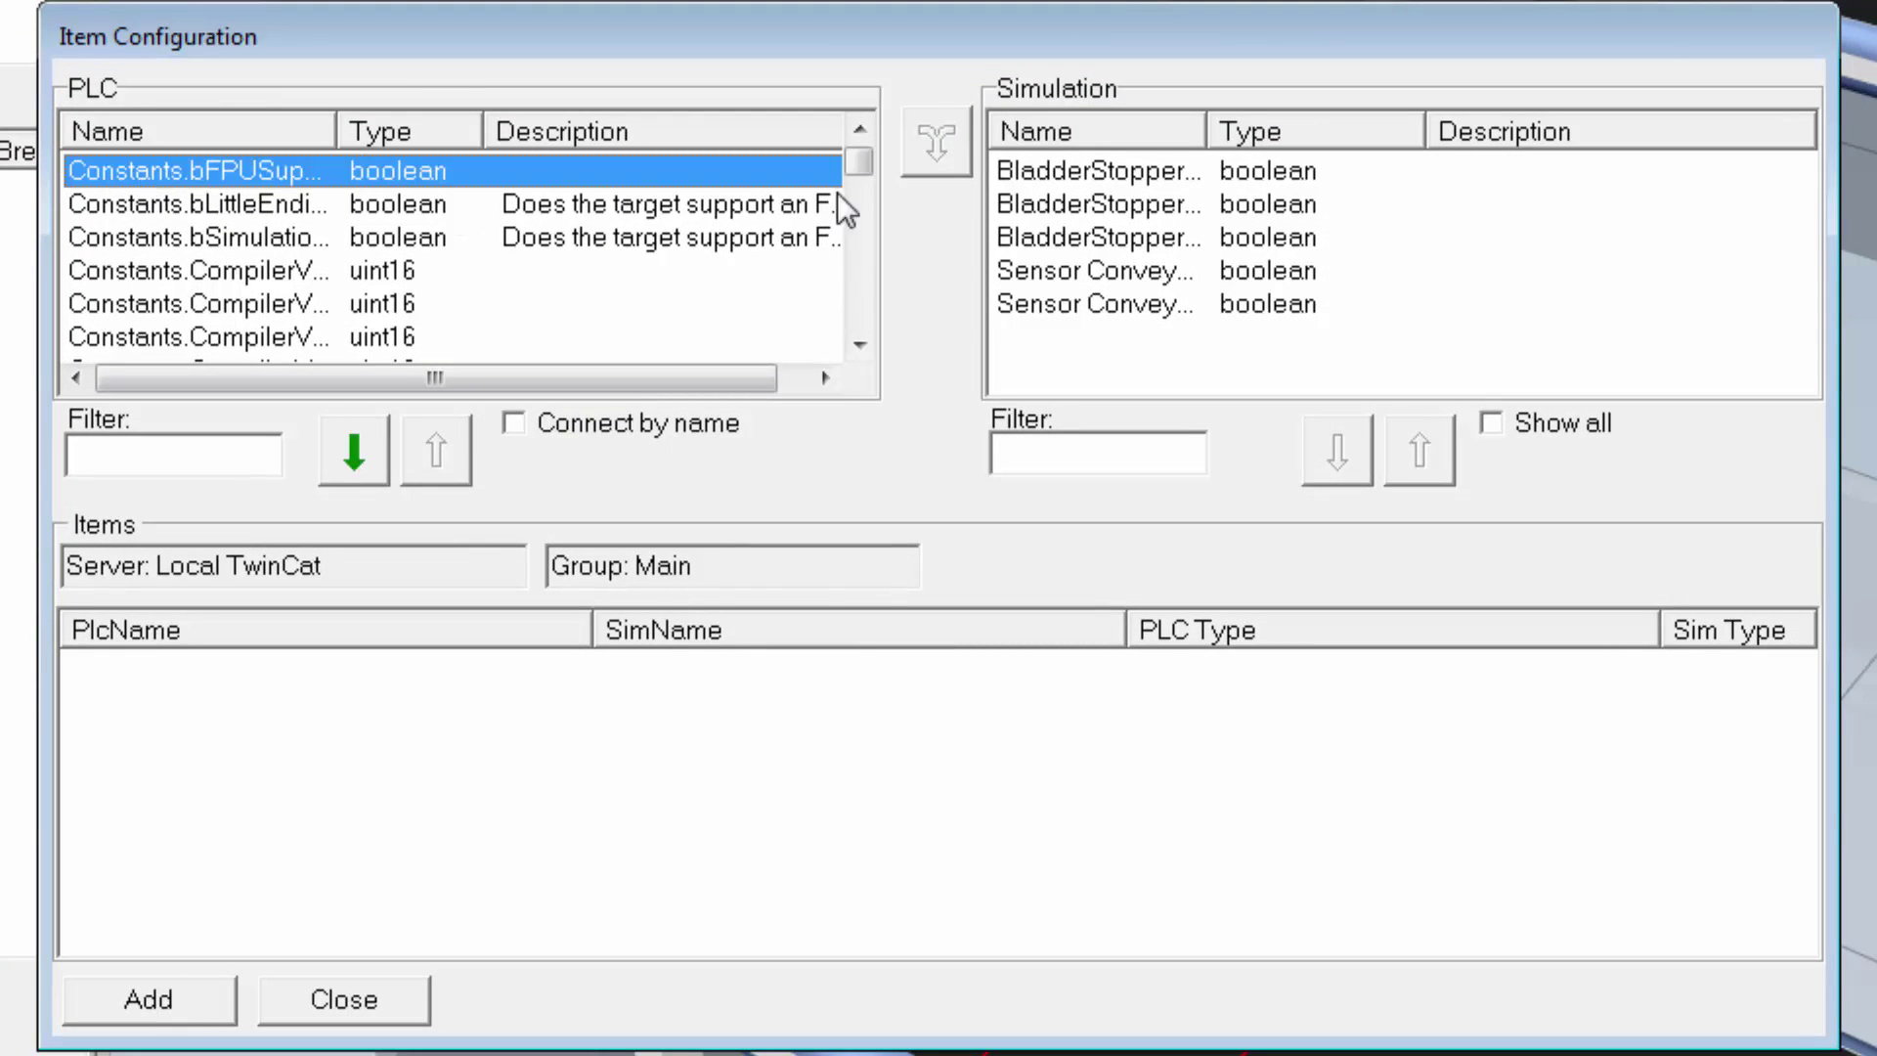
drag(859, 158, 862, 373)
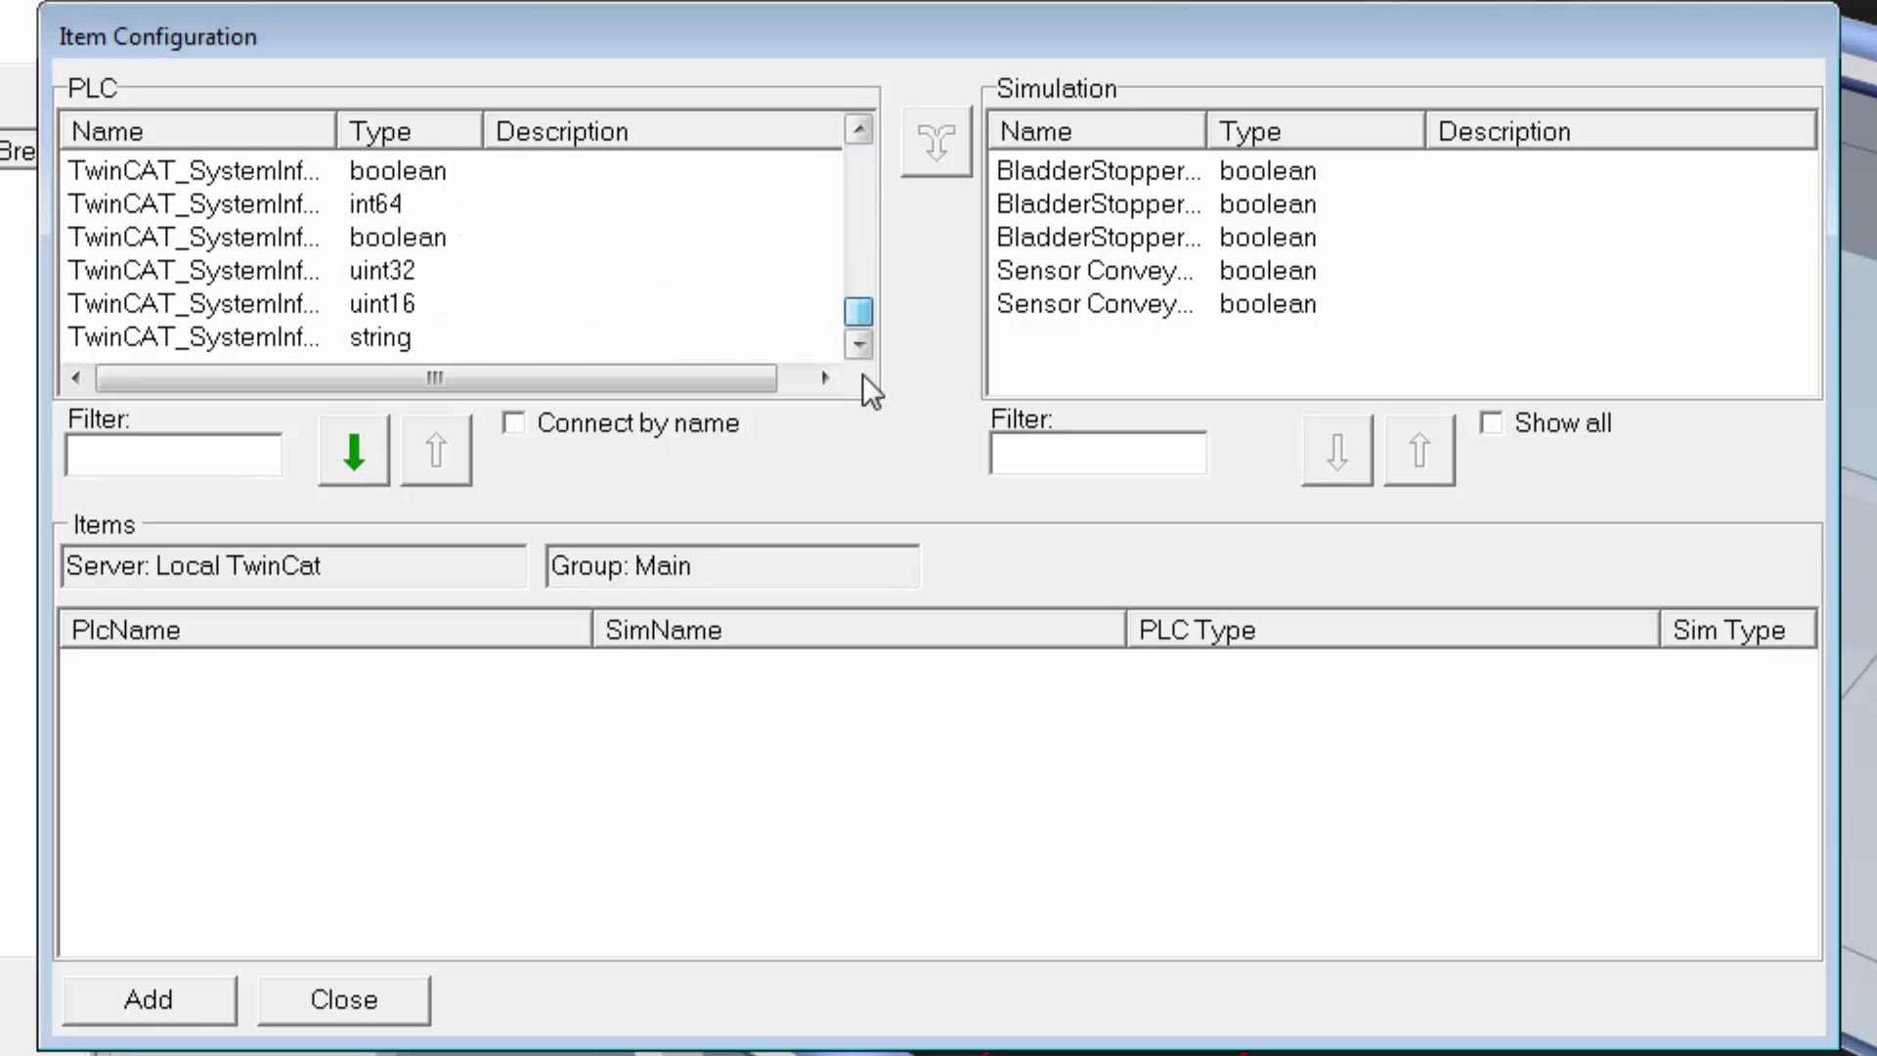
shift+click(129, 340)
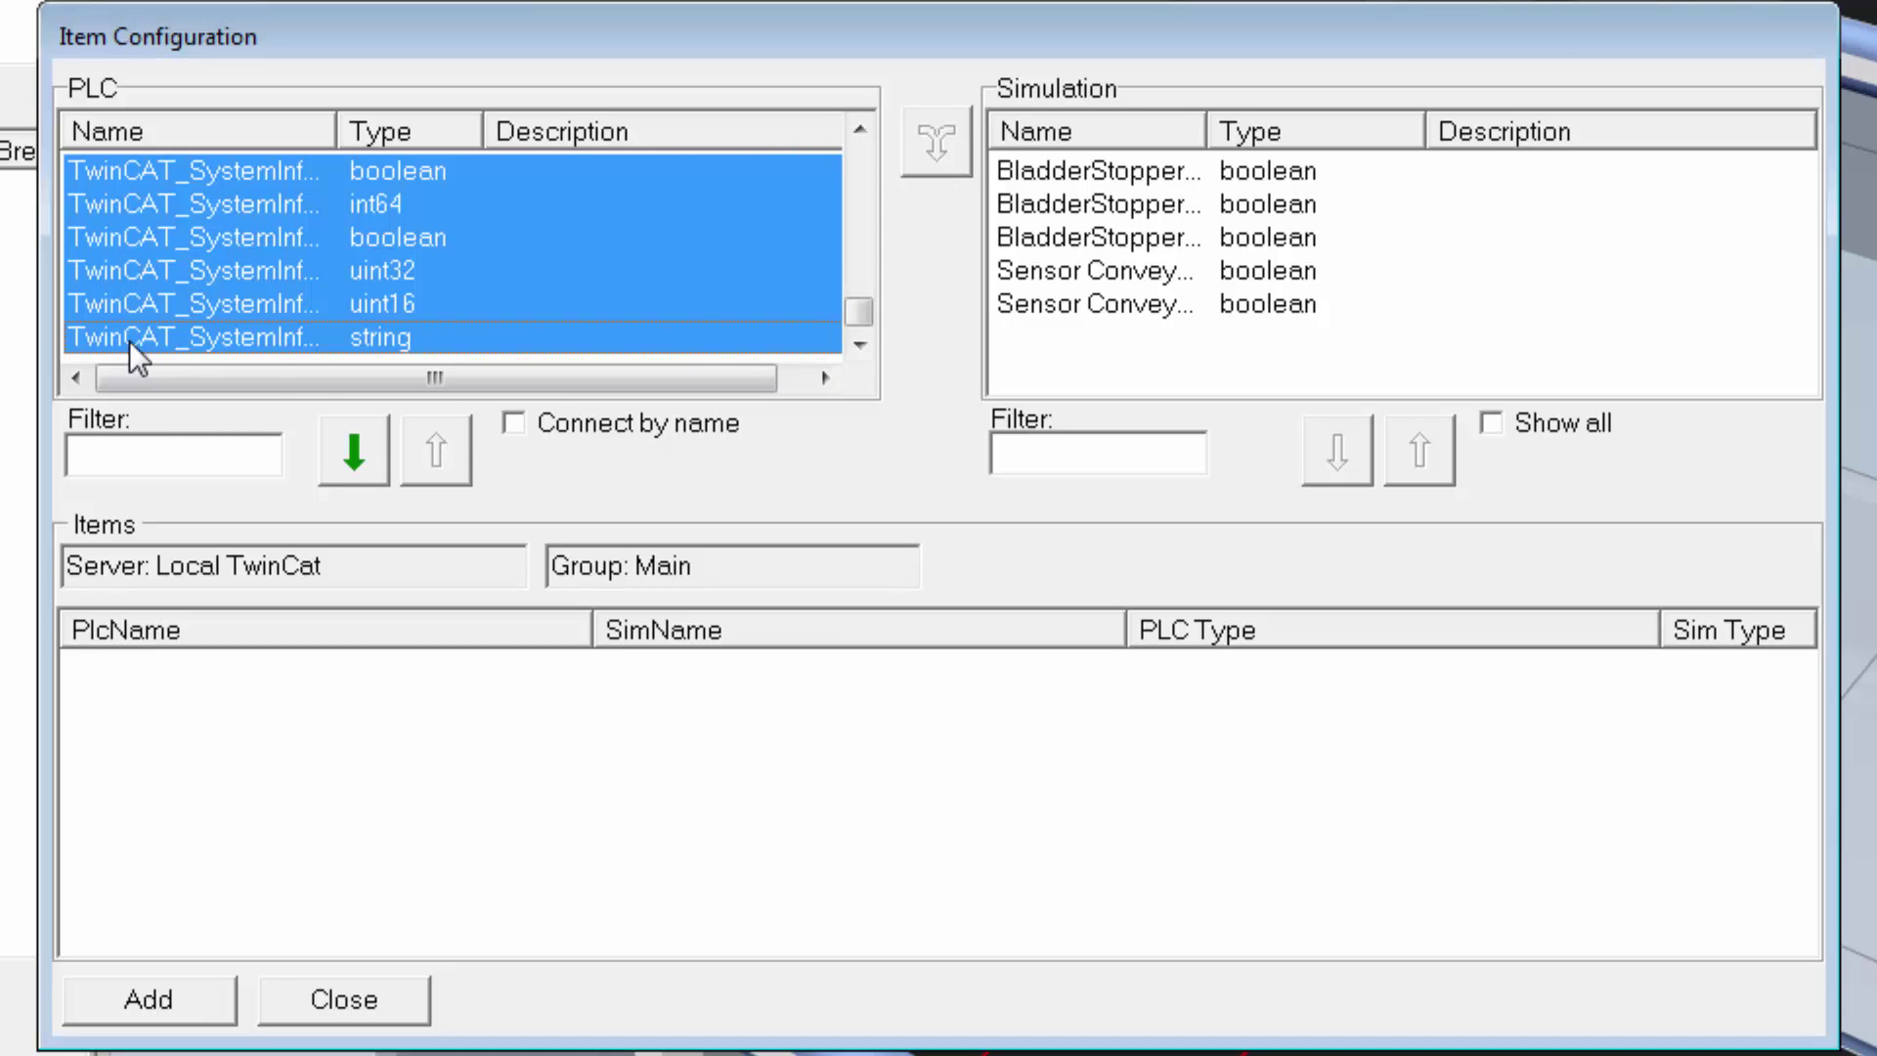
click(507, 426)
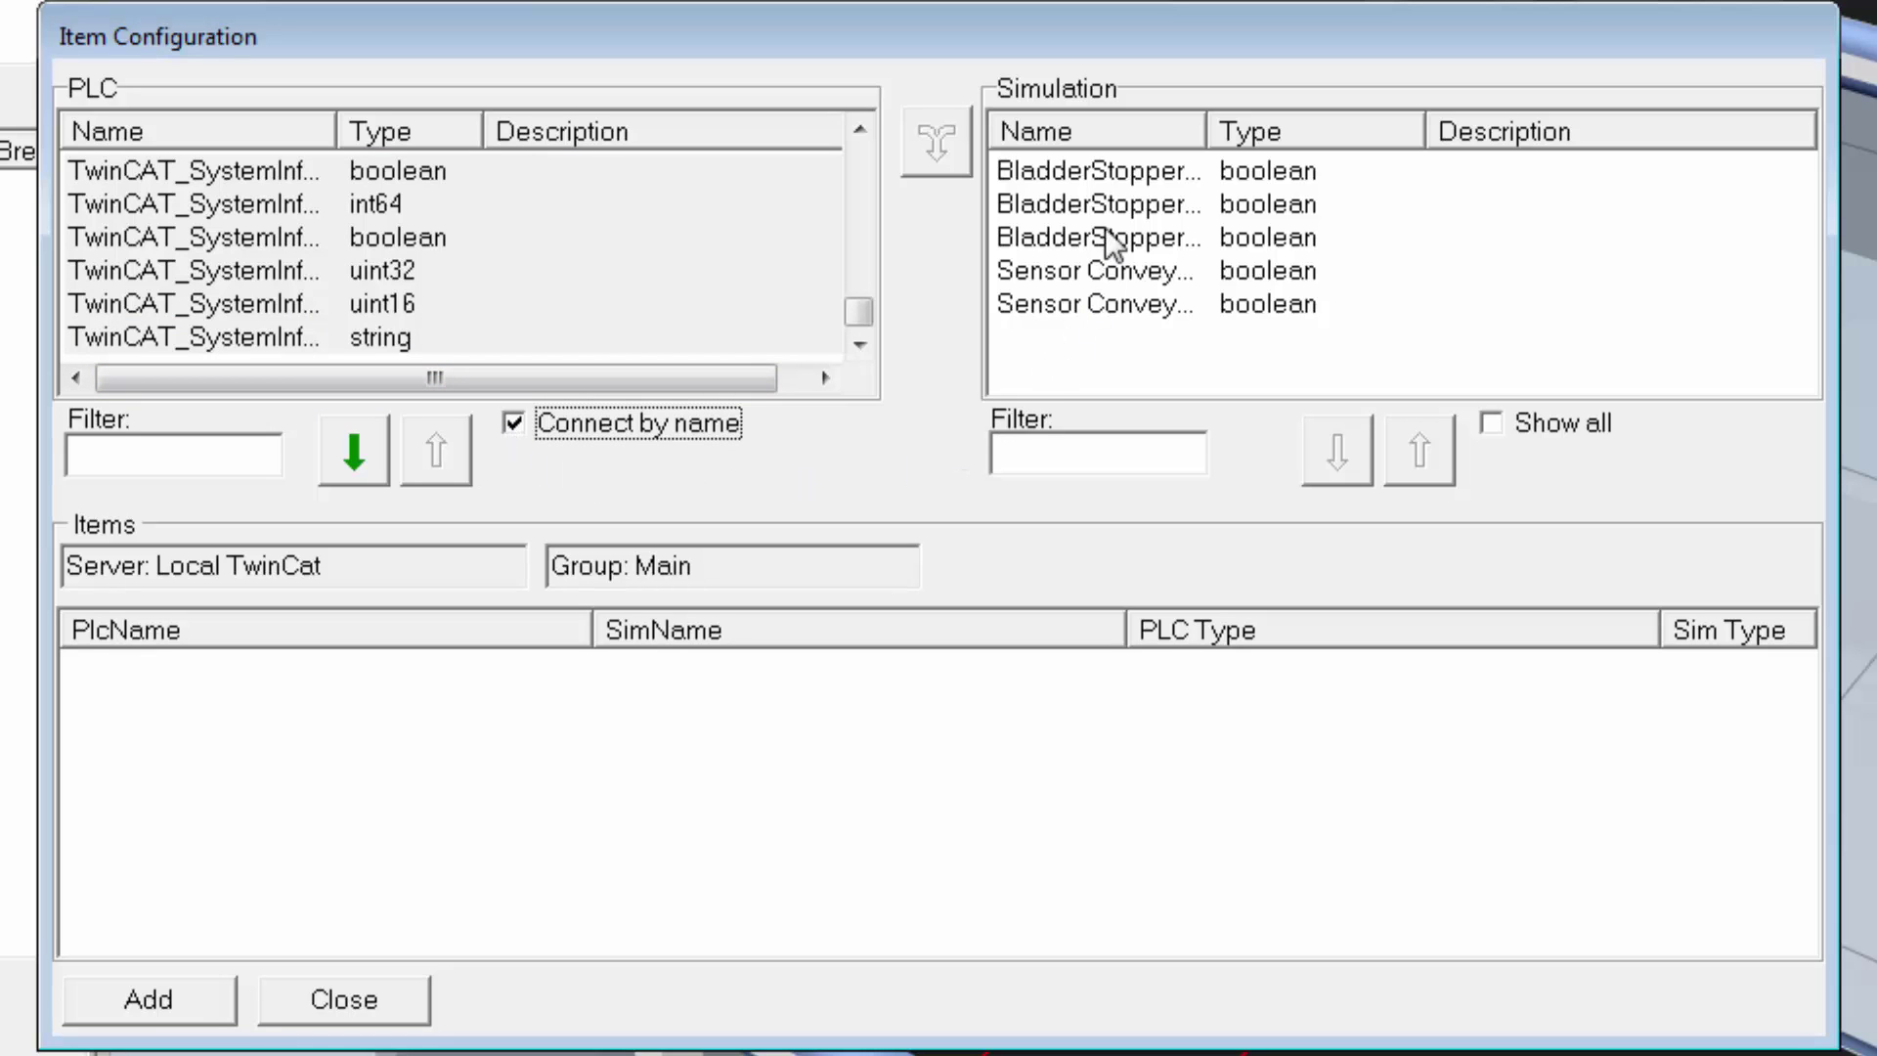
click(1098, 174)
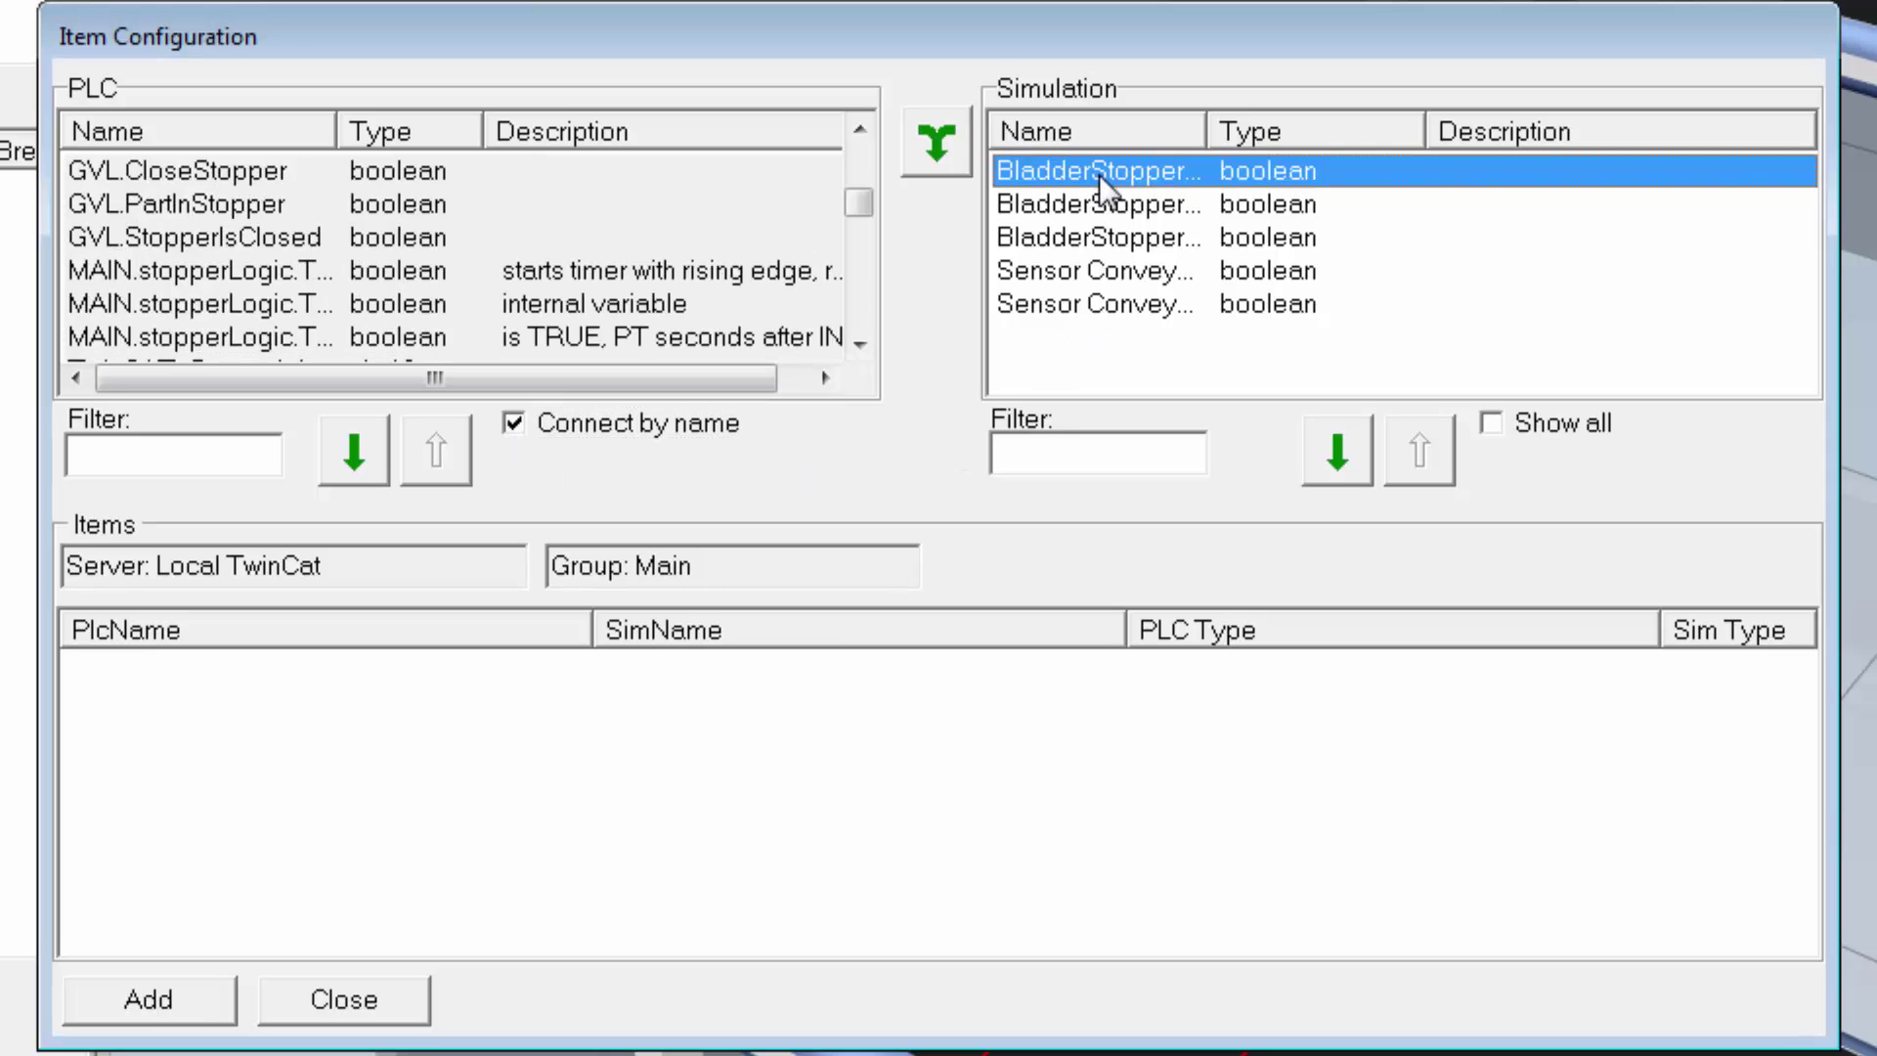
shift+click(1087, 309)
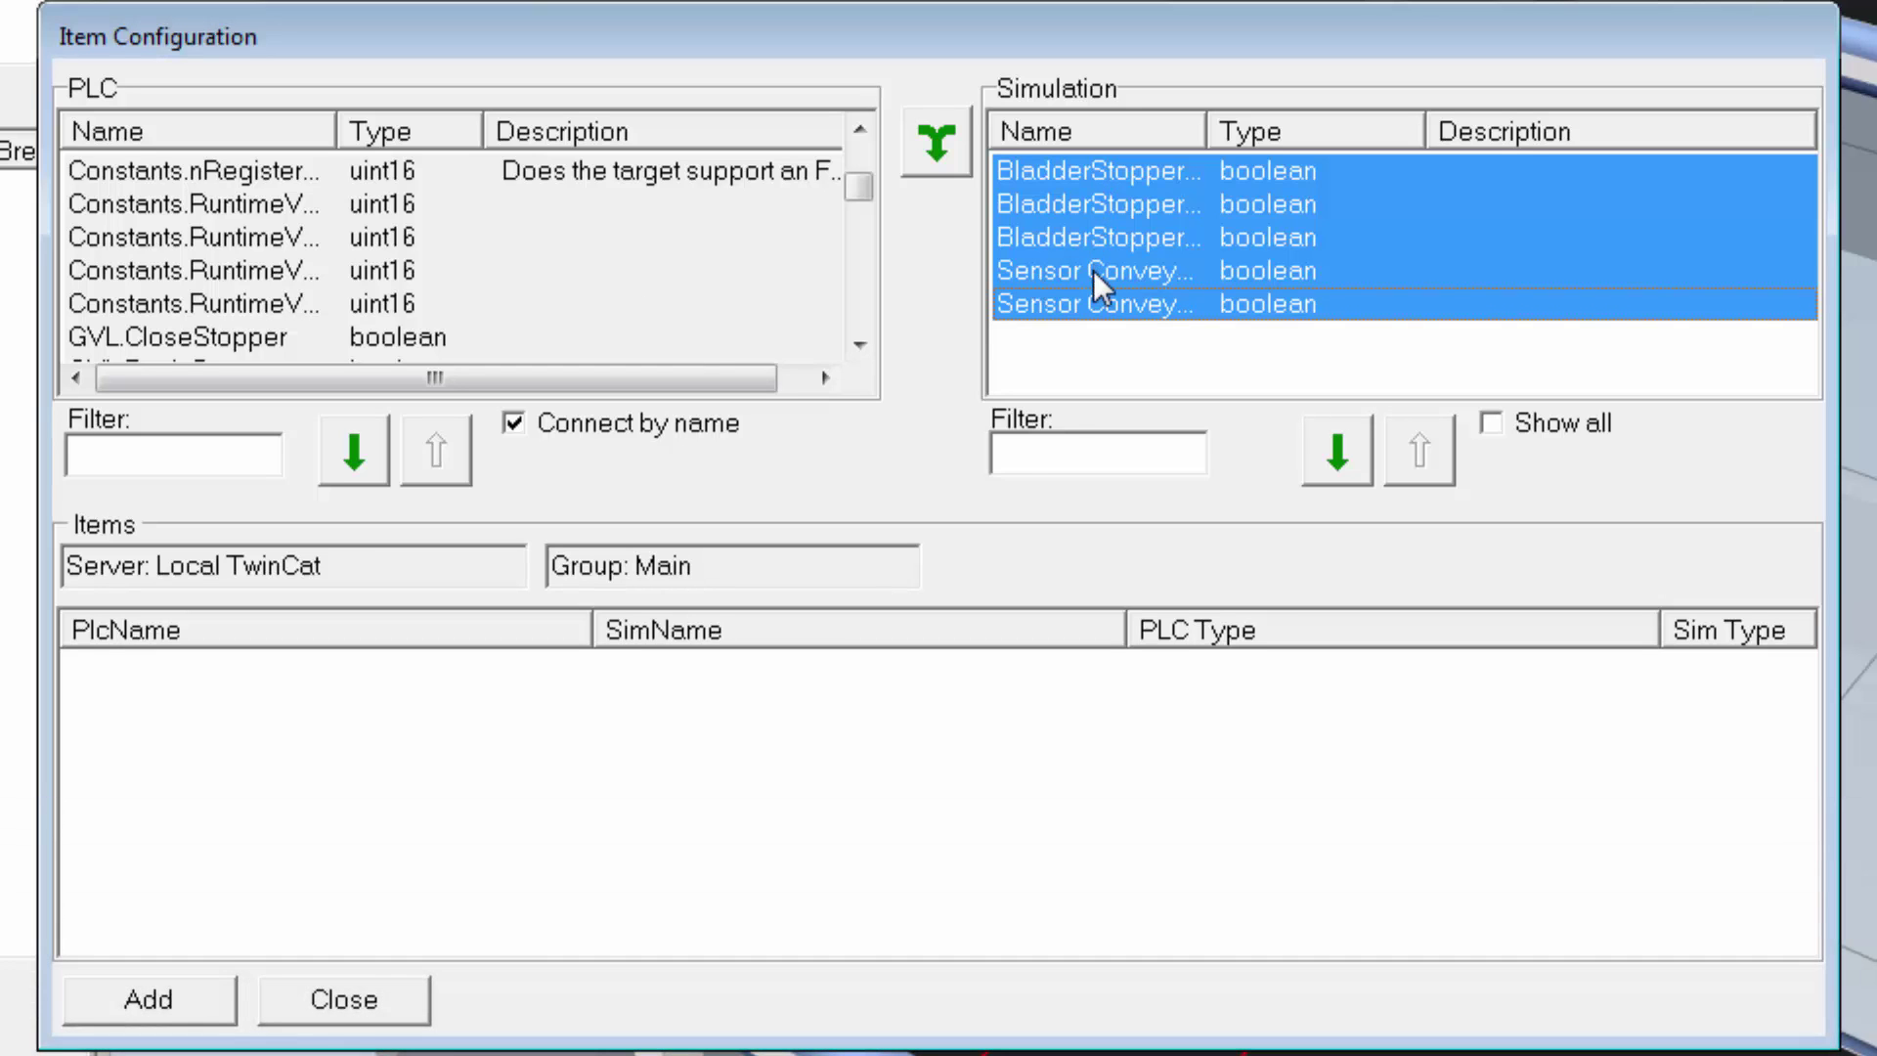
click(936, 137)
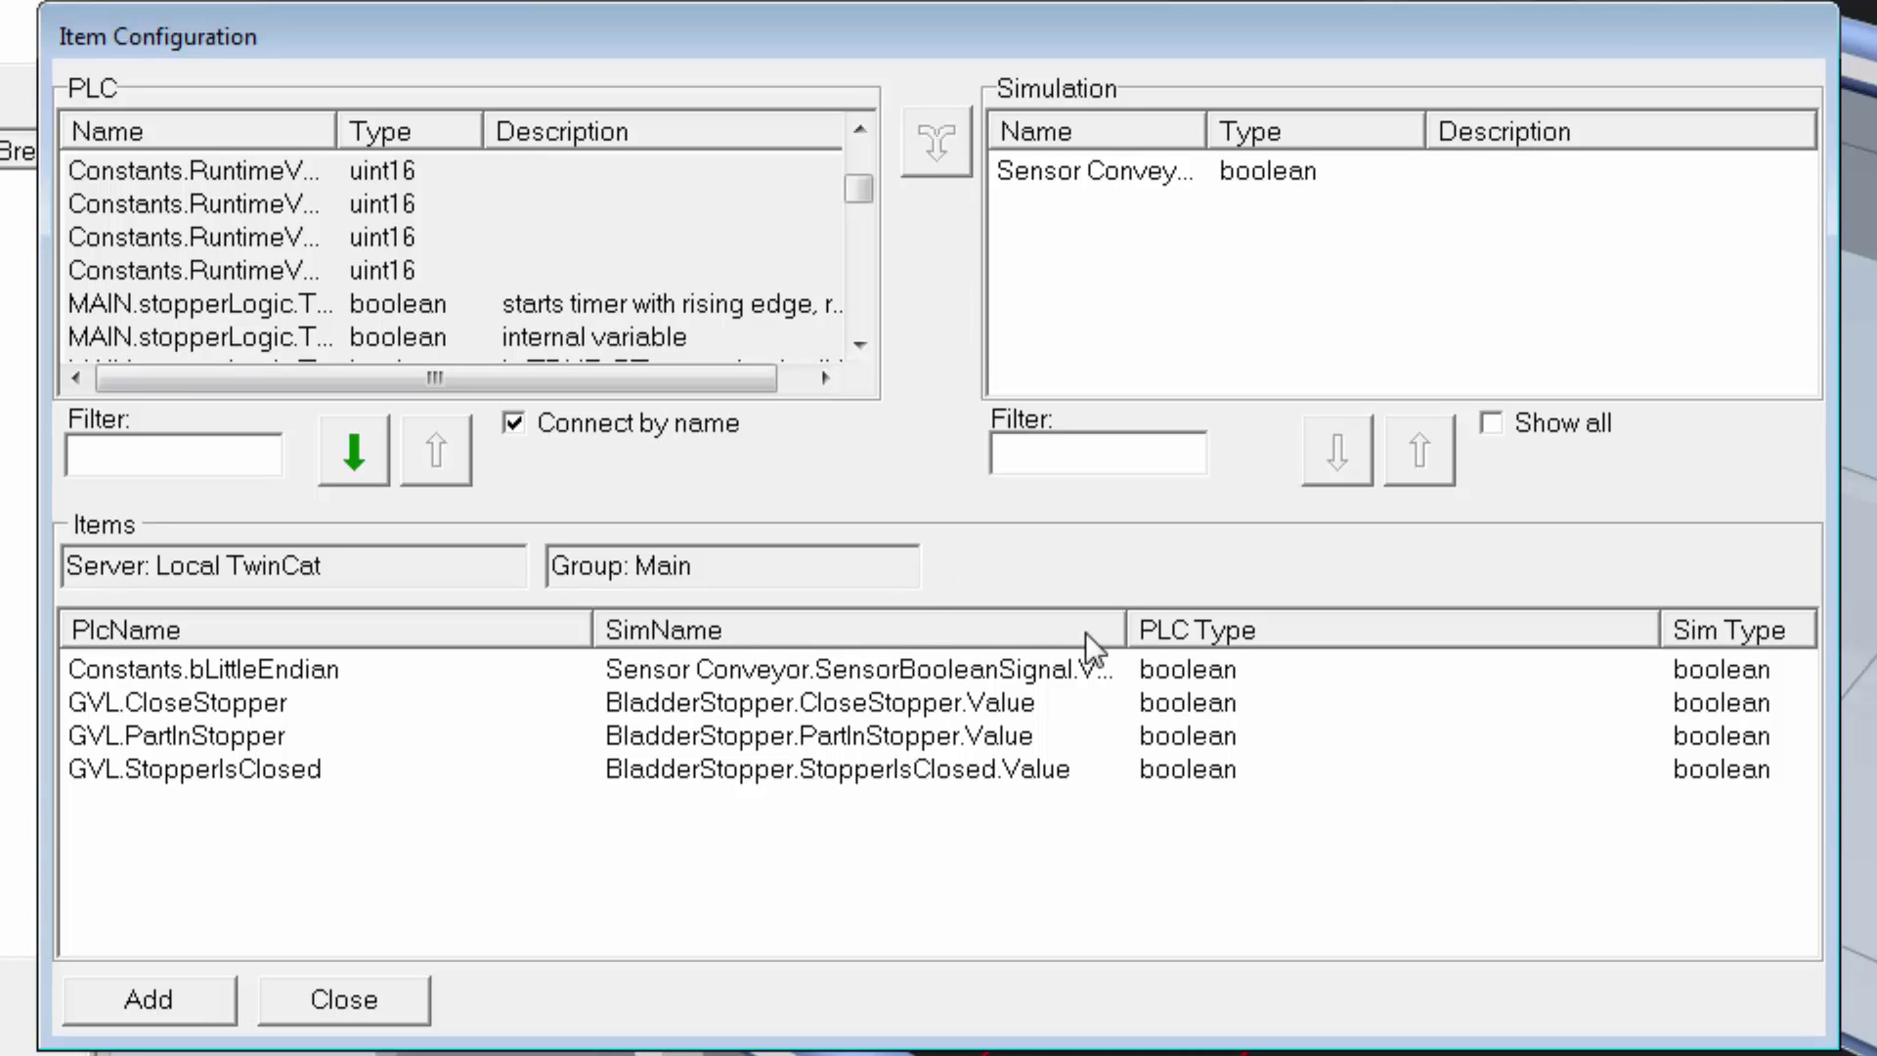
double_click(1121, 626)
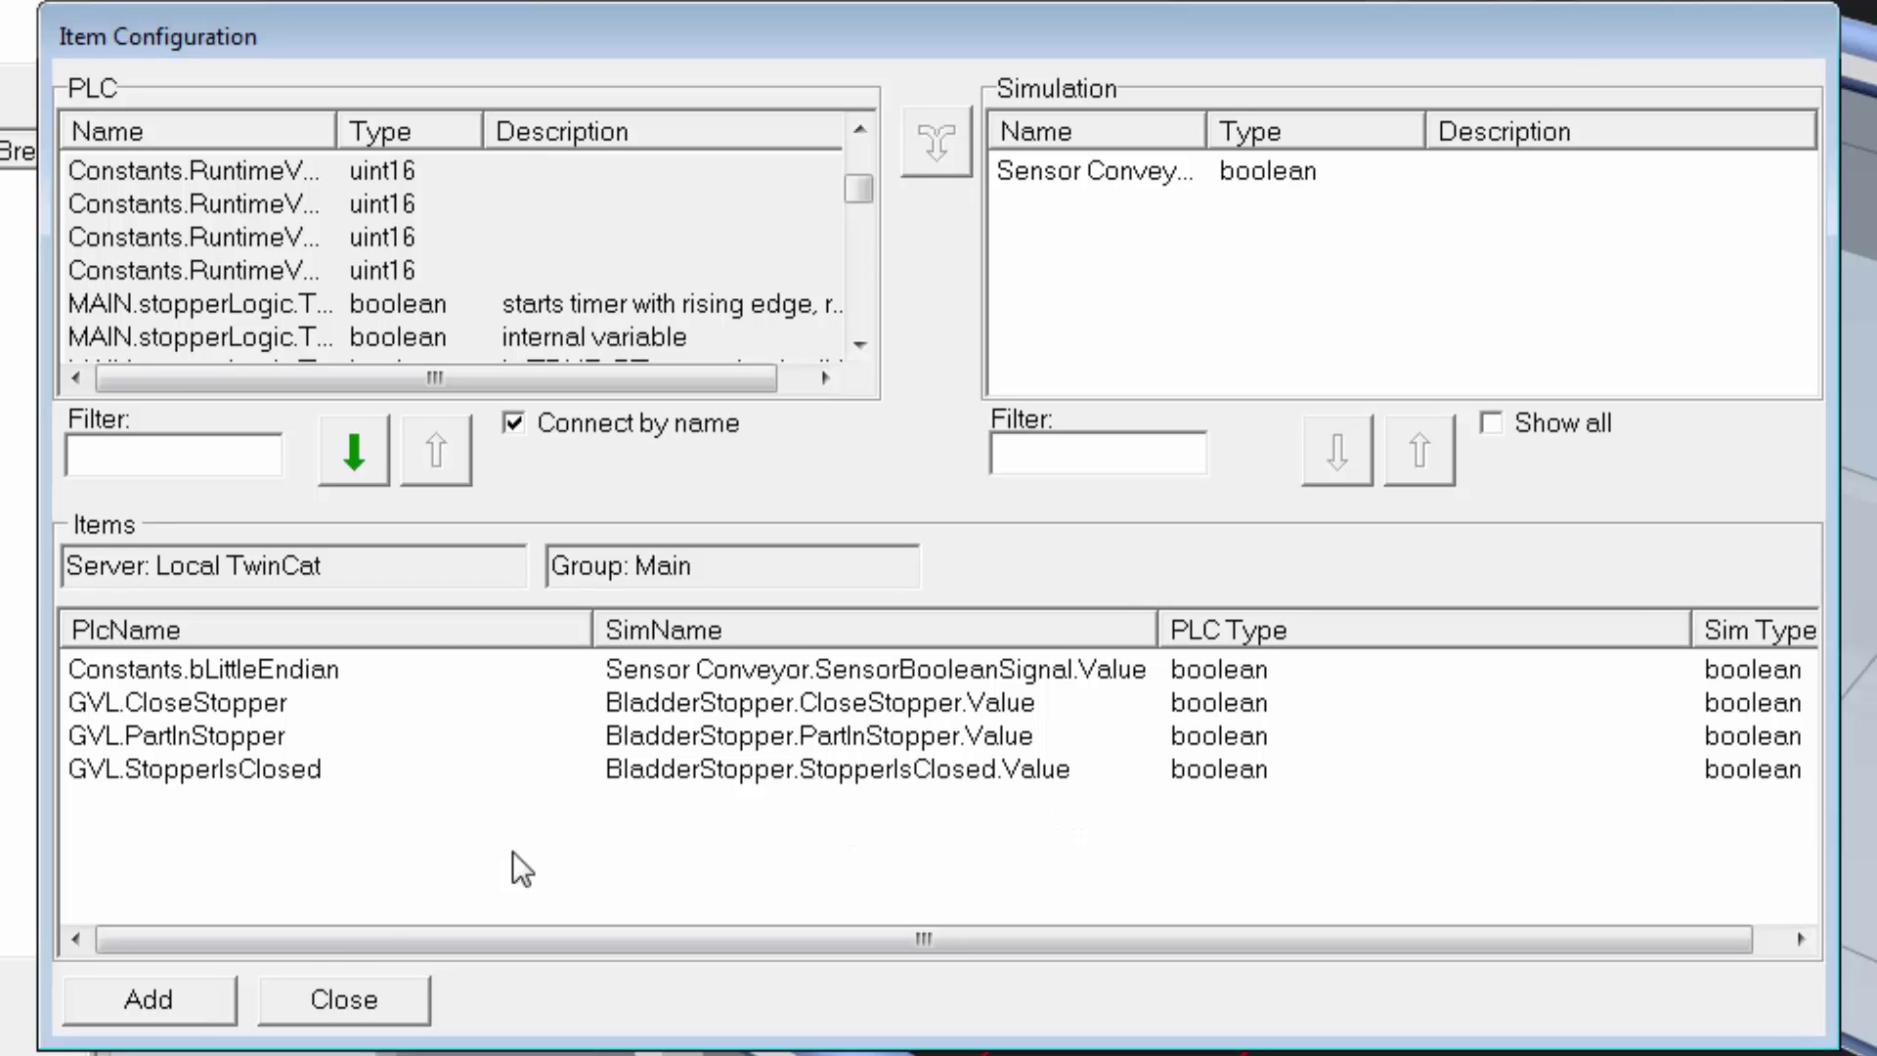
click(182, 1003)
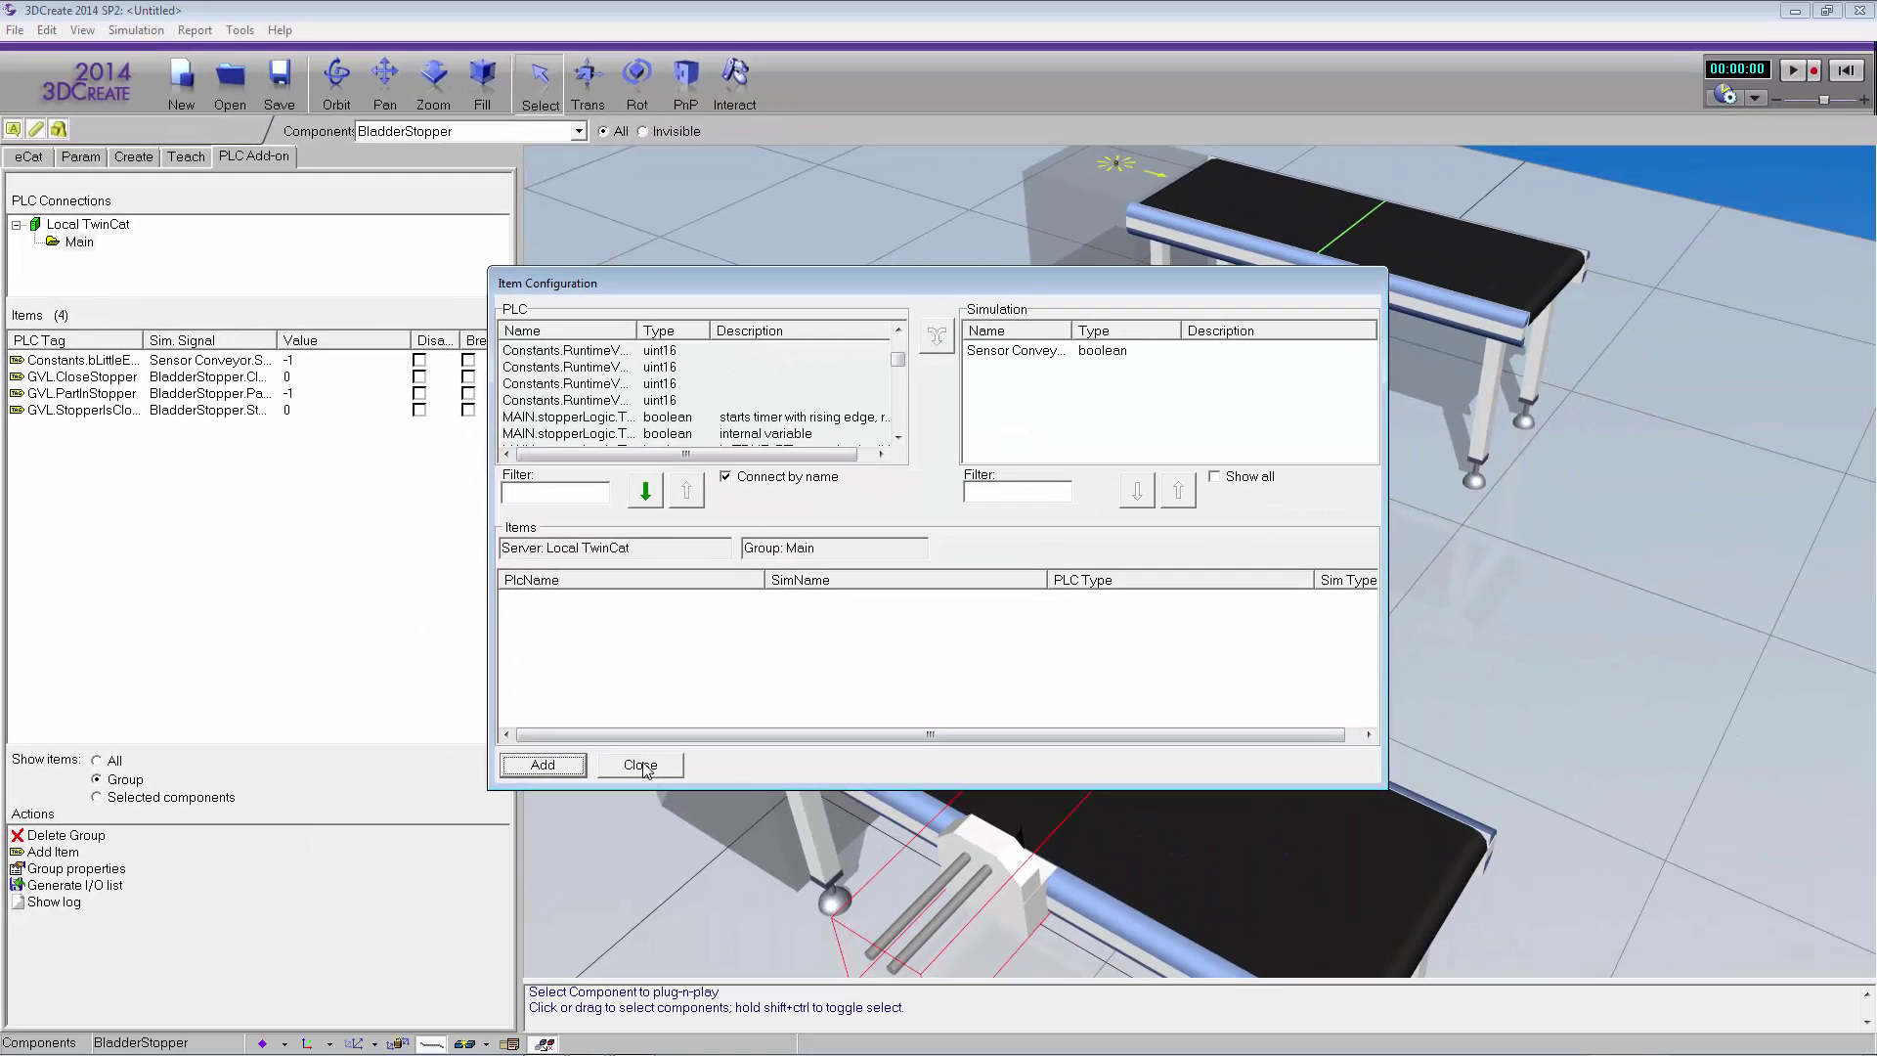
Step: Close Item Configuration and run the simulation so the PLC-controlled stopper holds parts on the conveyor
click(641, 765)
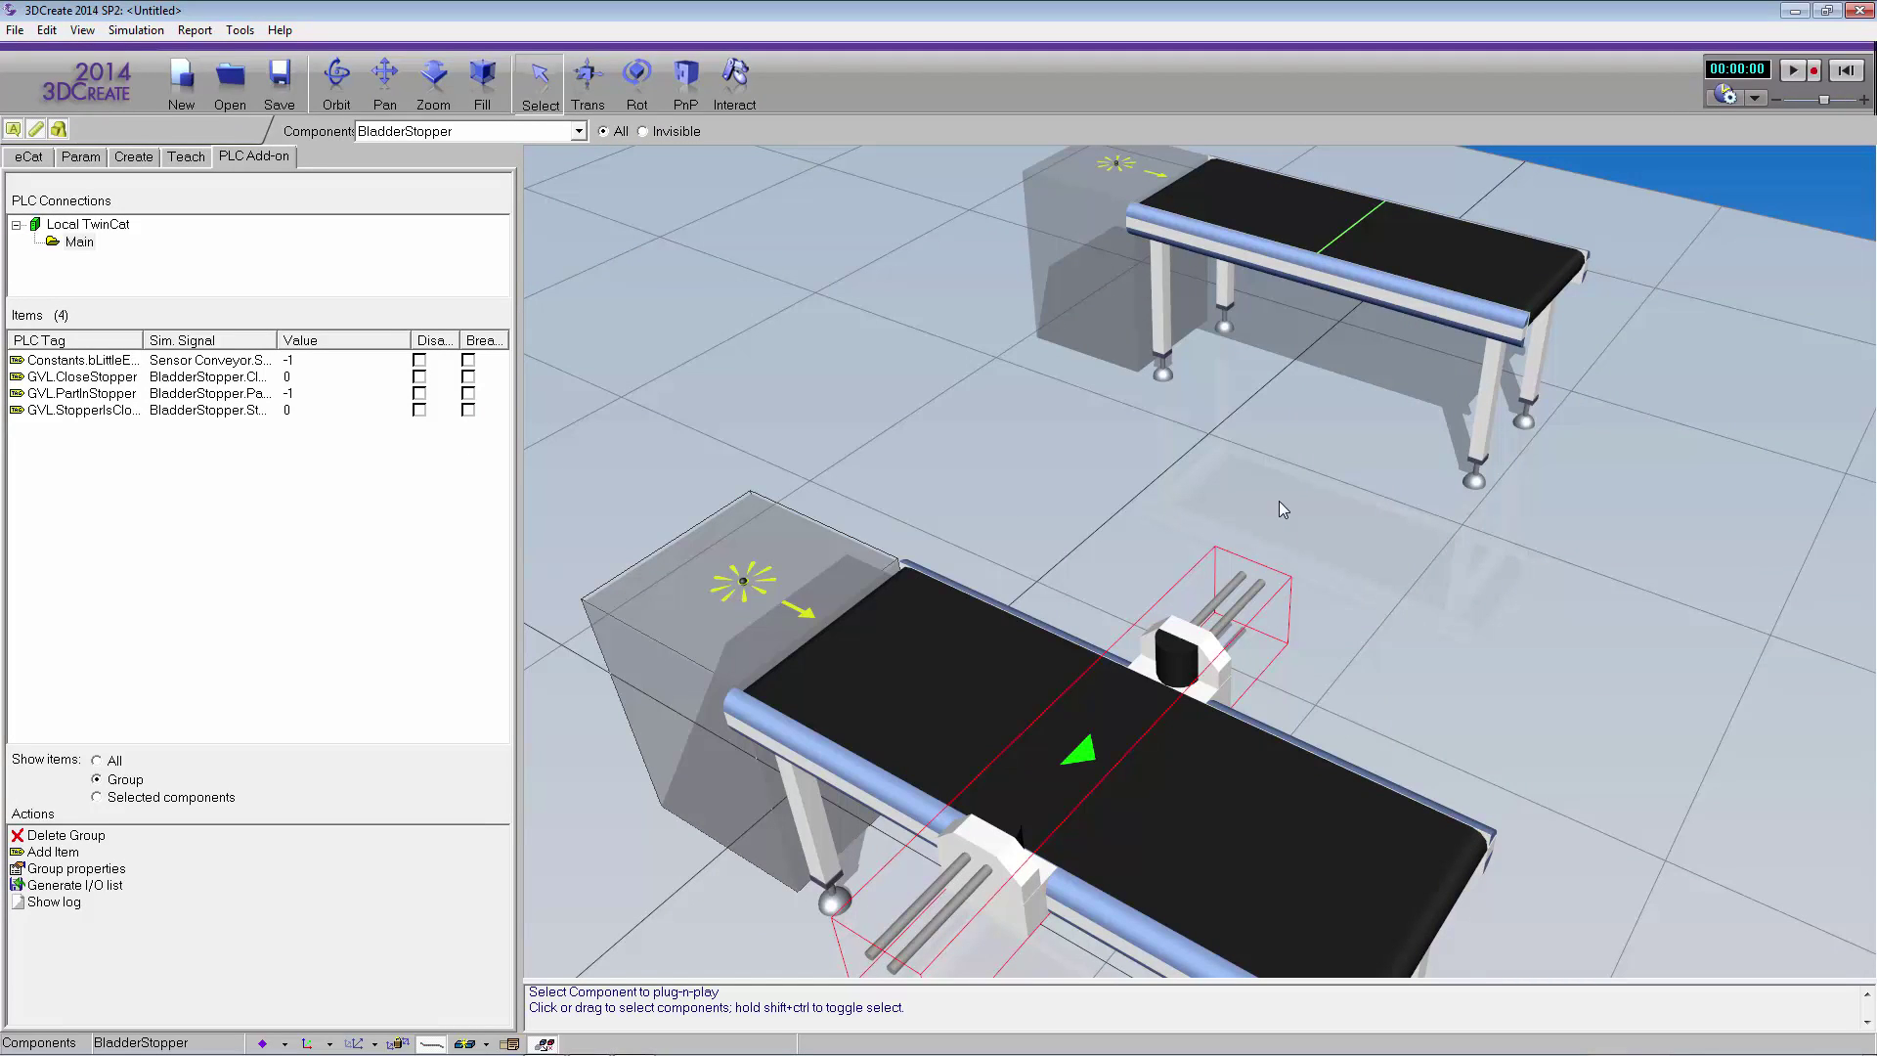
click(1795, 71)
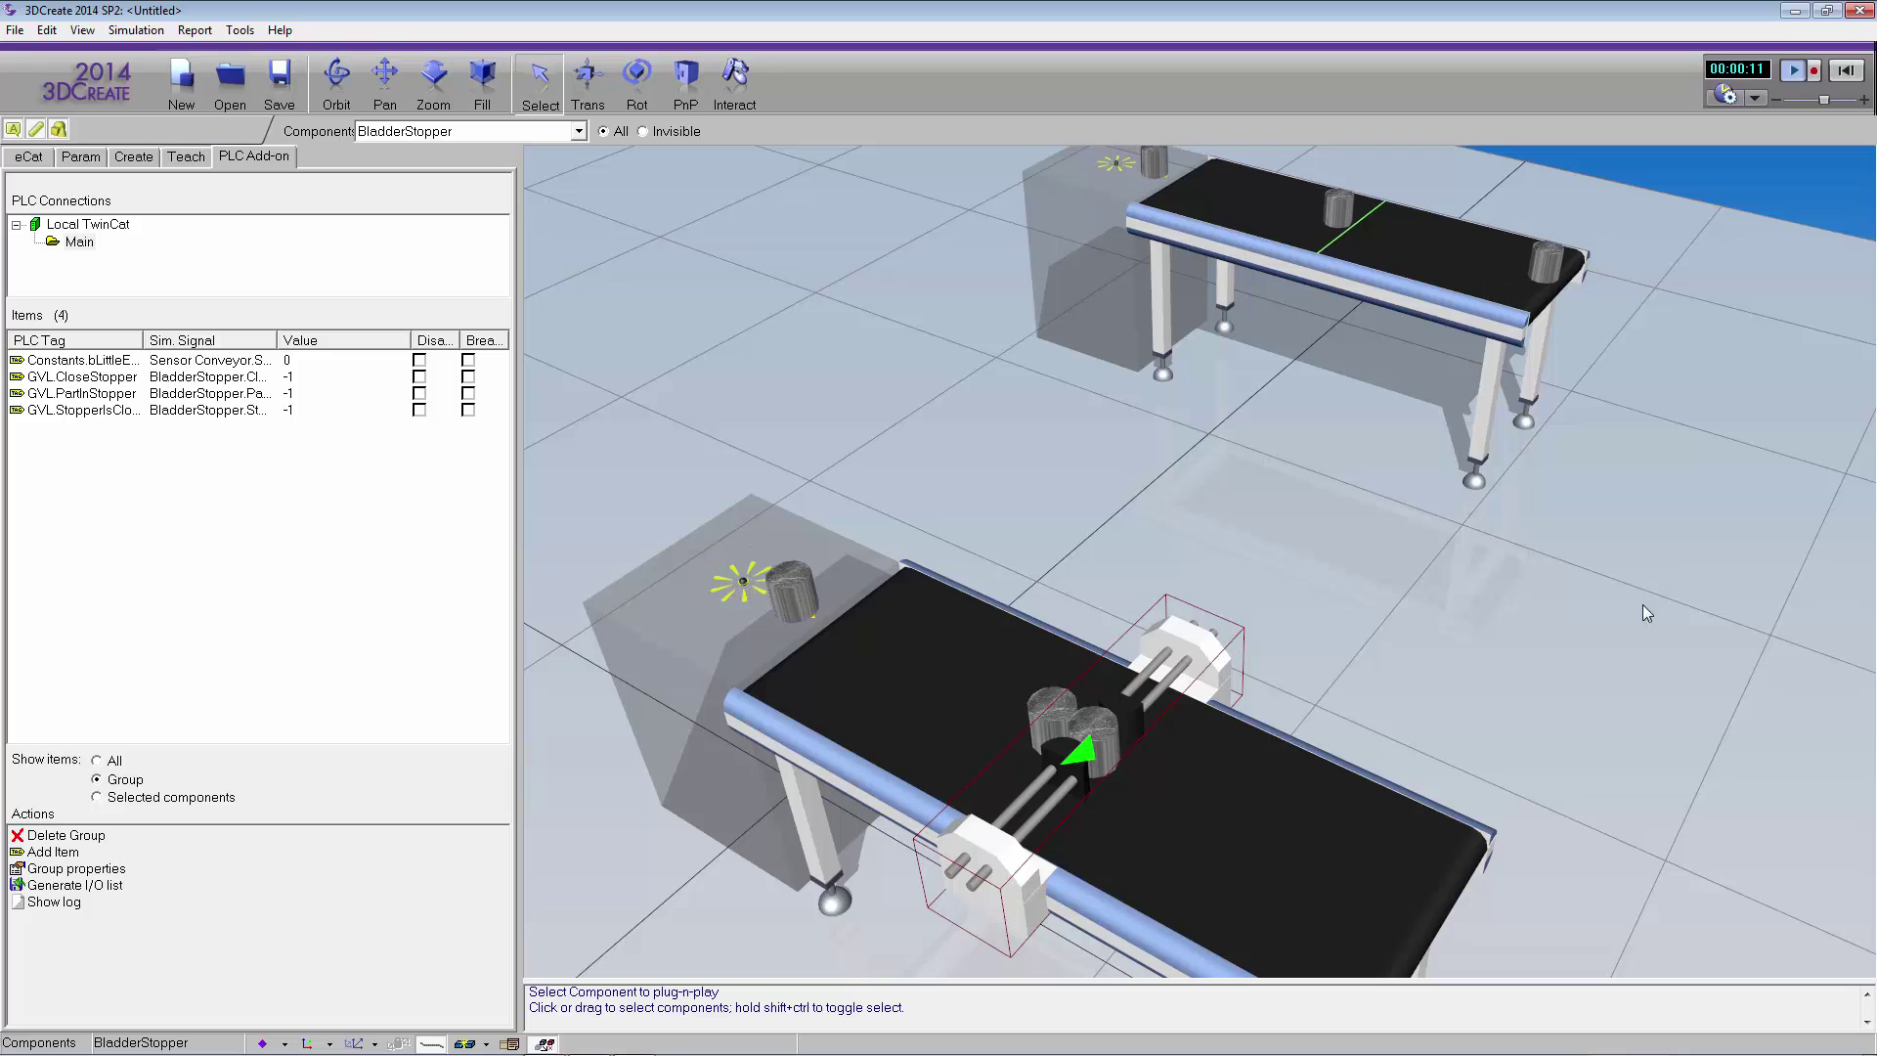
right_drag(1611, 692, 1619, 680)
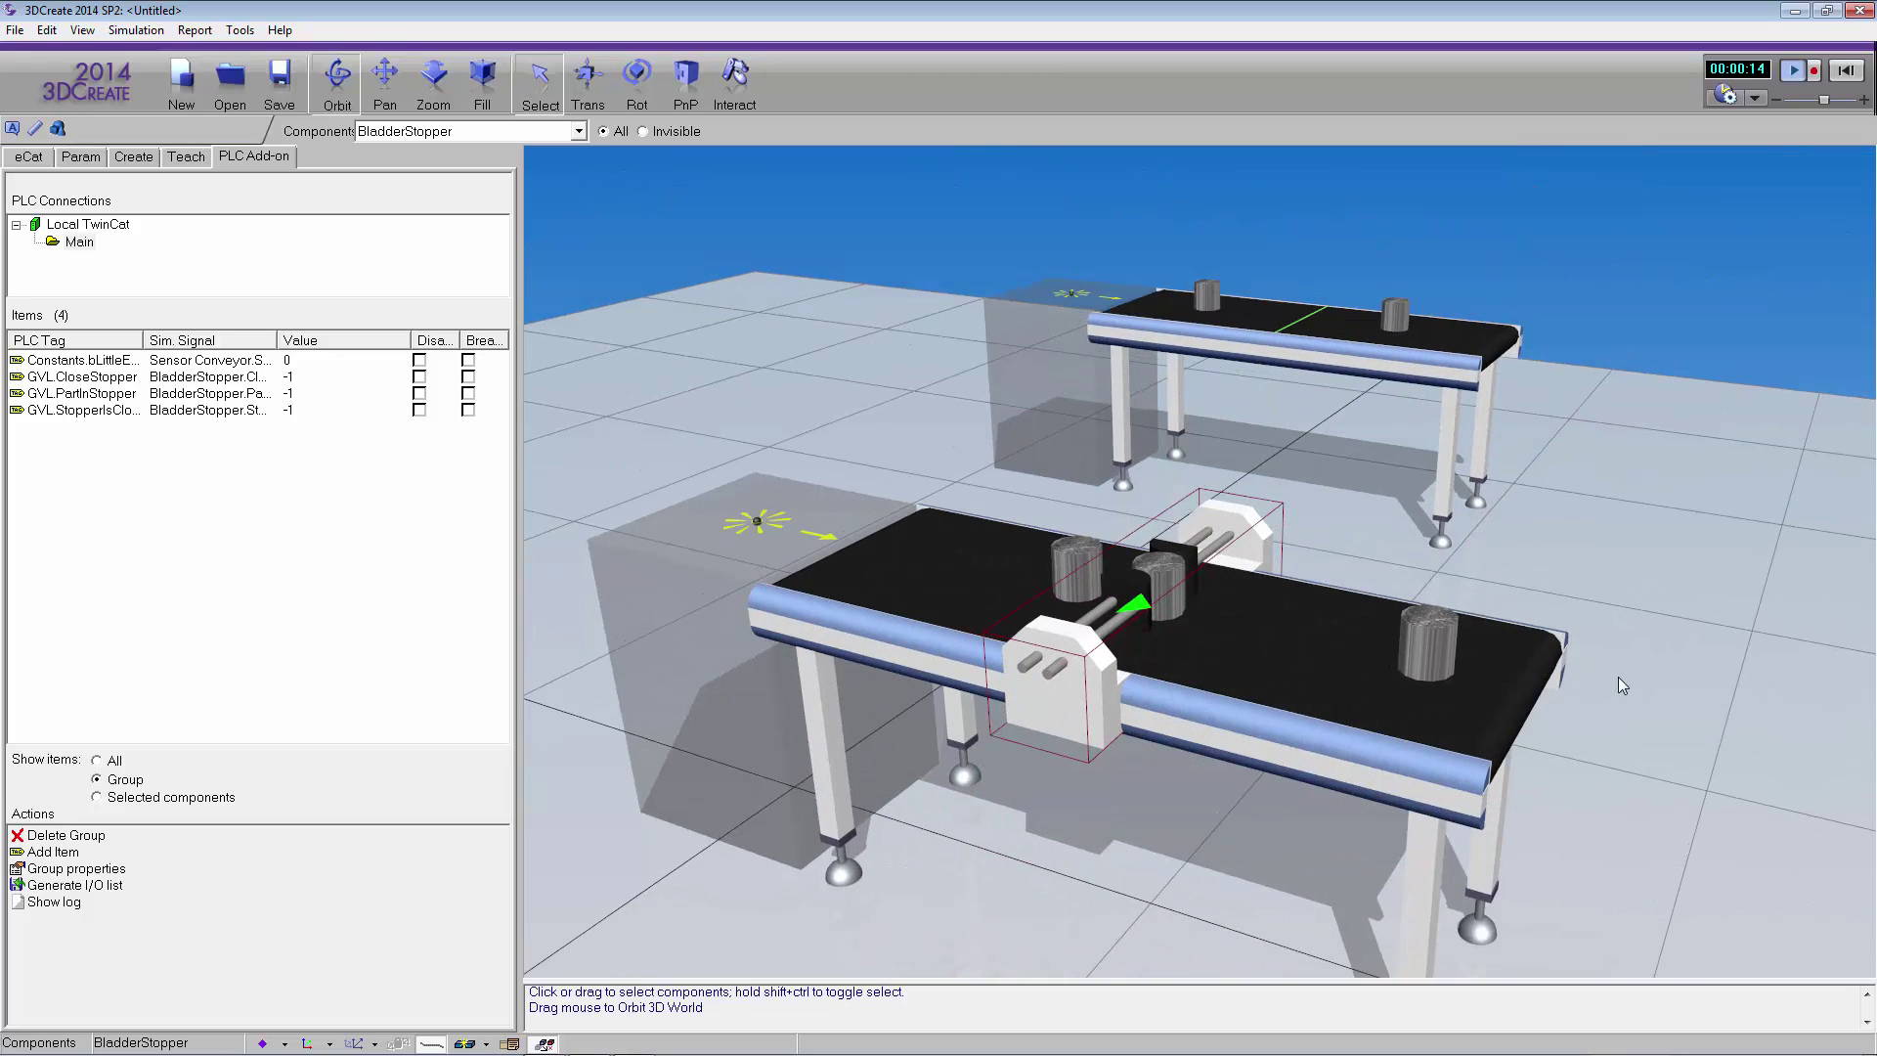